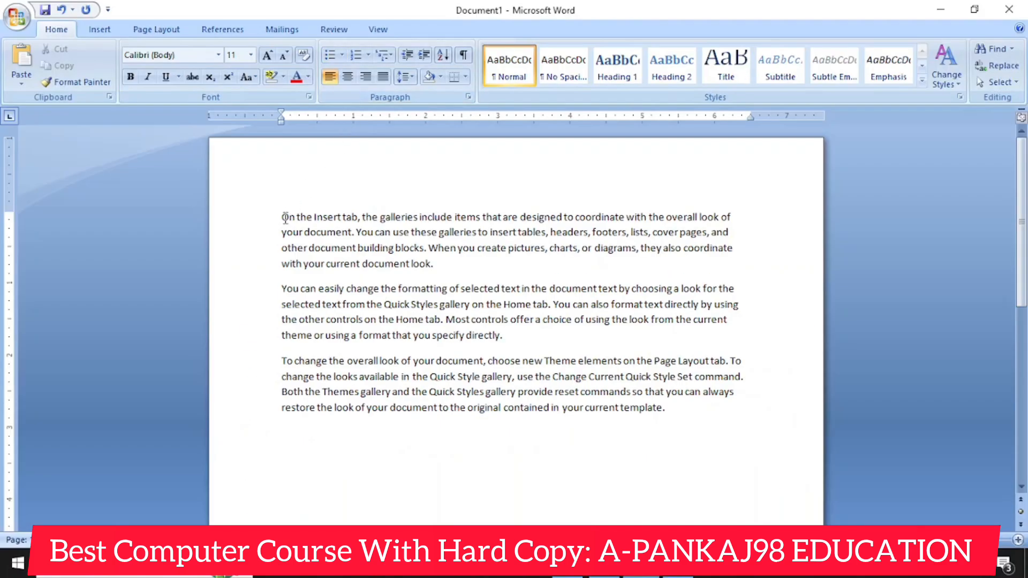
Step: Apply checkmark bullets to the three paragraphs and switch them to the four-diamond bullet
{"action": "left_click_drag", "start_coordinate": [282, 214], "coordinate": [679, 402]}
{"action": "left_click", "coordinate": [342, 54]}
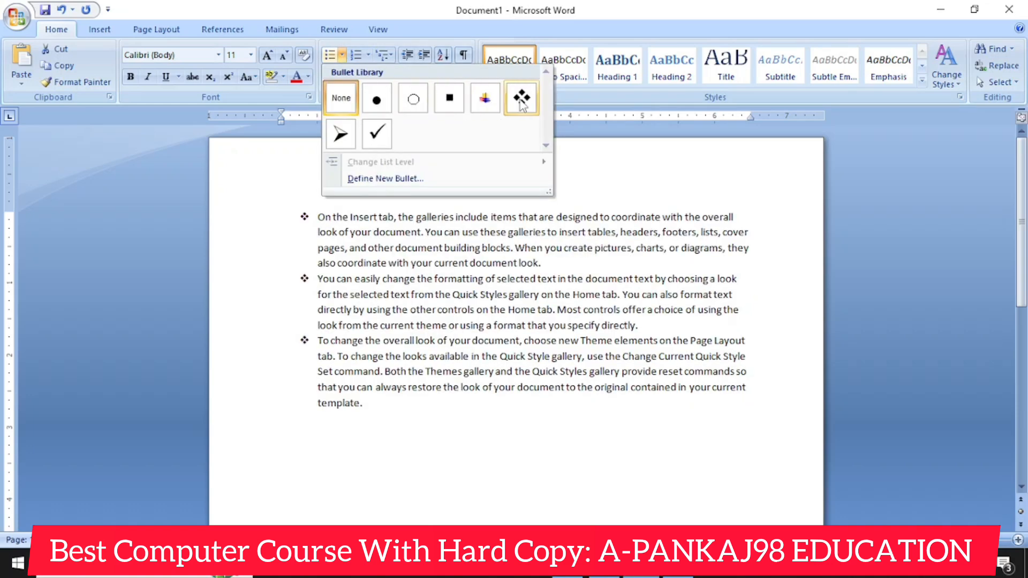
{"action": "left_click", "coordinate": [377, 134]}
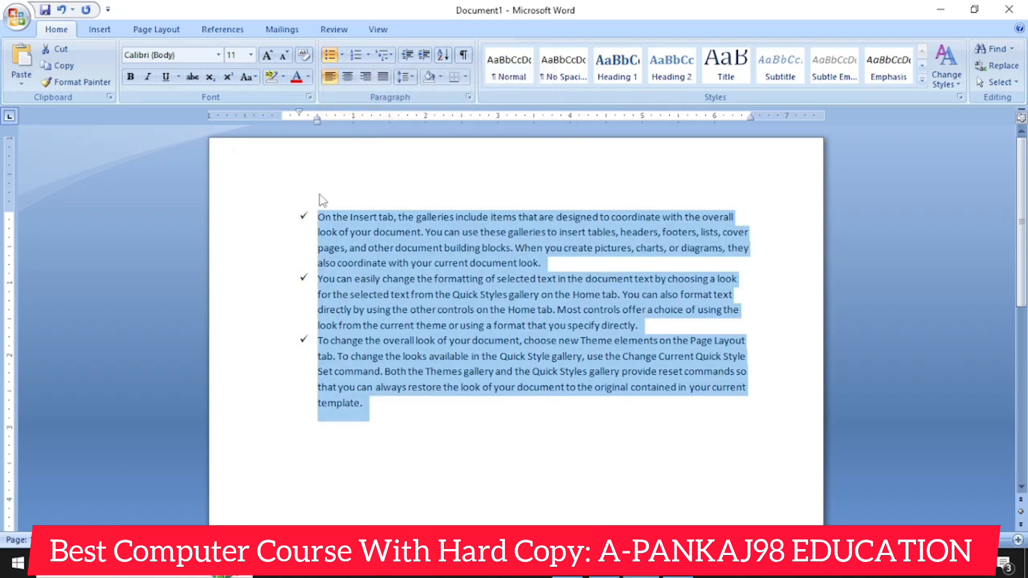
{"action": "left_click", "coordinate": [341, 55]}
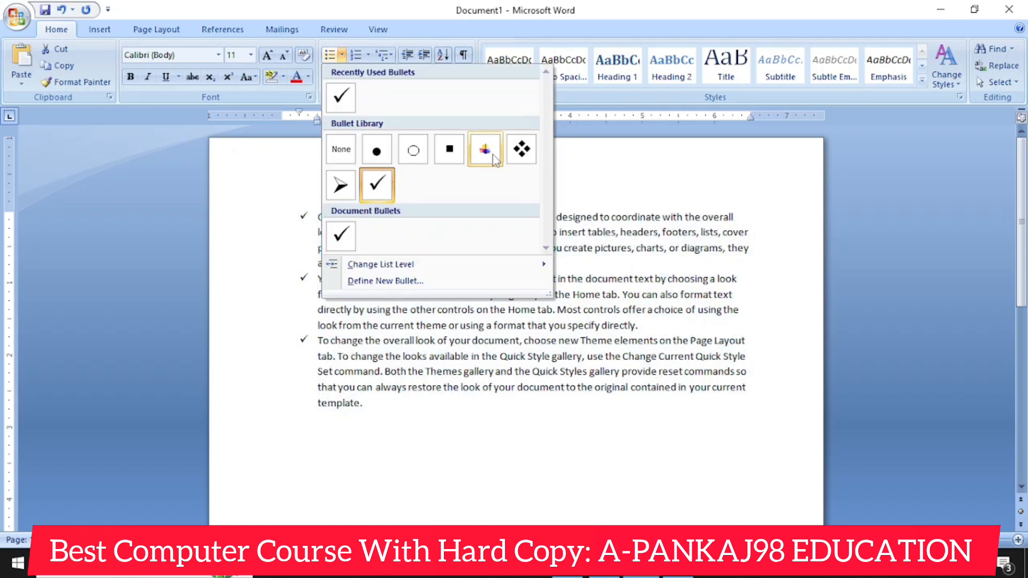
{"action": "left_click", "coordinate": [522, 154]}
Step: Add a fourth bulleted item reading "May name" followed by the person's first name, and start an empty fifth item
{"action": "left_click", "coordinate": [394, 419]}
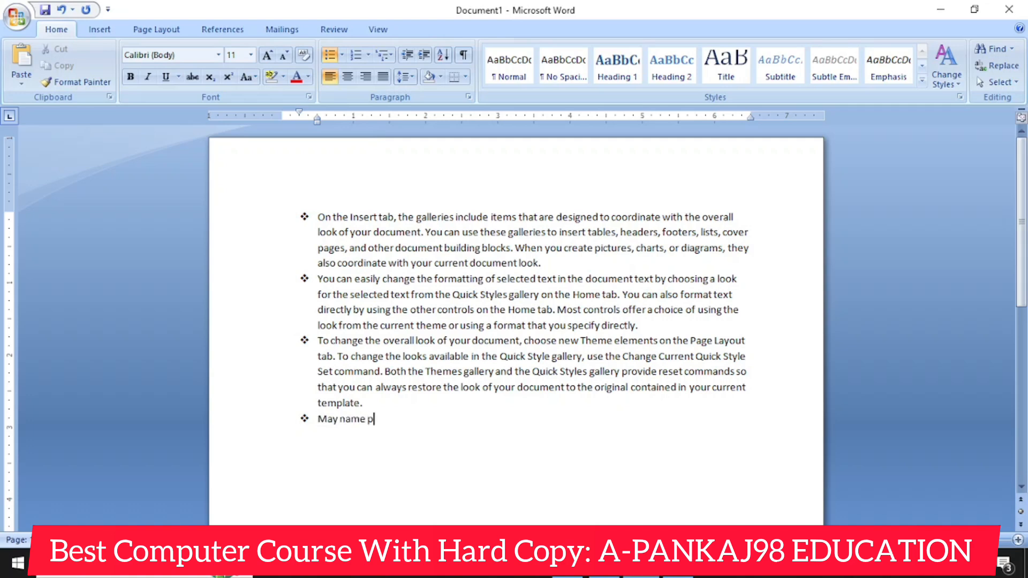
{"action": "key", "text": "Return"}
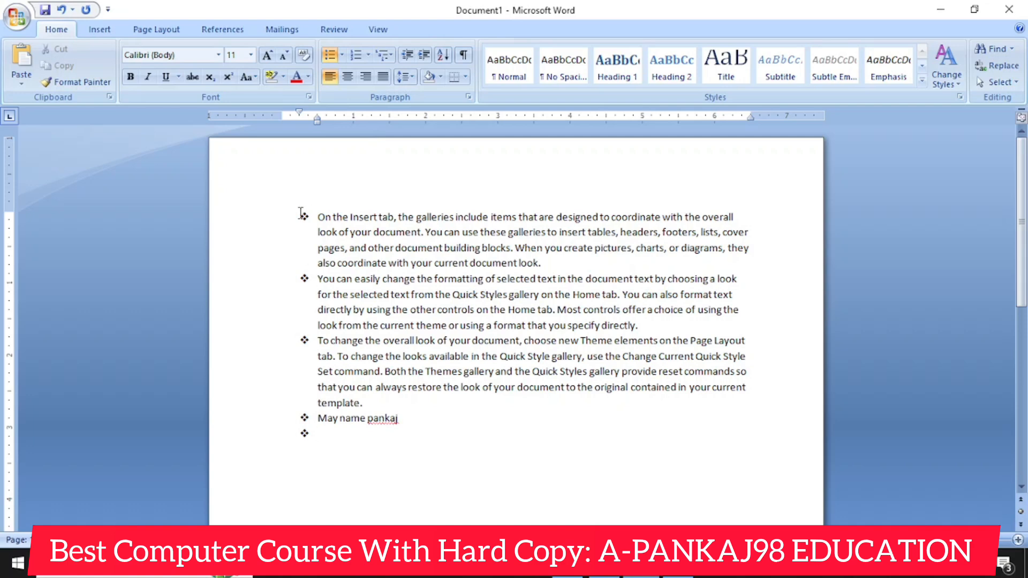
Step: Try the third list level with square bullets on the whole bulleted list, and undo it
{"action": "left_click_drag", "start_coordinate": [301, 213], "coordinate": [436, 440]}
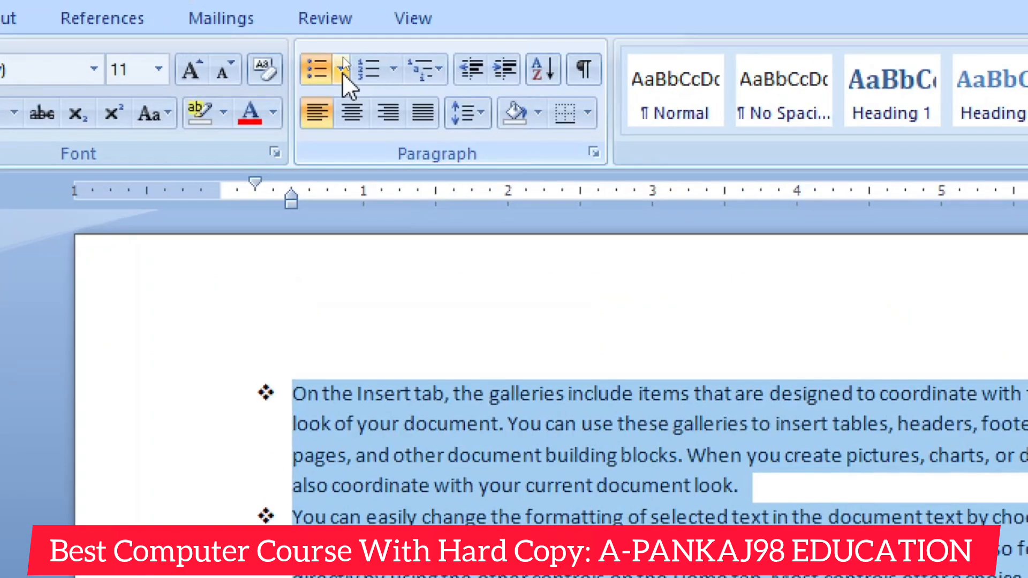
{"action": "left_click", "coordinate": [343, 70]}
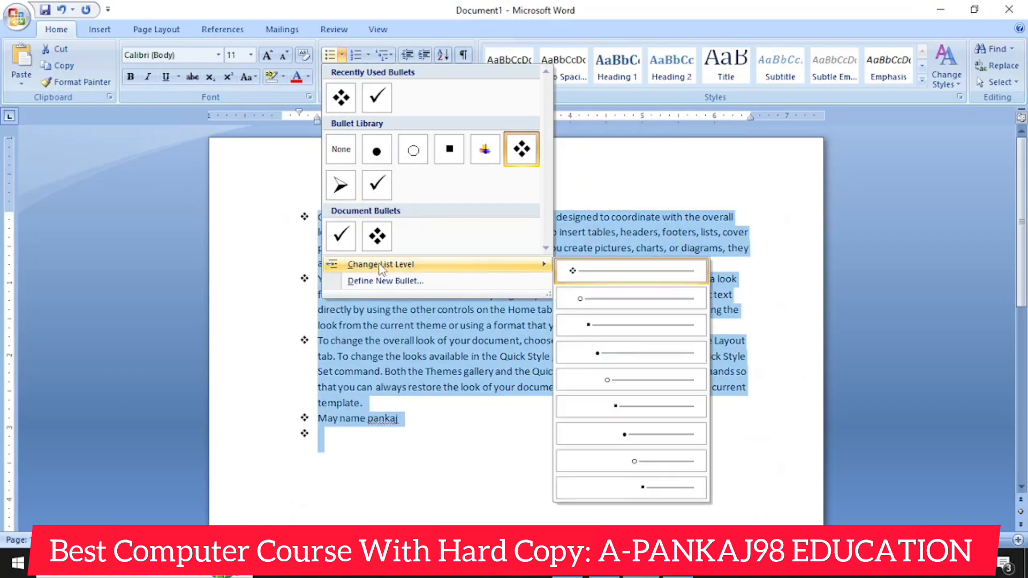
{"action": "mouse_move", "coordinate": [371, 268]}
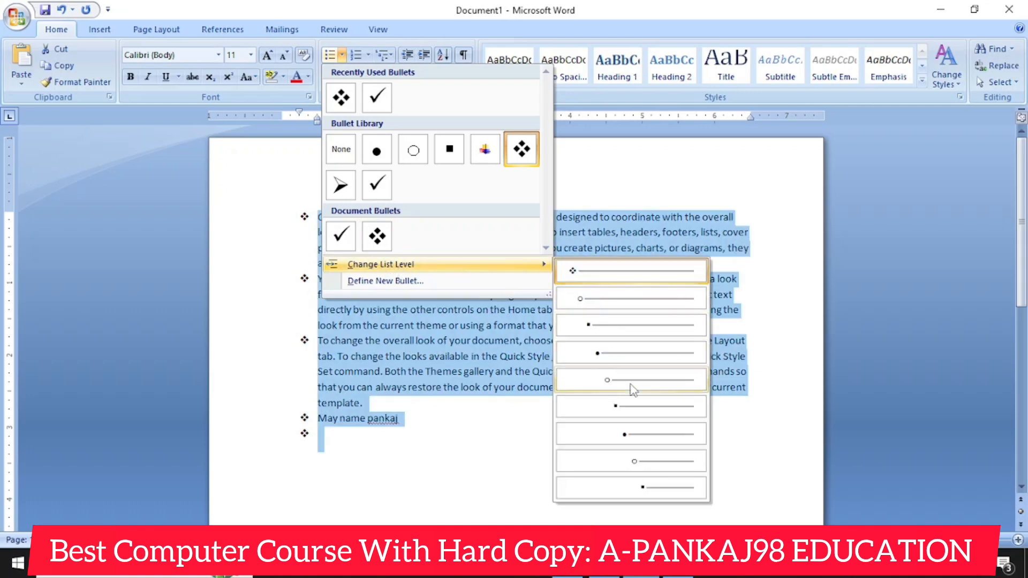
{"action": "left_click", "coordinate": [612, 322]}
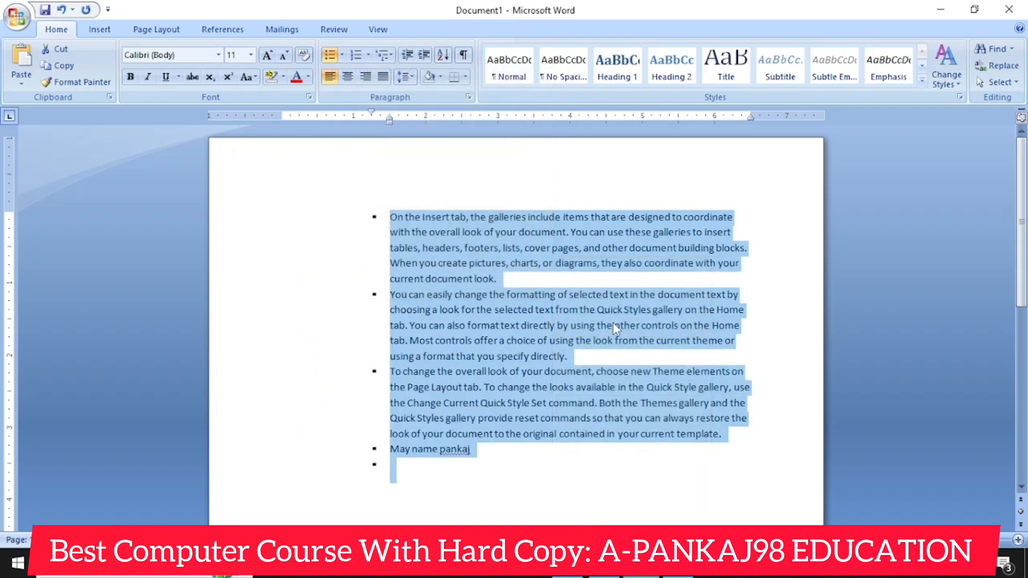
{"action": "key", "text": "ctrl+z"}
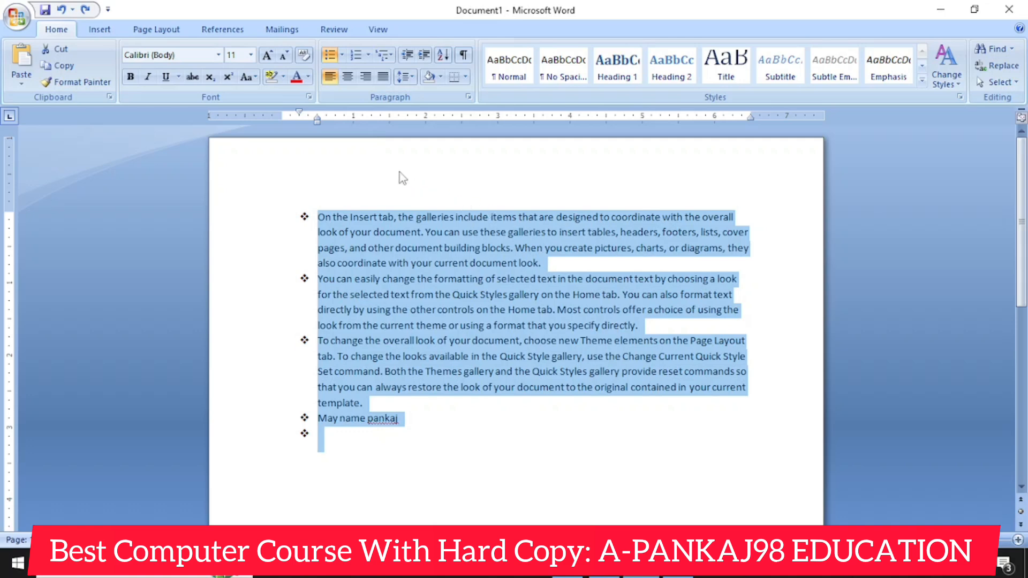
{"action": "left_click", "coordinate": [341, 55]}
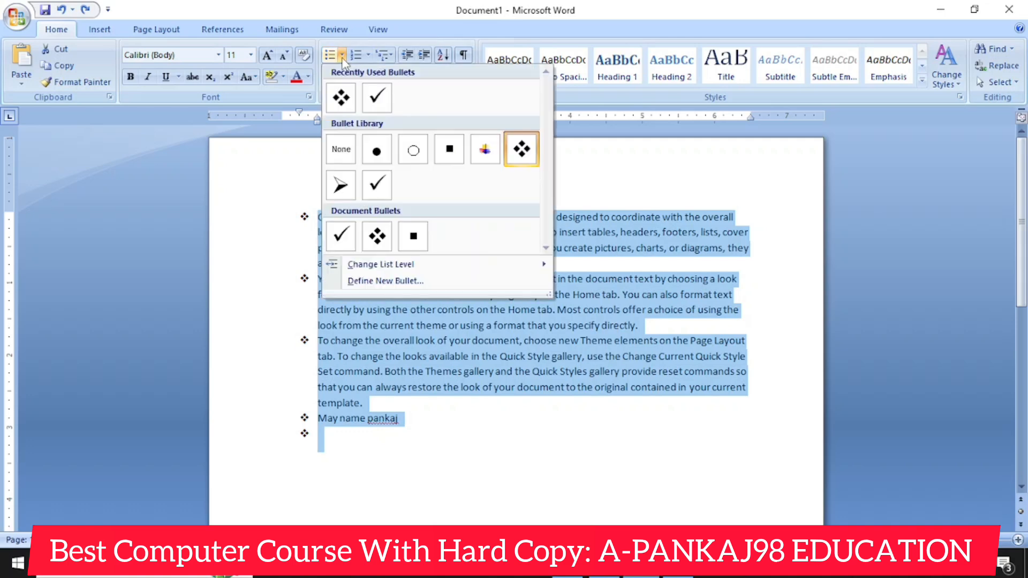
{"action": "left_click", "coordinate": [376, 282]}
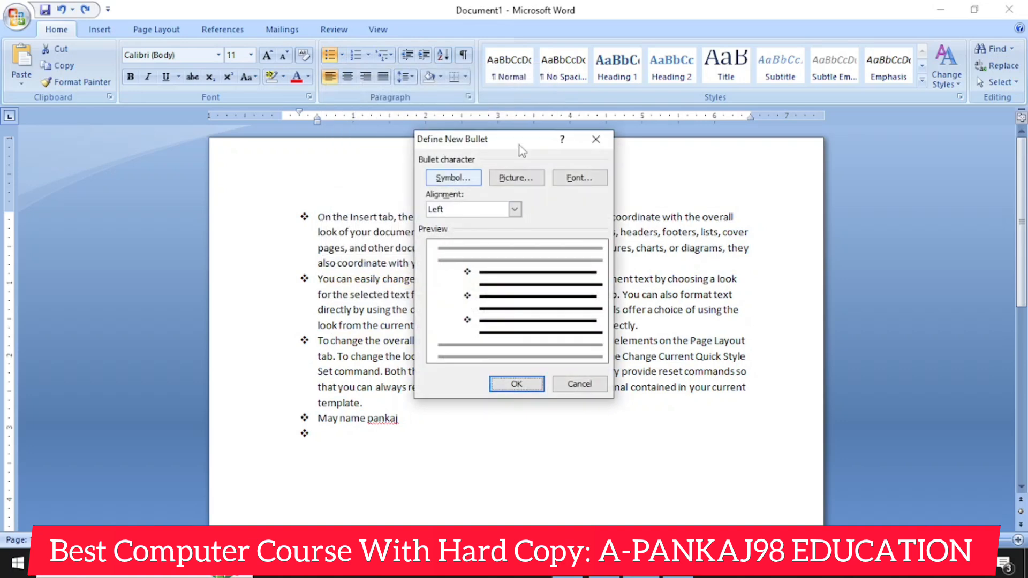
{"action": "left_click", "coordinate": [596, 140]}
Step: Define a new bullet from the Wingdings laptop computer symbol and apply it to the whole list
{"action": "left_click", "coordinate": [342, 55]}
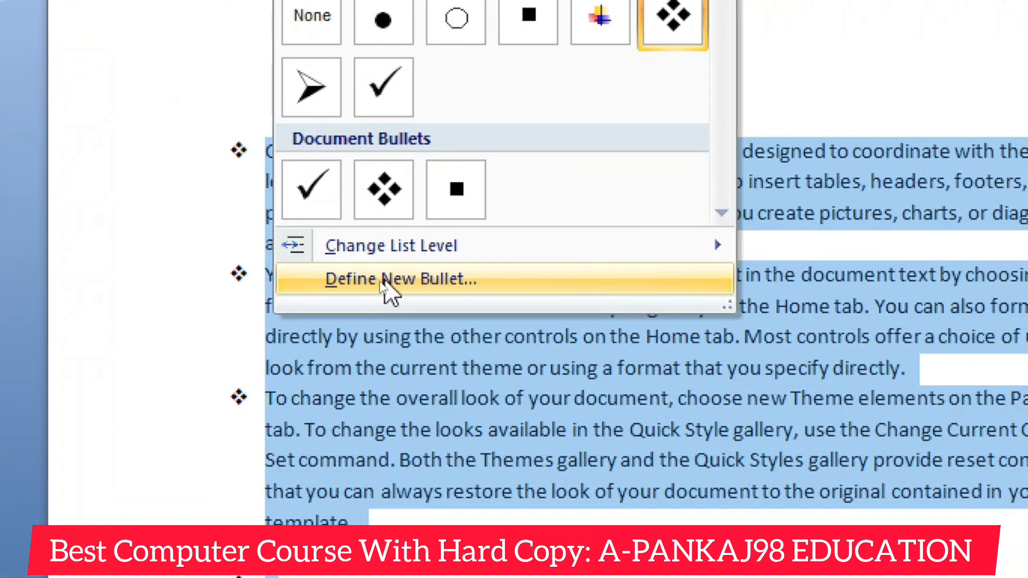
{"action": "left_click", "coordinate": [382, 282]}
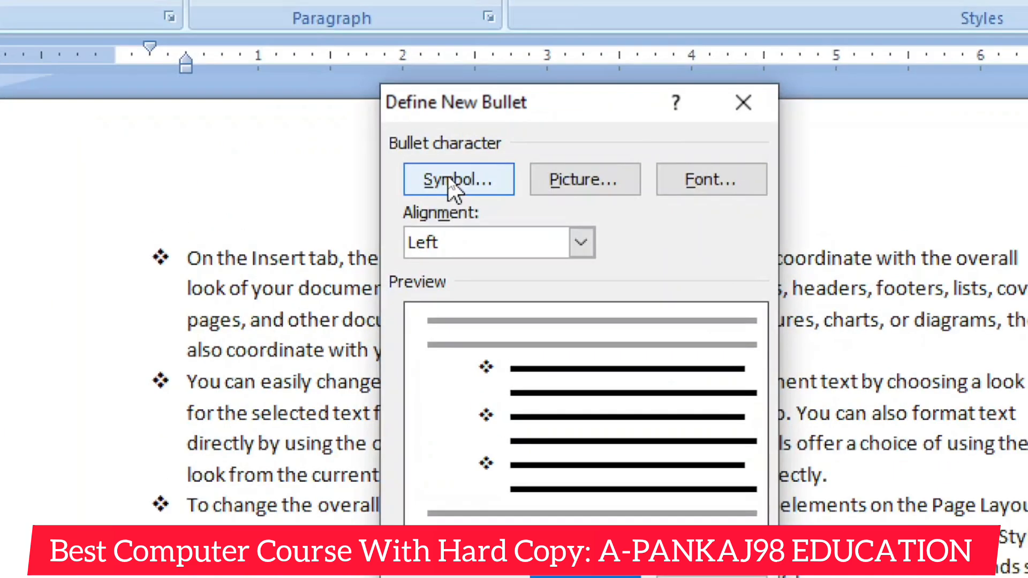
{"action": "left_click", "coordinate": [450, 178]}
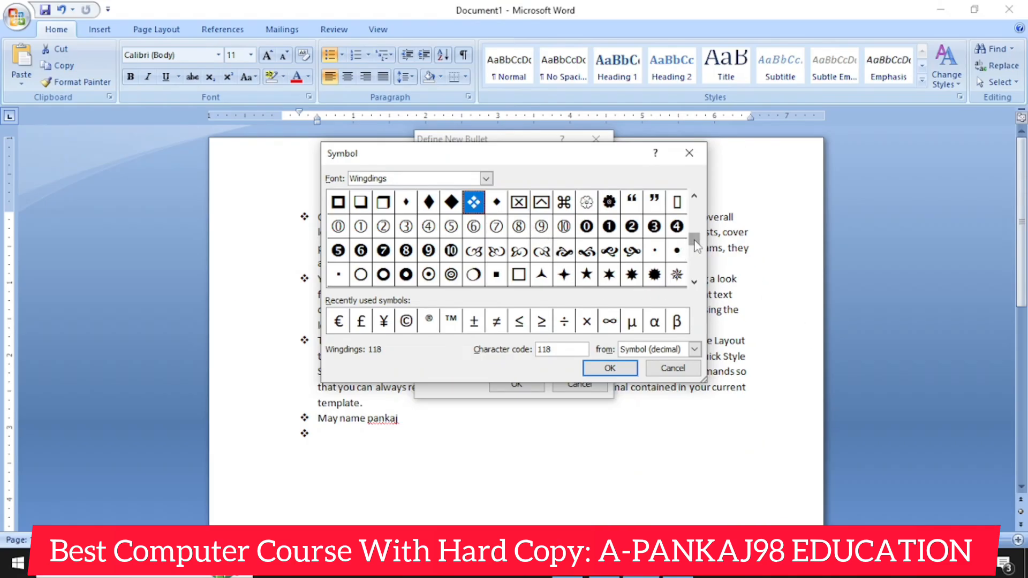
{"action": "left_click_drag", "start_coordinate": [694, 239], "coordinate": [695, 214]}
{"action": "scroll", "coordinate": [699, 257], "scroll_direction": "up", "scroll_amount": 2}
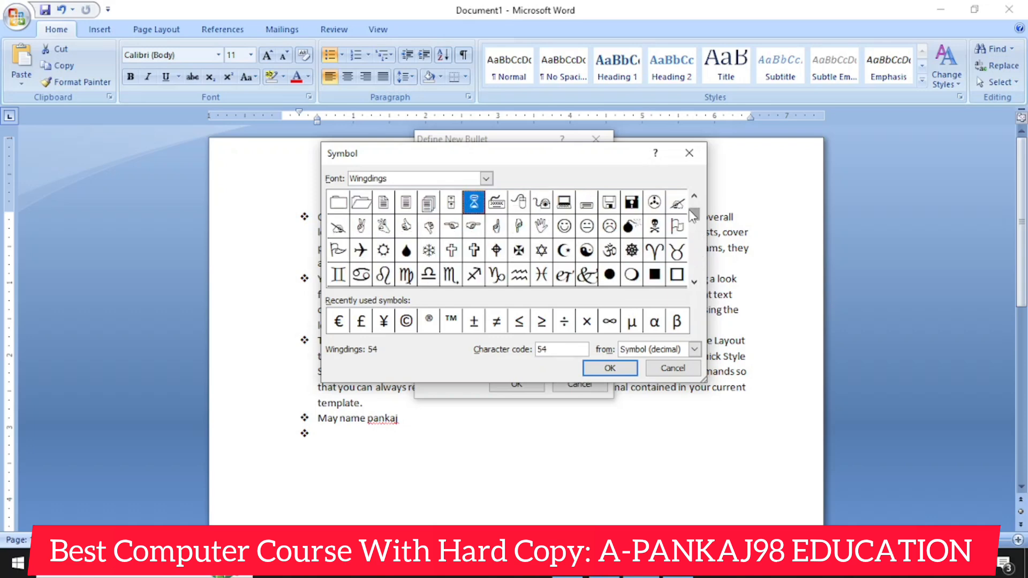
{"action": "left_click", "coordinate": [564, 203]}
{"action": "left_click", "coordinate": [610, 368]}
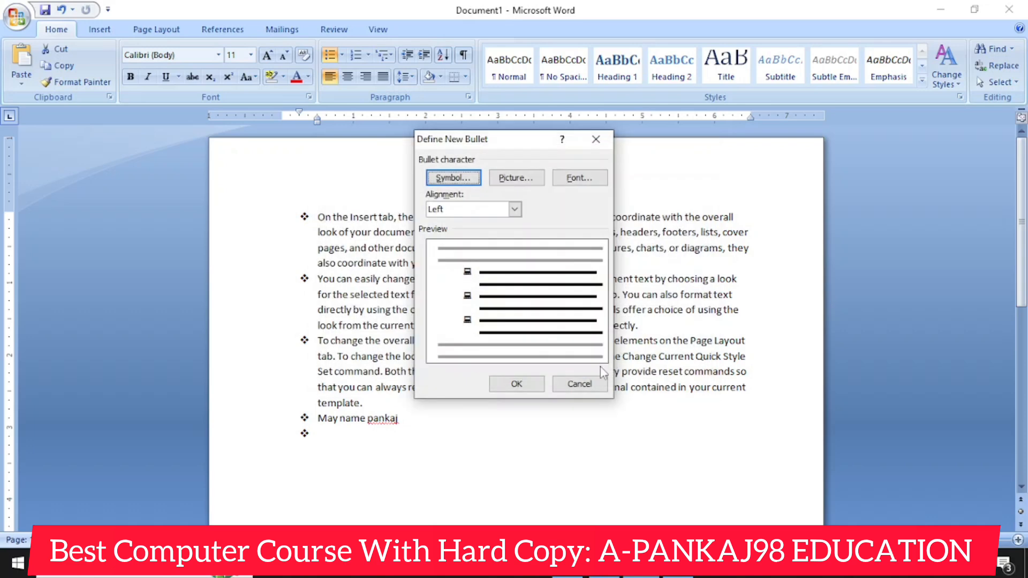
{"action": "left_click", "coordinate": [517, 384]}
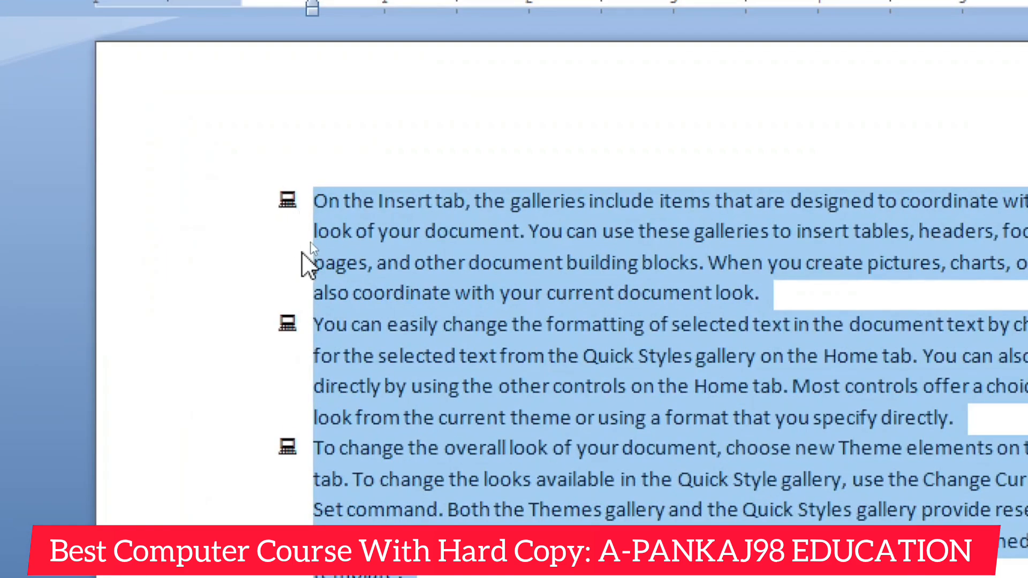
{"action": "left_click", "coordinate": [316, 247]}
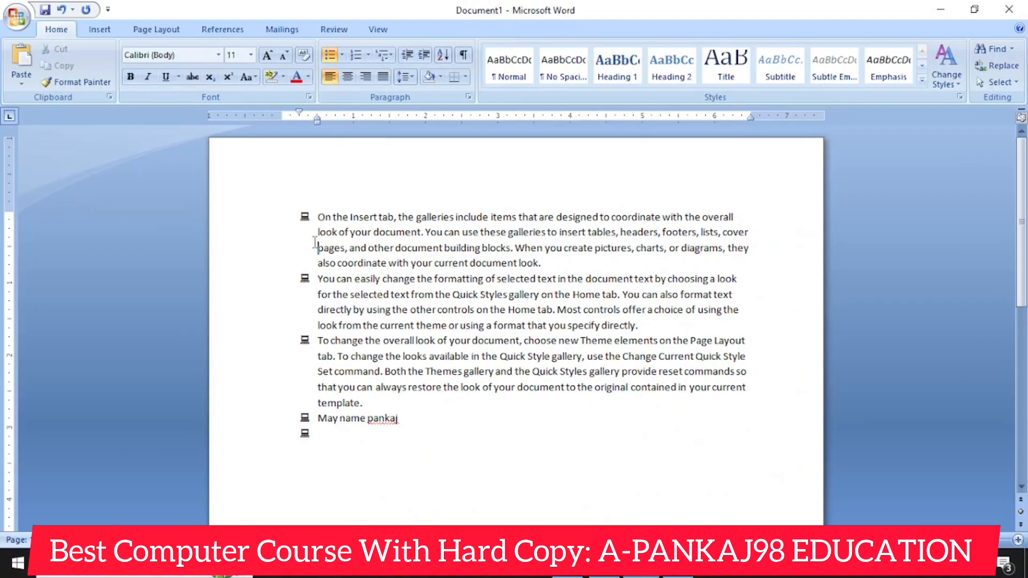
Step: Select the four text items of the list and open the new bullet definition for them
{"action": "left_click_drag", "start_coordinate": [319, 219], "coordinate": [409, 419]}
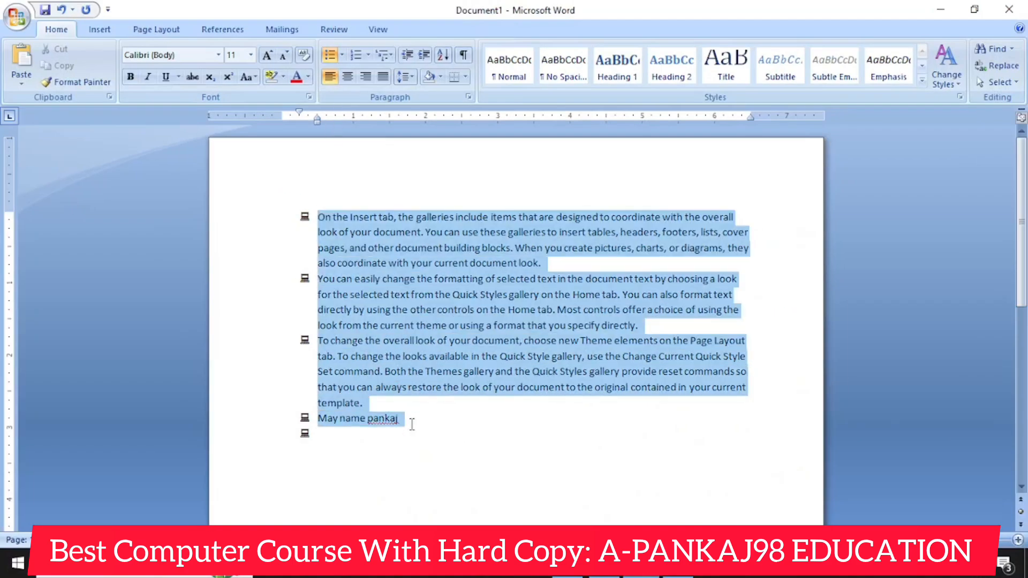
{"action": "left_click", "coordinate": [342, 56]}
{"action": "left_click", "coordinate": [375, 281]}
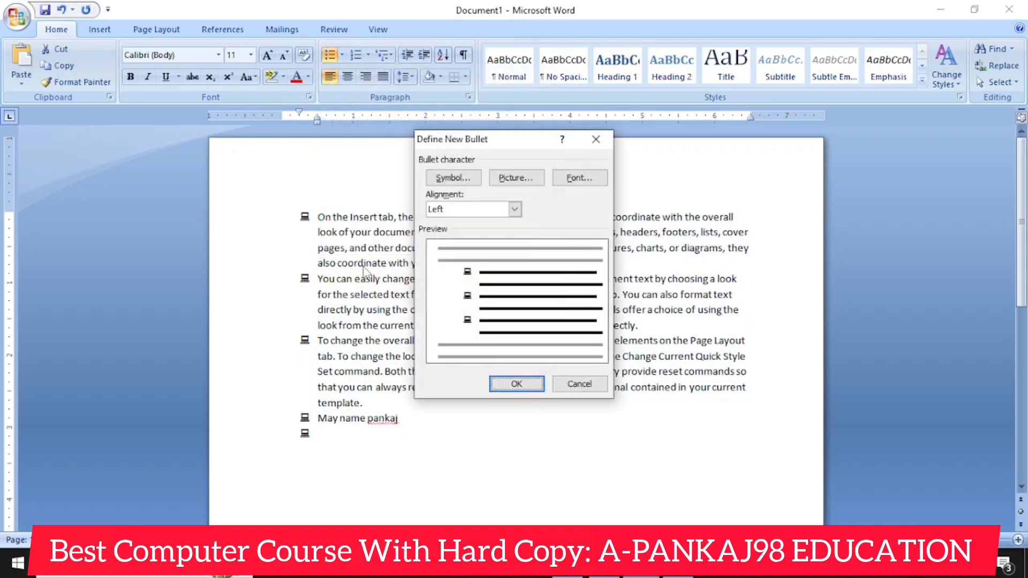
Step: Try the Vivaldi, Wingdings and Webdings symbol fonts for the new bullet, accepting the blank first Webdings character
{"action": "left_click", "coordinate": [452, 177]}
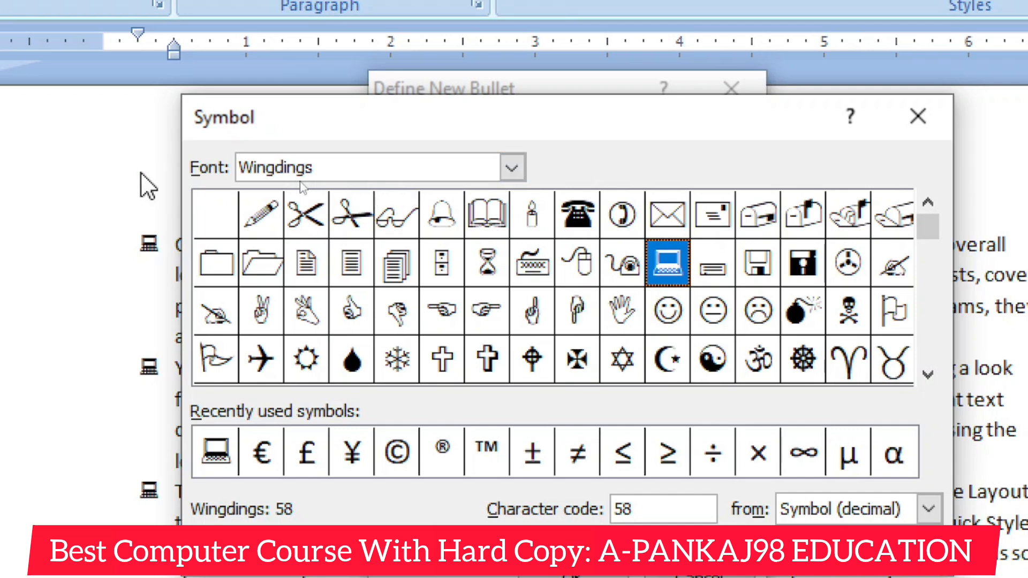
{"action": "left_click", "coordinate": [513, 166]}
{"action": "left_click", "coordinate": [275, 235]}
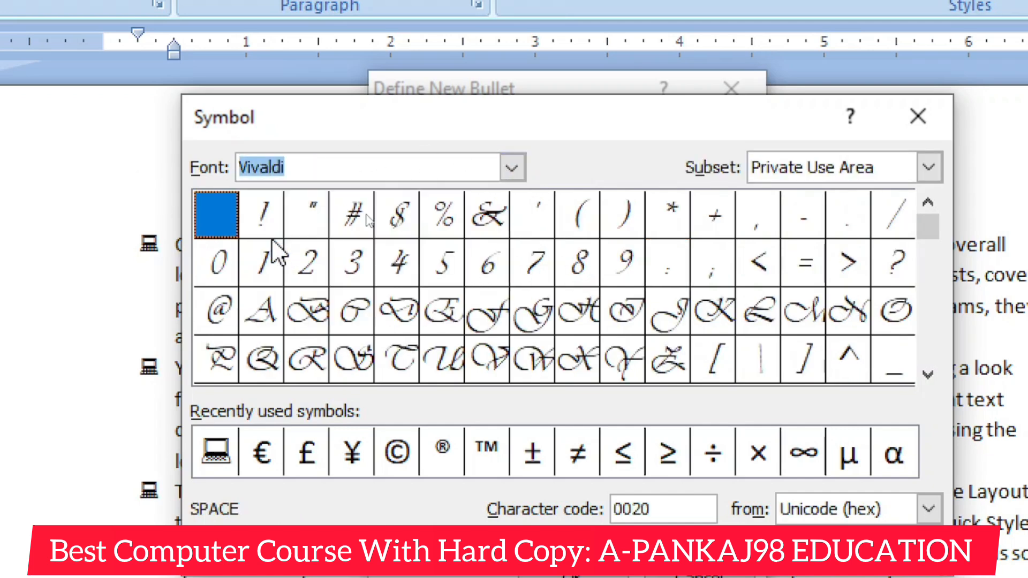
{"action": "left_click", "coordinate": [513, 168]}
{"action": "left_click", "coordinate": [394, 248]}
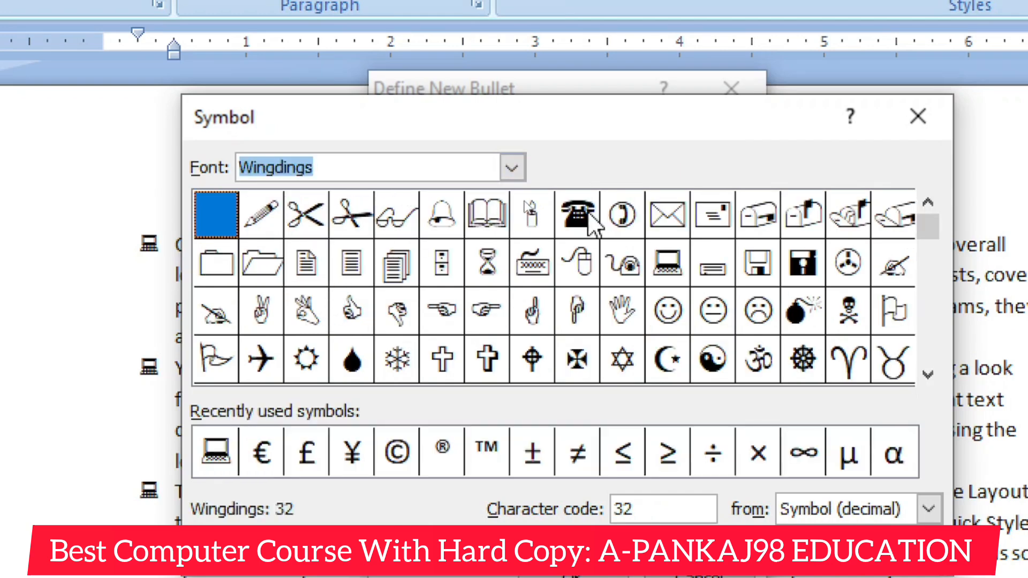
{"action": "left_click", "coordinate": [512, 168]}
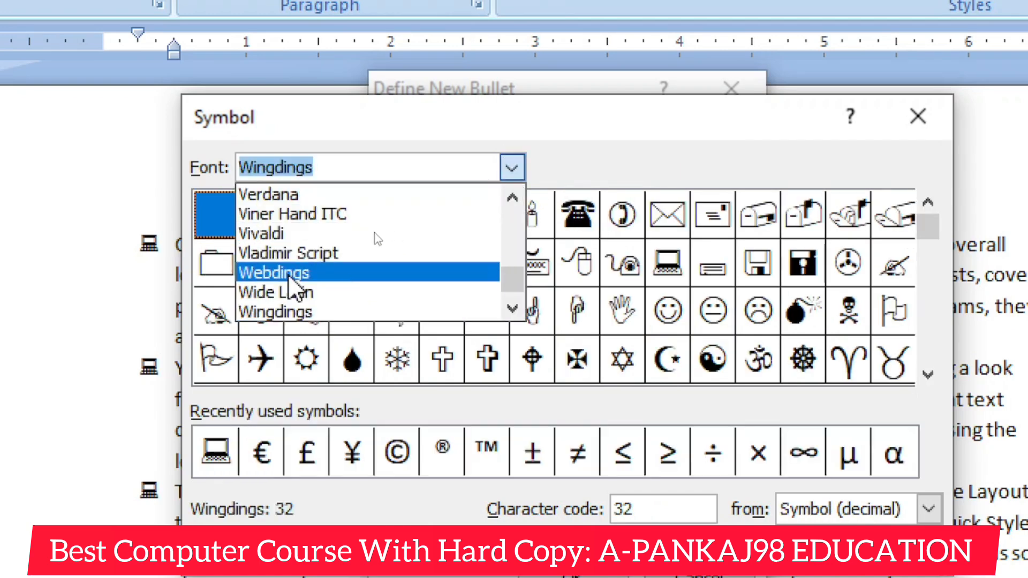
{"action": "scroll", "coordinate": [294, 287], "scroll_direction": "down", "scroll_amount": 3}
{"action": "scroll", "coordinate": [293, 287], "scroll_direction": "up", "scroll_amount": 3}
{"action": "left_click", "coordinate": [297, 288]}
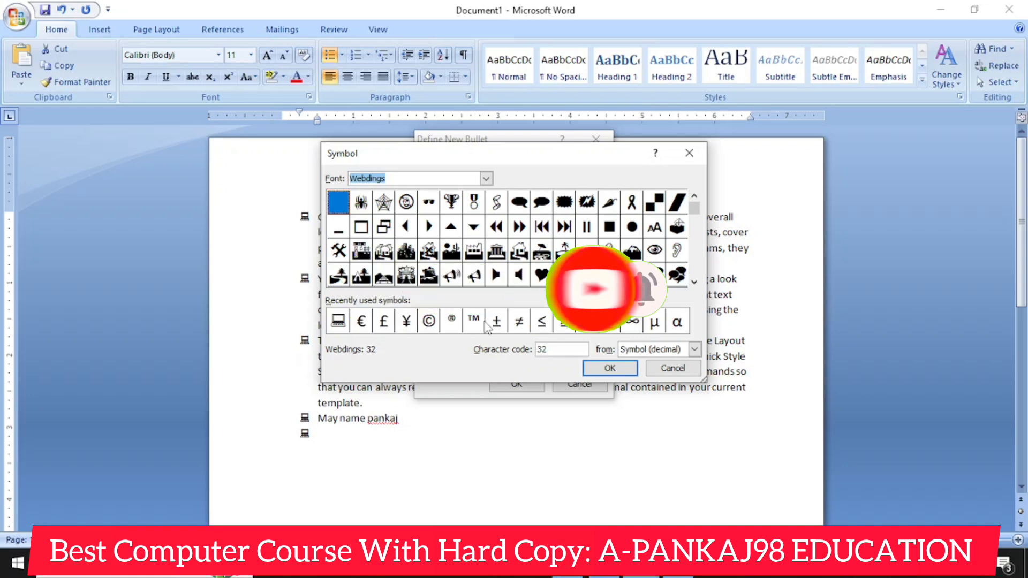
{"action": "left_click", "coordinate": [610, 368]}
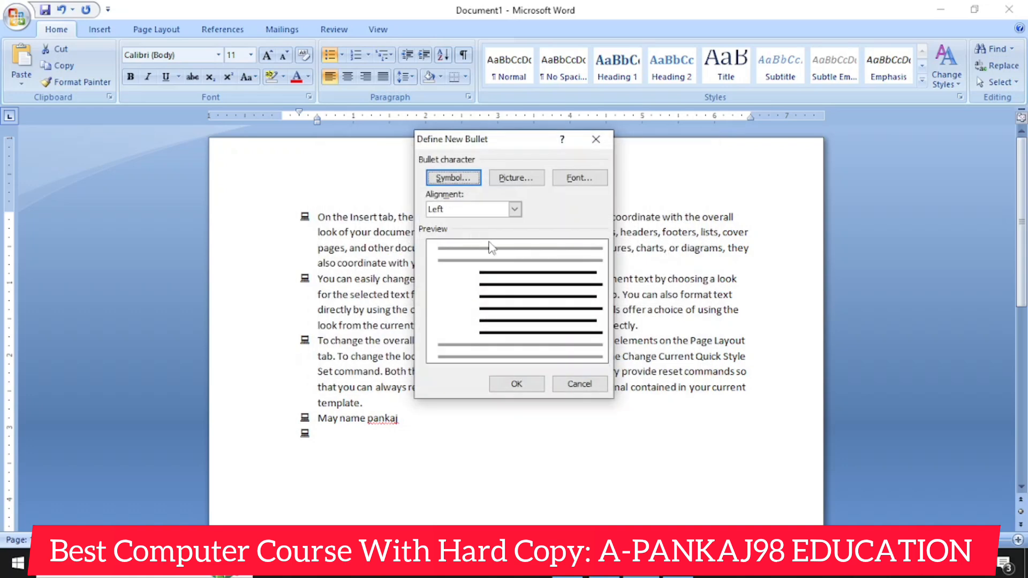
Step: Import the portrait IMG_20230917_095153[1] from the photo folder on drive D: and apply it as picture bullet to the selected items
{"action": "left_click", "coordinate": [516, 179]}
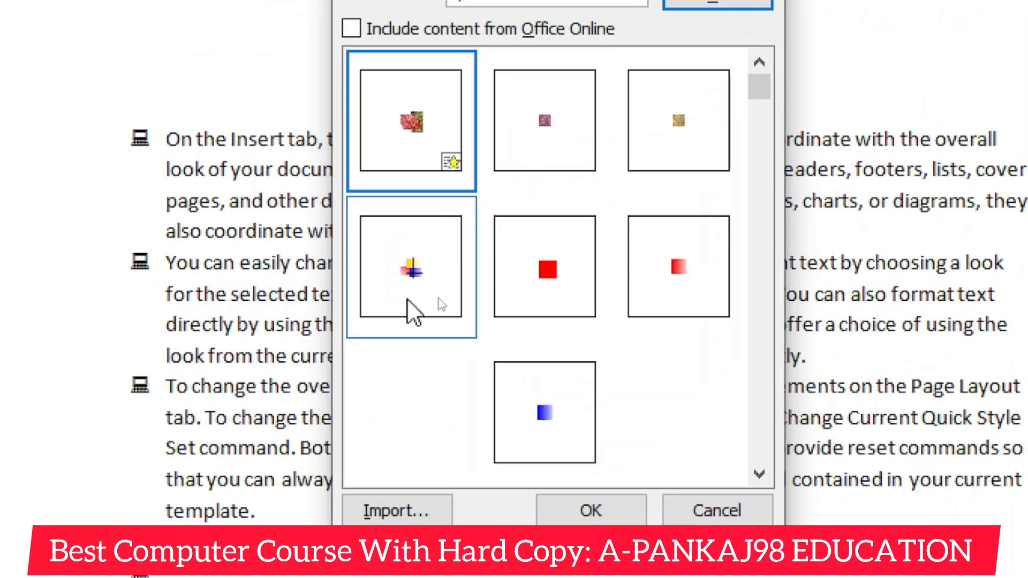
{"action": "left_click_drag", "start_coordinate": [772, 78], "coordinate": [760, 262]}
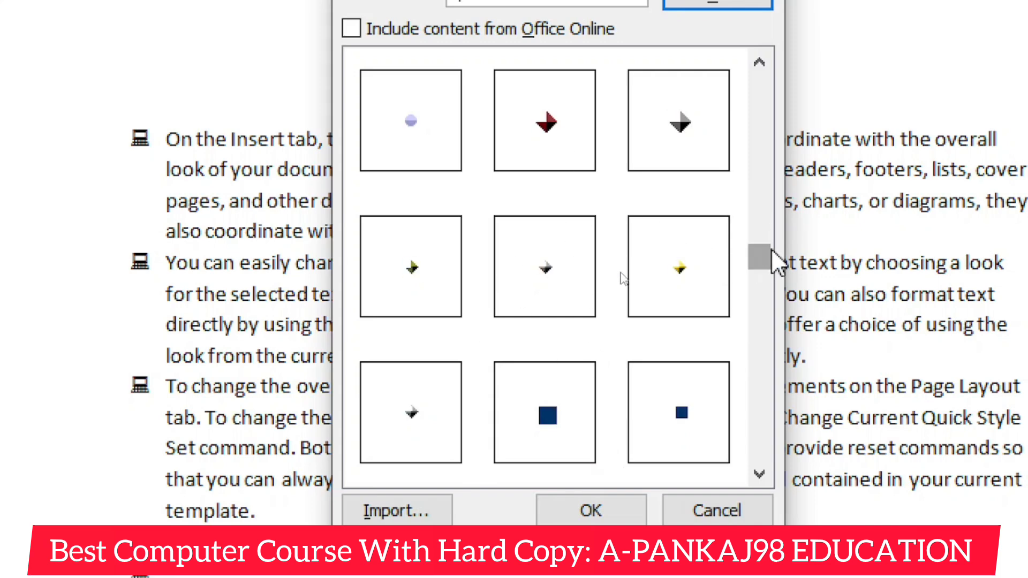
{"action": "left_click_drag", "start_coordinate": [767, 258], "coordinate": [760, 479]}
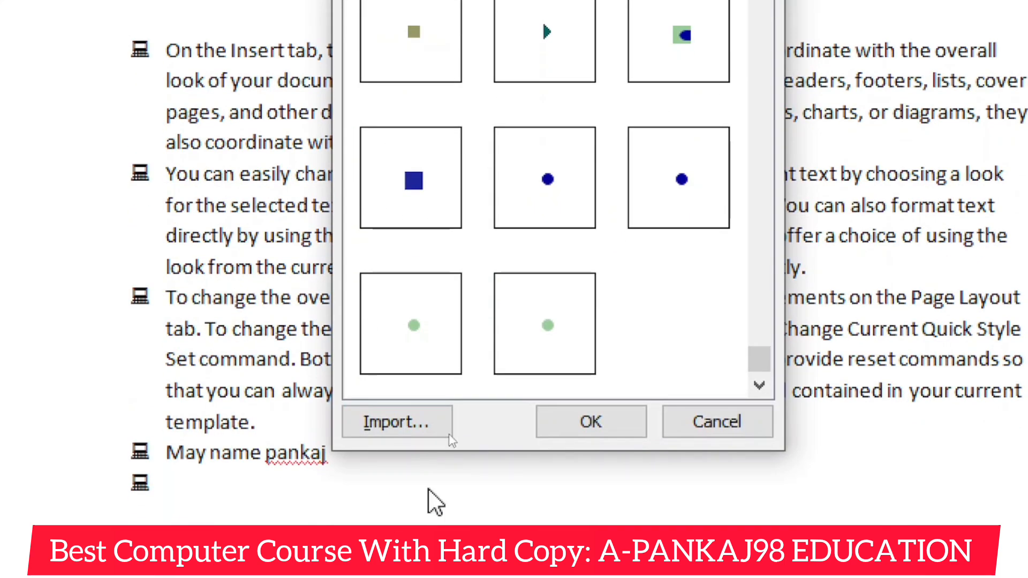
{"action": "left_click", "coordinate": [397, 422]}
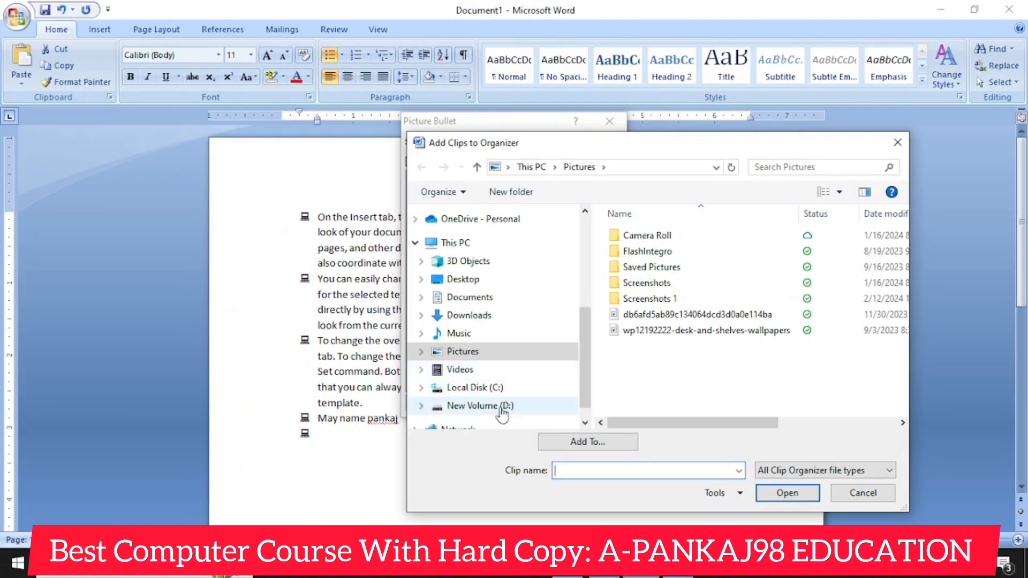
{"action": "left_click", "coordinate": [482, 406]}
{"action": "double_click", "coordinate": [637, 331]}
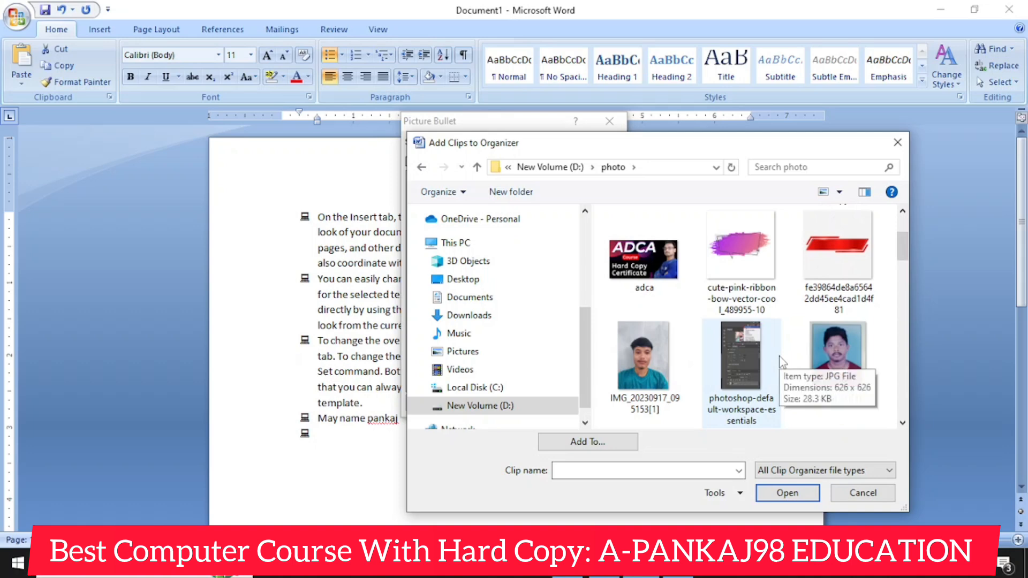
{"action": "double_click", "coordinate": [642, 355]}
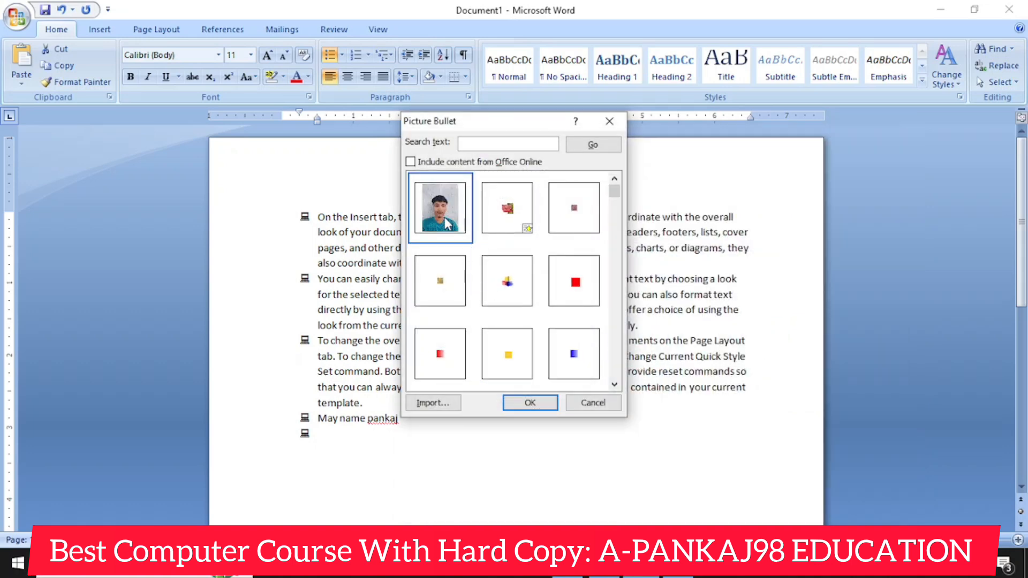
{"action": "left_click", "coordinate": [528, 403]}
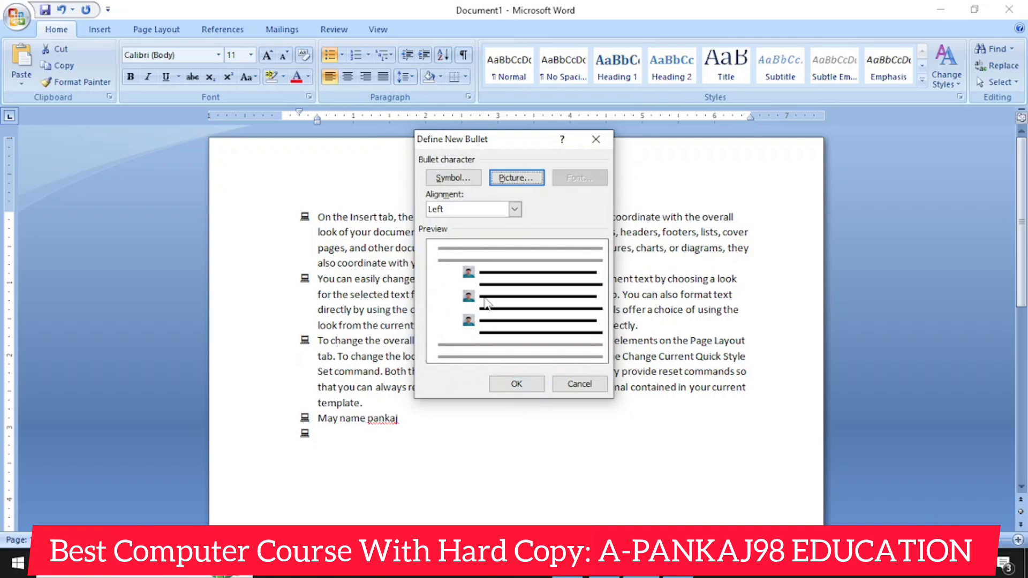
{"action": "left_click", "coordinate": [506, 384]}
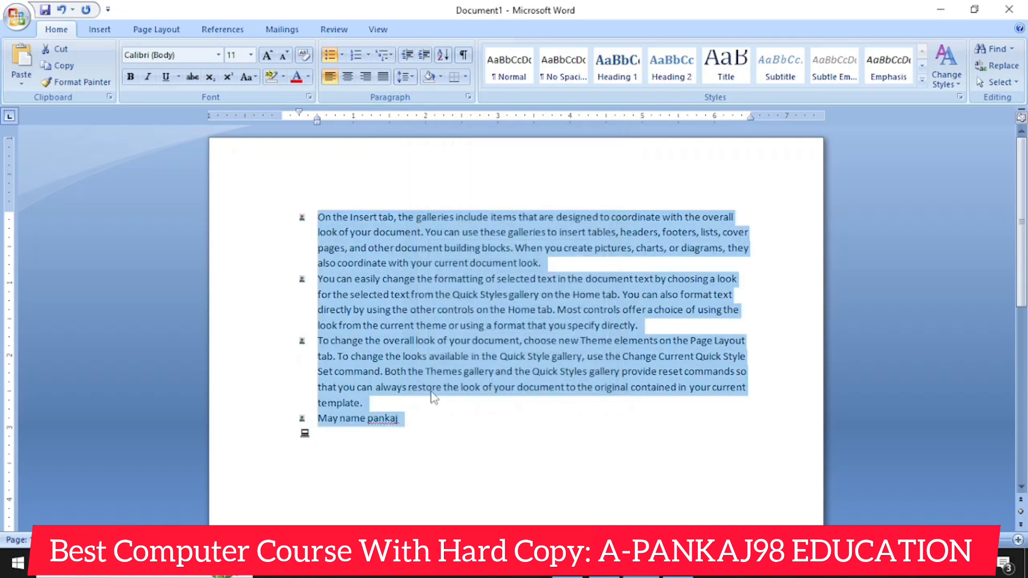
Step: Select the first bullet's text up to "also coordinate" and undo its accidental replacement with ">>>>>"
{"action": "left_click", "coordinate": [439, 421]}
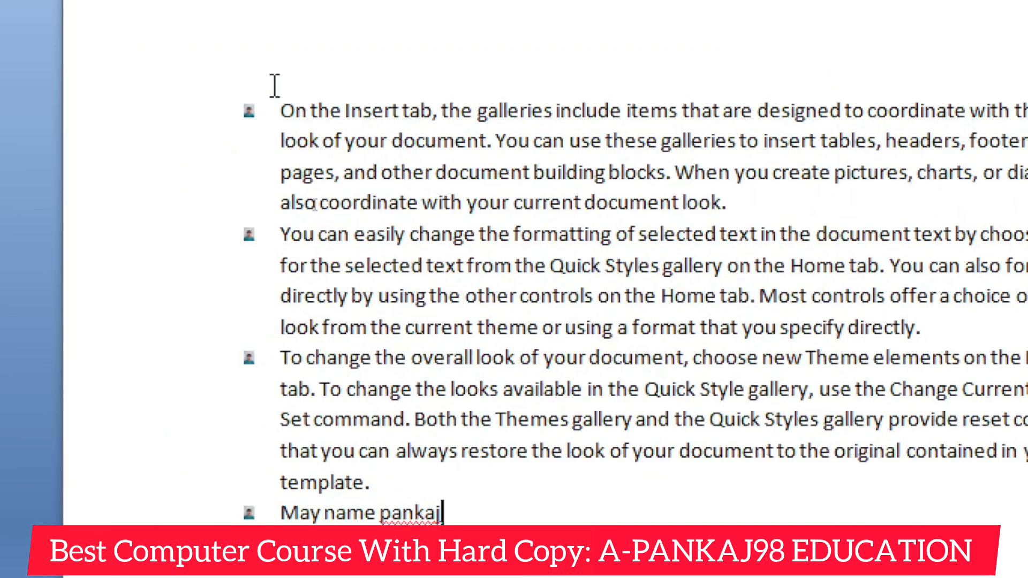
{"action": "left_click_drag", "start_coordinate": [283, 110], "coordinate": [370, 205]}
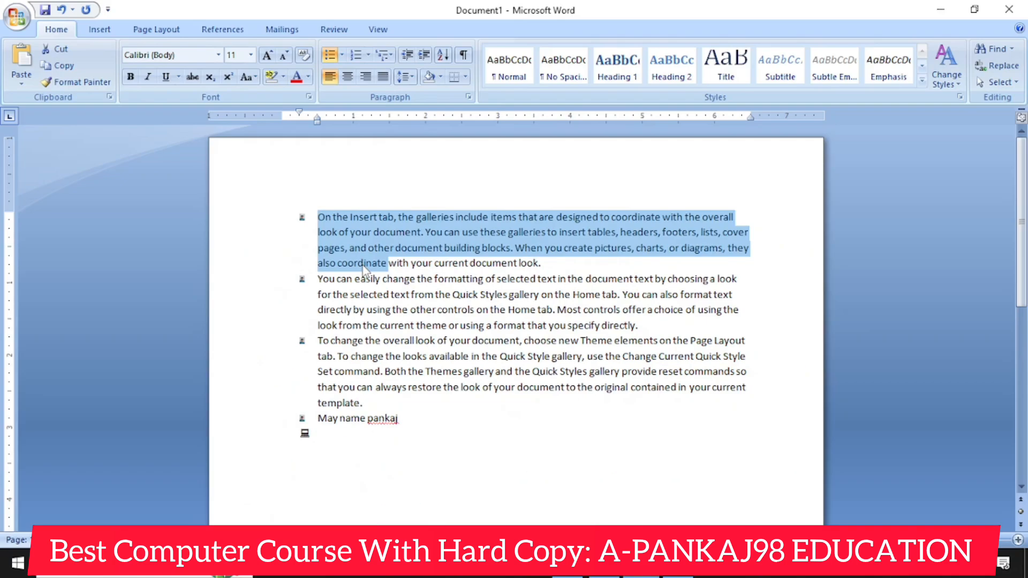
{"action": "type", "text": ">>>>>with your current document look."}
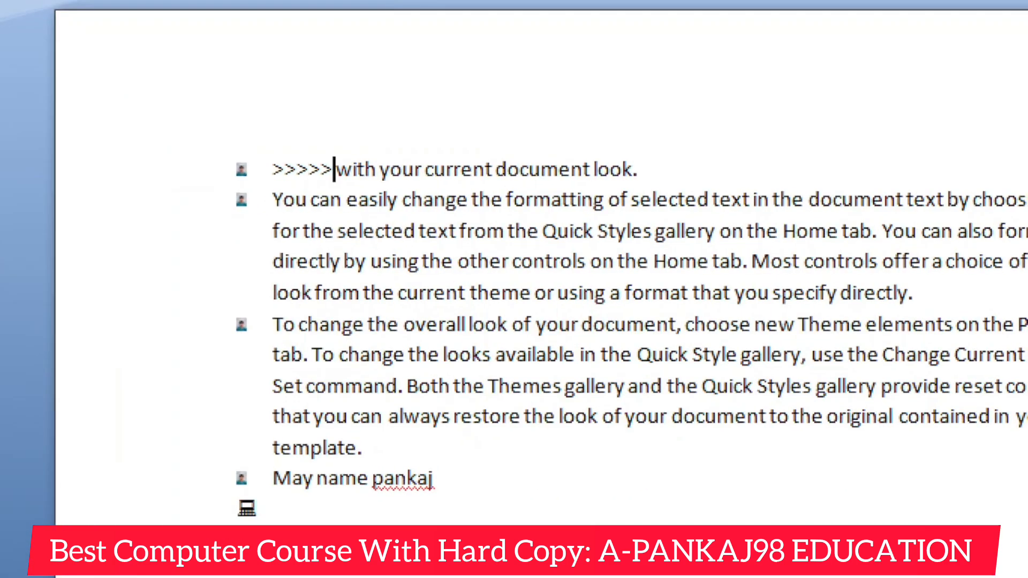
{"action": "key", "text": "ctrl+z"}
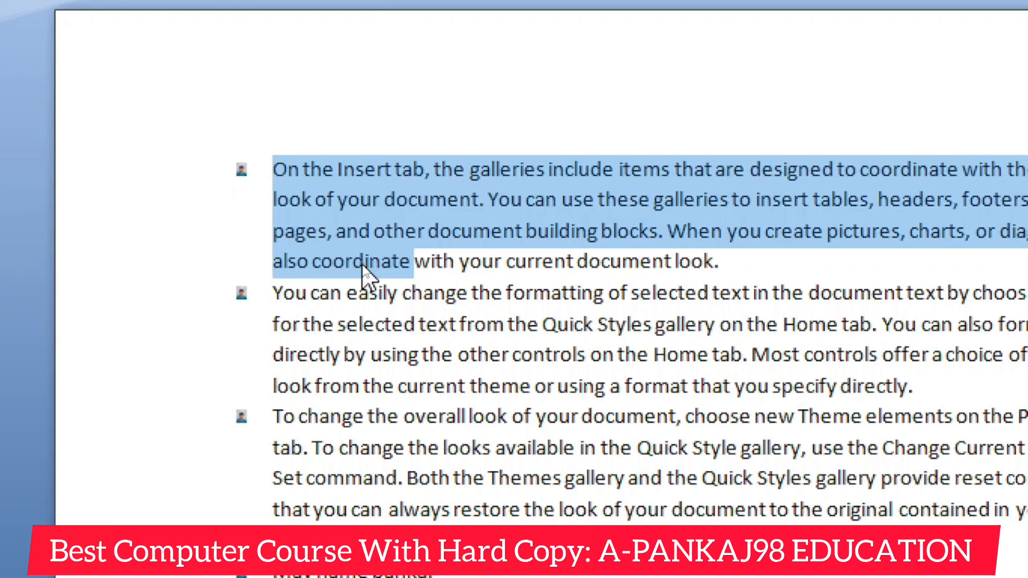
Step: Enlarge the selected text of the first bullet through repeated font size increases, ending with one decrease
{"action": "key", "text": "ctrl+shift+period"}
{"action": "key", "text": "ctrl+shift+period"}
{"action": "key", "text": "ctrl+shift+period"}
{"action": "key", "text": "ctrl+shift+period"}
{"action": "key", "text": "ctrl+shift+period"}
{"action": "key", "text": "ctrl+shift+period"}
{"action": "key", "text": "ctrl+shift+period"}
{"action": "key", "text": "ctrl+shift+period"}
{"action": "key", "text": "ctrl+shift+period"}
{"action": "key", "text": "ctrl+shift+period"}
{"action": "key", "text": "ctrl+shift+period"}
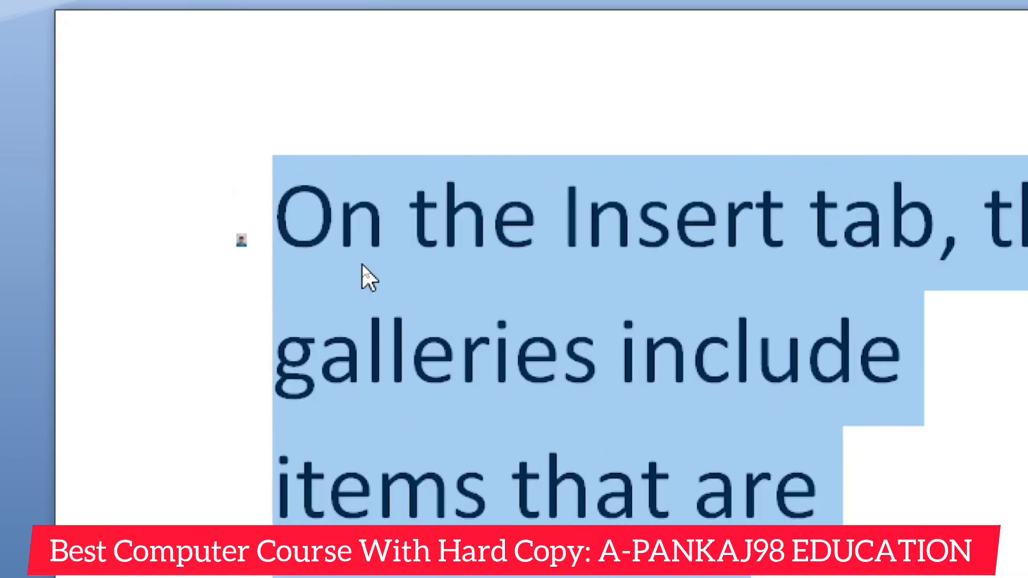
{"action": "key", "text": "ctrl+shift+period"}
{"action": "key", "text": "ctrl+shift+period"}
{"action": "key", "text": "ctrl+shift+period"}
{"action": "key", "text": "ctrl+shift+period"}
{"action": "key", "text": "ctrl+shift+period"}
{"action": "key", "text": "ctrl+shift+comma"}
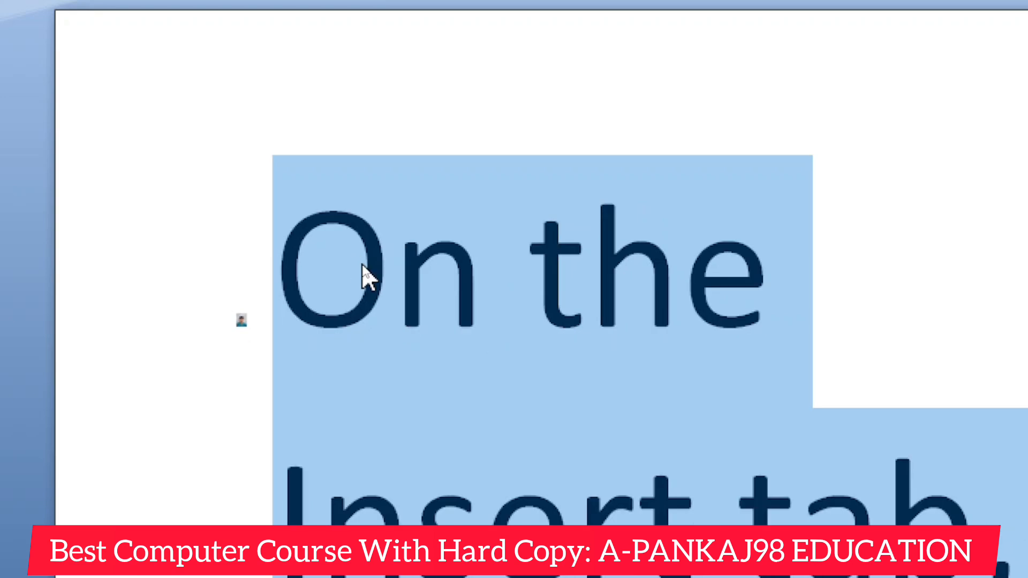
Step: Undo the font size changes and the earlier bullet edits back to the three-paragraph list with check mark bullets
{"action": "key", "text": "ctrl+z"}
{"action": "key", "text": "ctrl+z"}
{"action": "key", "text": "ctrl+z"}
{"action": "key", "text": "ctrl+z"}
{"action": "key", "text": "ctrl+z"}
{"action": "key", "text": "ctrl+z"}
{"action": "key", "text": "ctrl+z"}
{"action": "key", "text": "ctrl+z"}
{"action": "key", "text": "ctrl+z"}
{"action": "key", "text": "ctrl+z"}
{"action": "key", "text": "ctrl+z"}
{"action": "key", "text": "ctrl+z"}
{"action": "key", "text": "ctrl+z"}
{"action": "key", "text": "ctrl+z"}
{"action": "key", "text": "ctrl+z"}
{"action": "key", "text": "ctrl+z"}
{"action": "key", "text": "ctrl+z"}
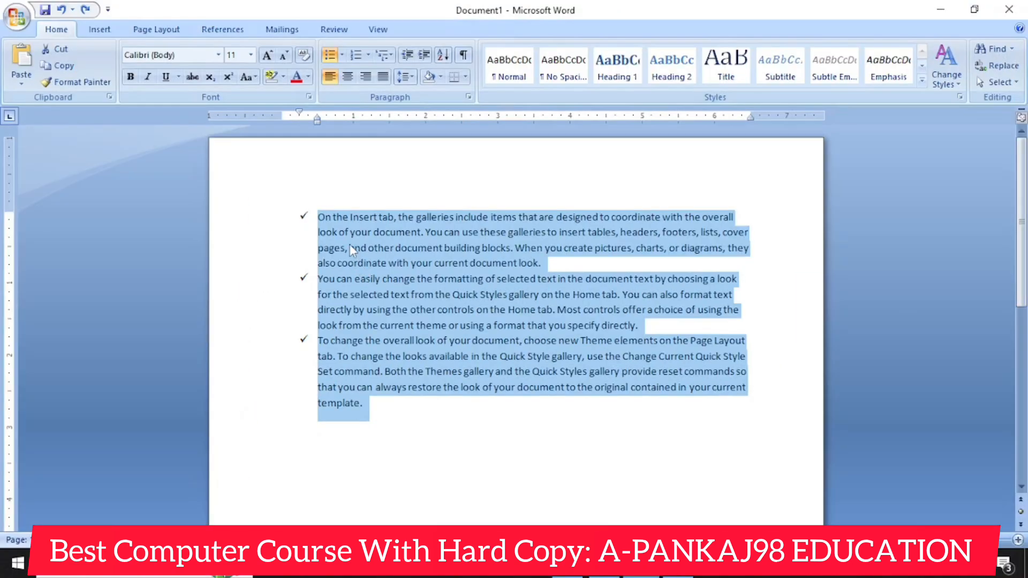
Step: Redo the undone edits until the first bullet's selected text is back at 36 points
{"action": "key", "text": "ctrl+y"}
{"action": "key", "text": "ctrl+y"}
{"action": "key", "text": "ctrl+y"}
{"action": "key", "text": "ctrl+y"}
{"action": "key", "text": "ctrl+y"}
{"action": "key", "text": "ctrl+y"}
{"action": "key", "text": "ctrl+y"}
{"action": "key", "text": "ctrl+y"}
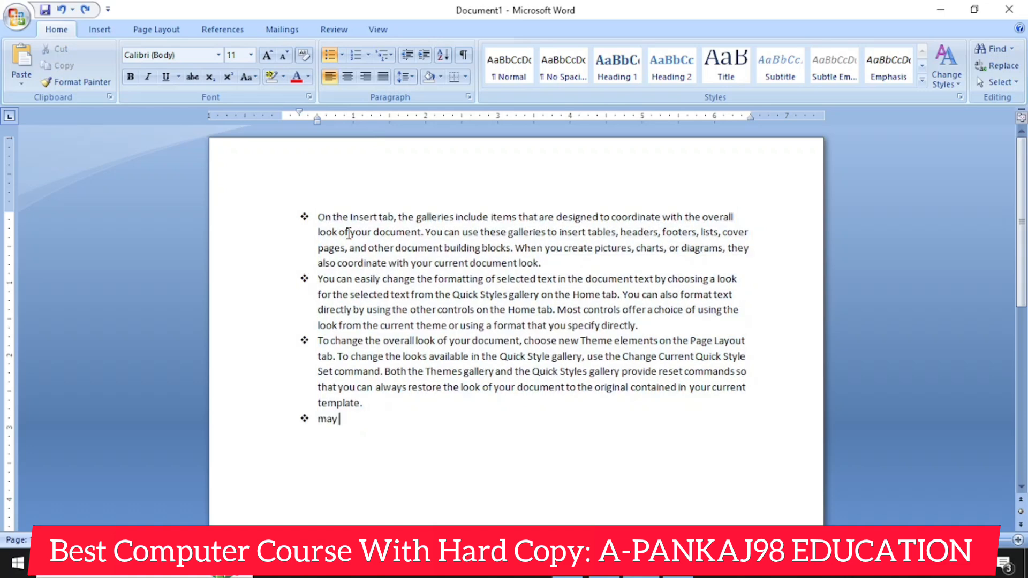
{"action": "key", "text": "ctrl+y"}
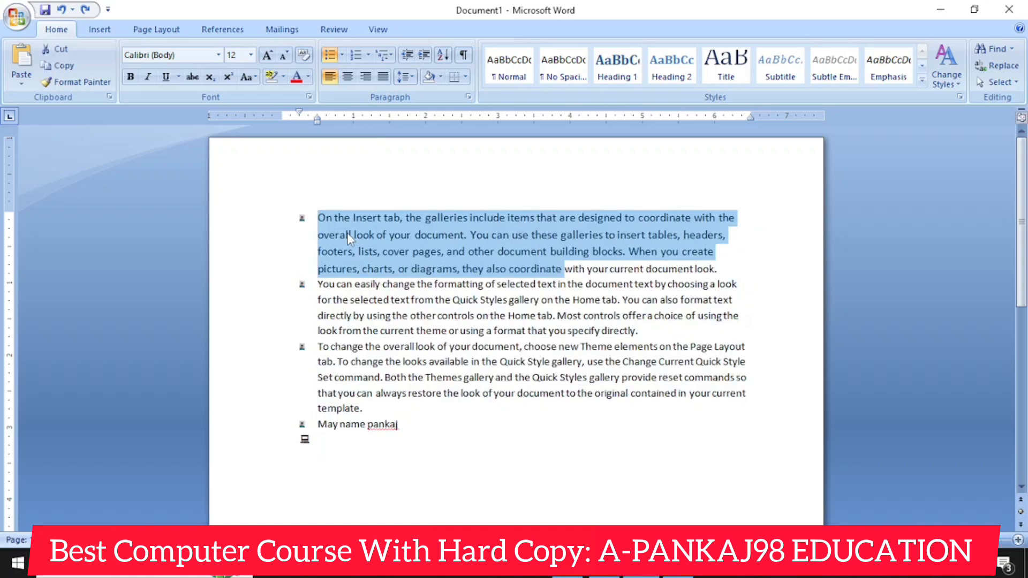
{"action": "key", "text": "ctrl+y"}
{"action": "key", "text": "ctrl+y"}
{"action": "key", "text": "ctrl+y"}
{"action": "key", "text": "ctrl+y"}
{"action": "key", "text": "ctrl+y"}
{"action": "key", "text": "ctrl+y"}
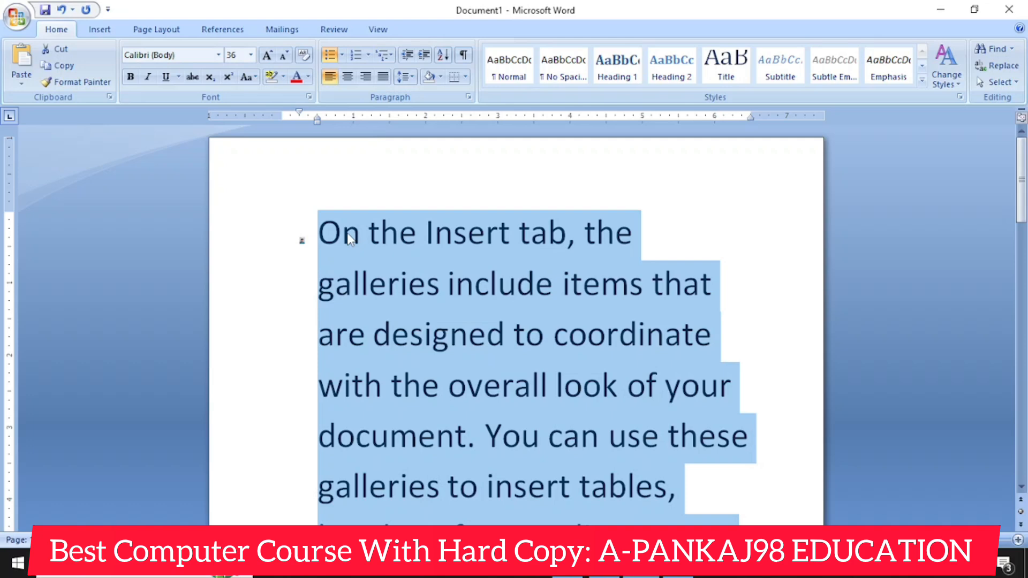
Step: Undo the font size increases on the first bullet's text until it is at 14 points
{"action": "key", "text": "ctrl+z"}
{"action": "key", "text": "ctrl+z"}
{"action": "key", "text": "ctrl+z"}
{"action": "key", "text": "ctrl+z"}
{"action": "key", "text": "ctrl+z"}
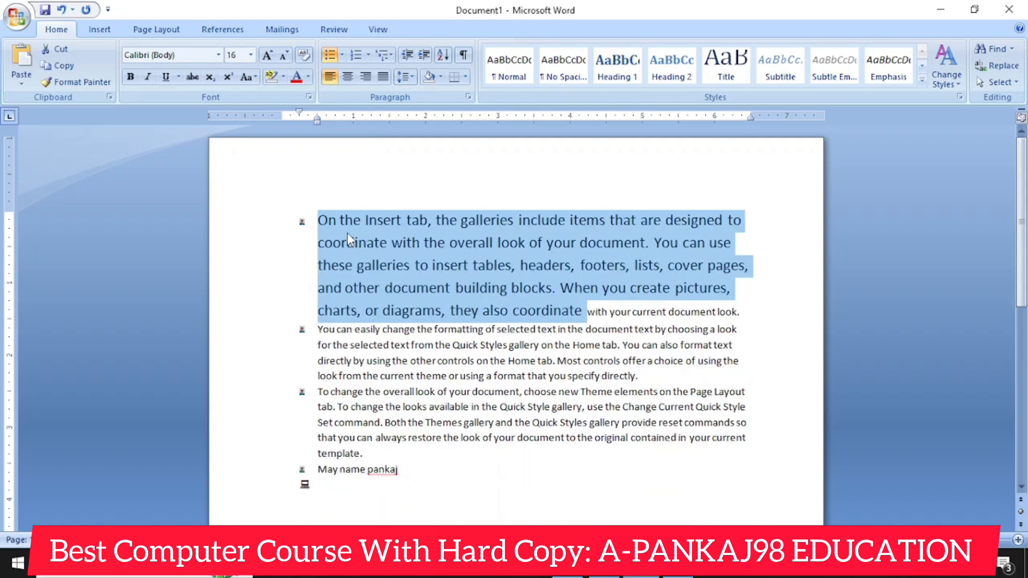
{"action": "key", "text": "ctrl+z"}
Step: Select the whole document and apply the portrait picture bullet to every list item, including the empty last one, through the new bullet definition
{"action": "left_click", "coordinate": [448, 487]}
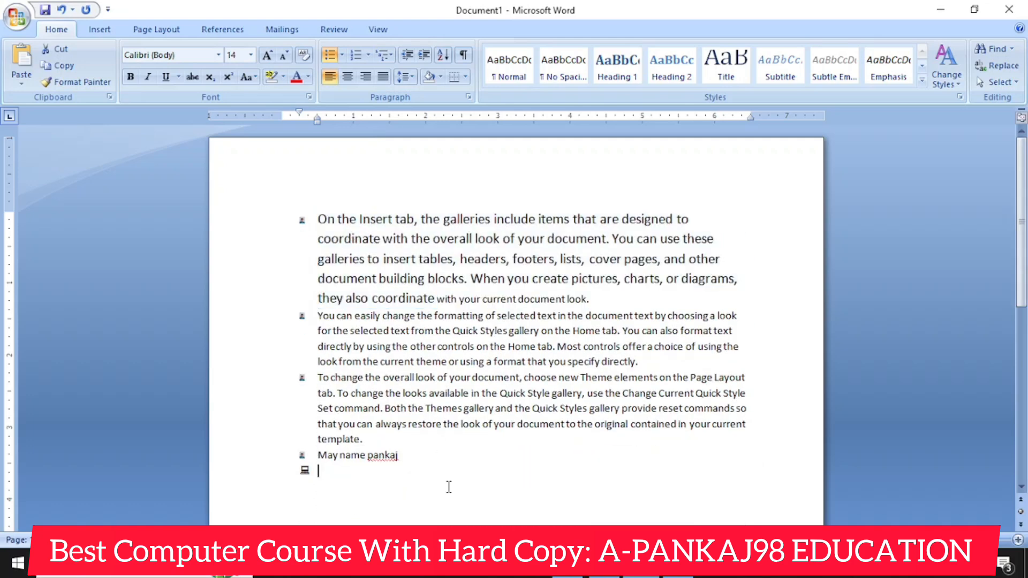
{"action": "key", "text": "ctrl+Home"}
{"action": "left_click", "coordinate": [482, 497], "text": "shift"}
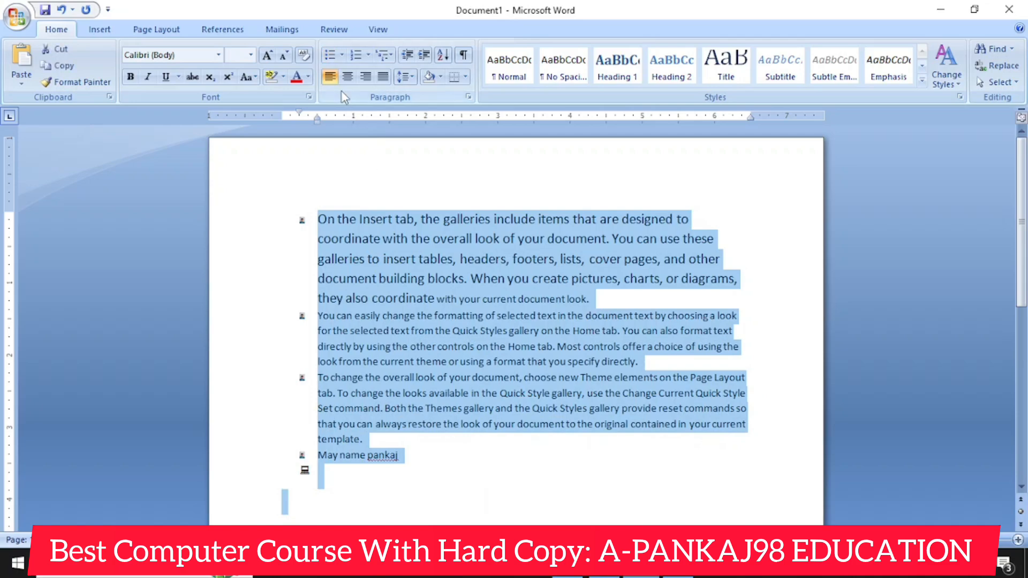
{"action": "left_click", "coordinate": [341, 55]}
{"action": "left_click", "coordinate": [364, 281]}
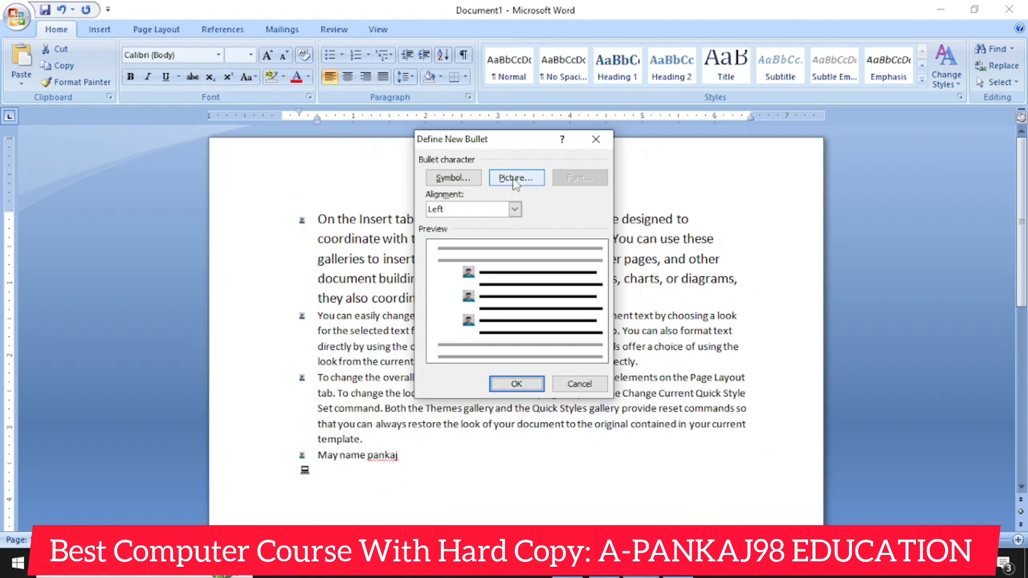
{"action": "left_click", "coordinate": [508, 178]}
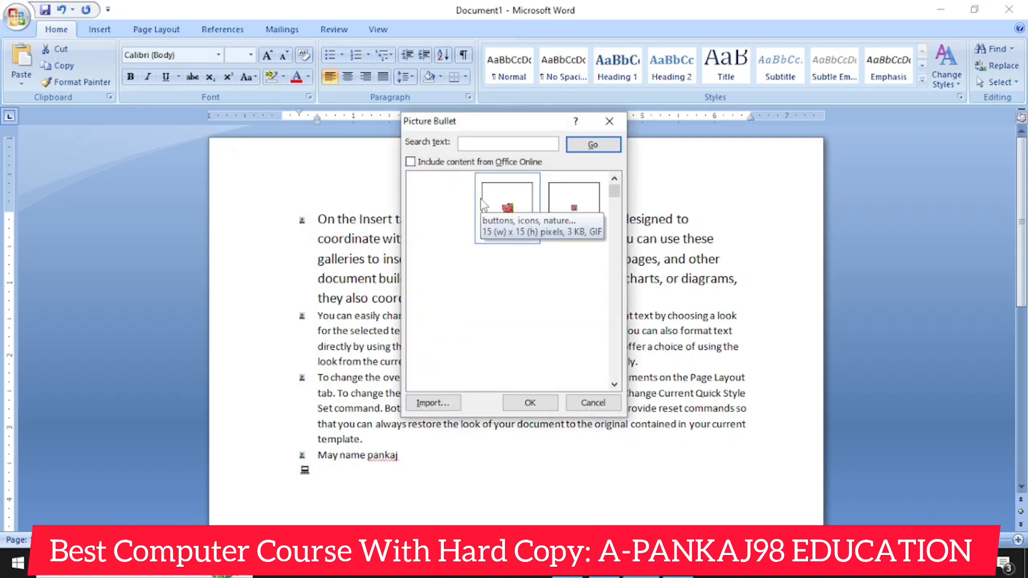
{"action": "left_click", "coordinate": [530, 403]}
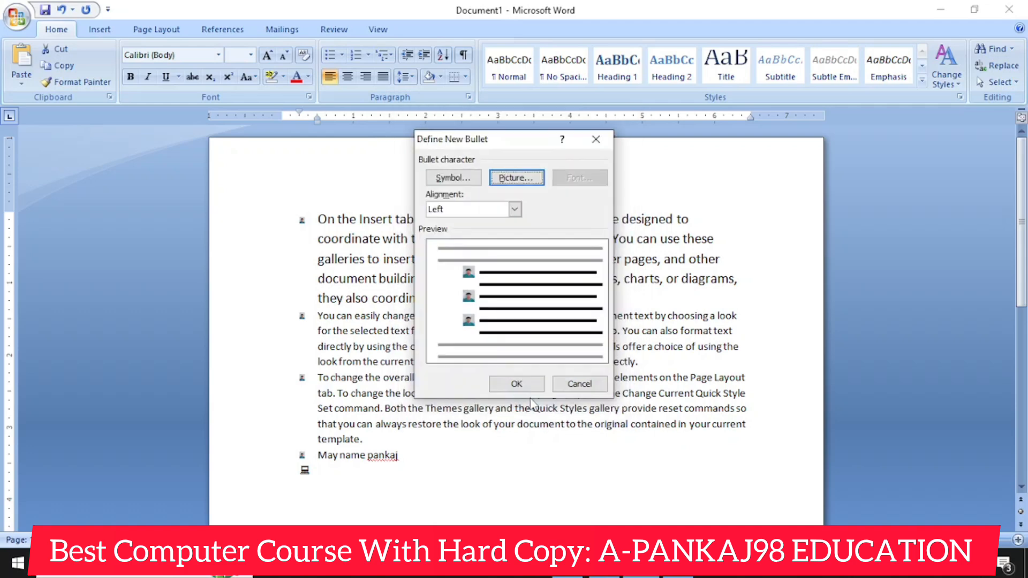
{"action": "left_click", "coordinate": [510, 381]}
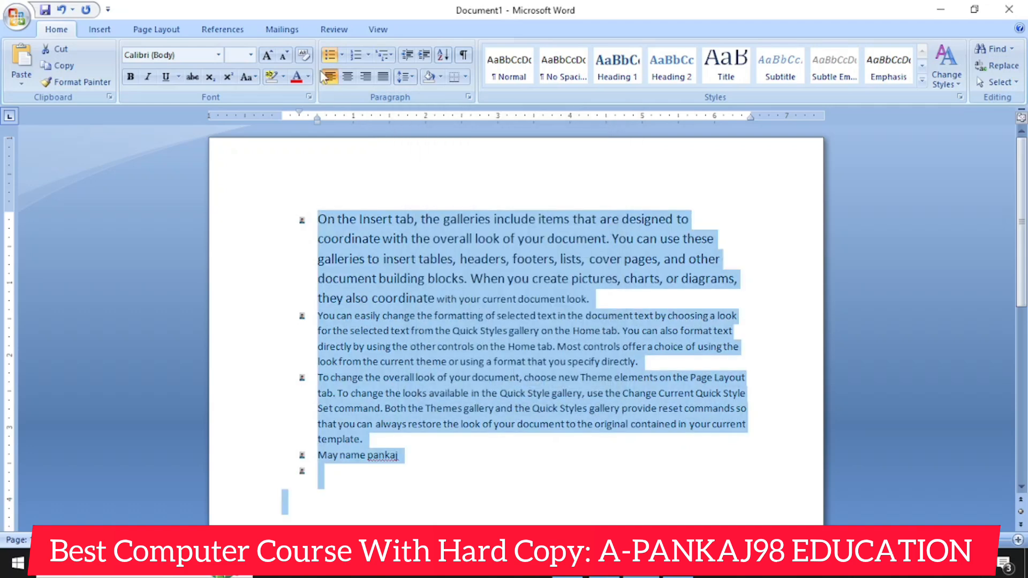
{"action": "left_click", "coordinate": [341, 55]}
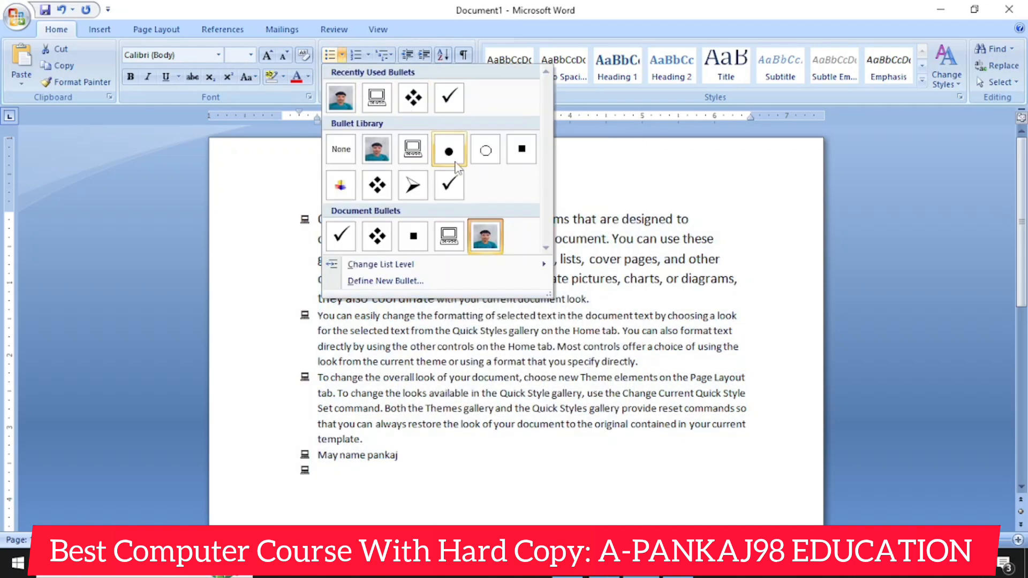
{"action": "left_click", "coordinate": [413, 329]}
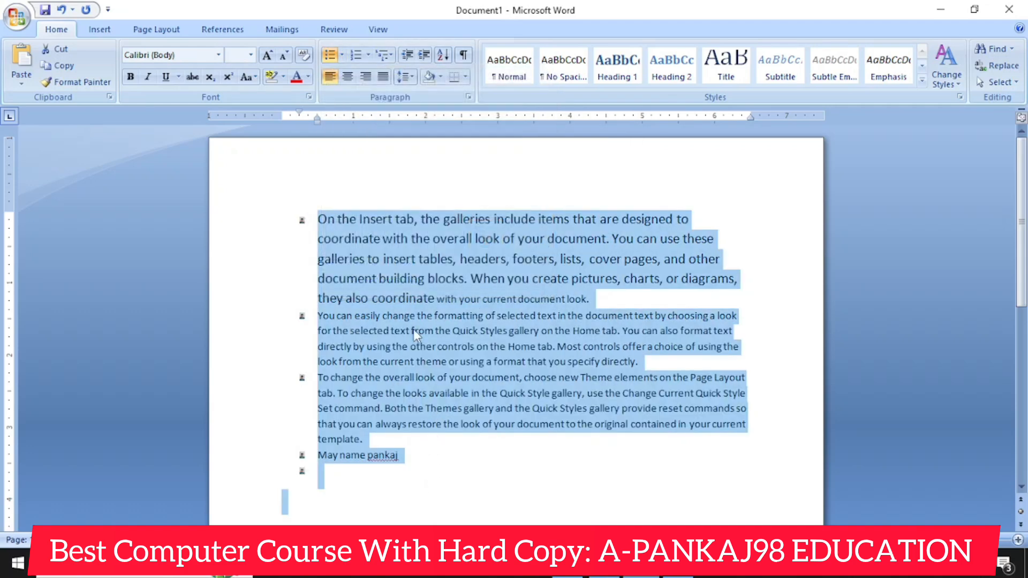
Step: Replace the picture bullets of the whole list with the 1. 2. 3. numbering format
{"action": "left_click", "coordinate": [369, 56]}
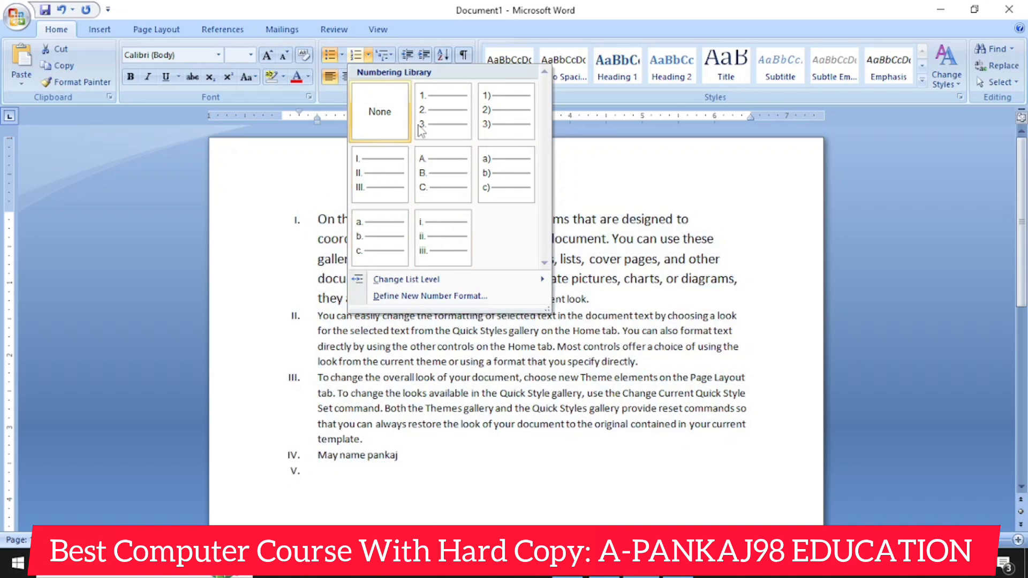
{"action": "left_click", "coordinate": [423, 125]}
{"action": "left_click", "coordinate": [335, 479]}
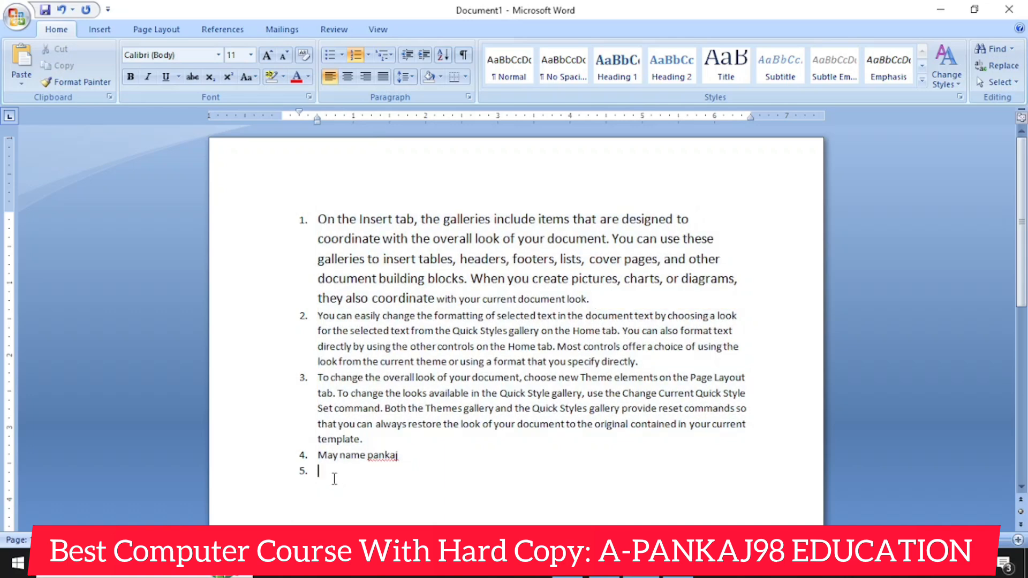
Step: Remove the numbering from the empty fifth list item by setting its number format to None
{"action": "left_click", "coordinate": [402, 457]}
{"action": "key", "text": "Return"}
{"action": "key", "text": "ctrl+z"}
{"action": "left_click", "coordinate": [370, 56]}
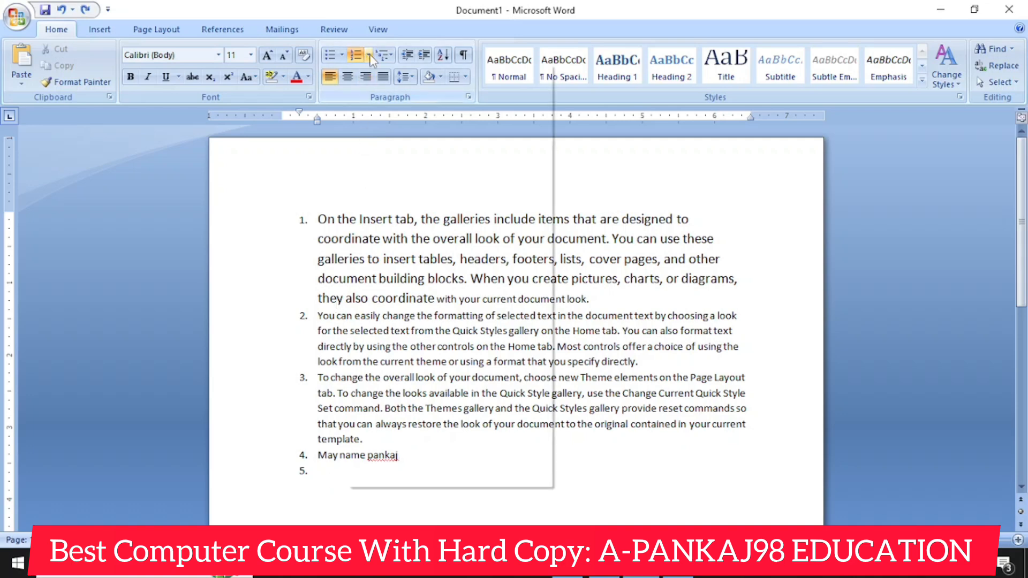
{"action": "left_click", "coordinate": [381, 208]}
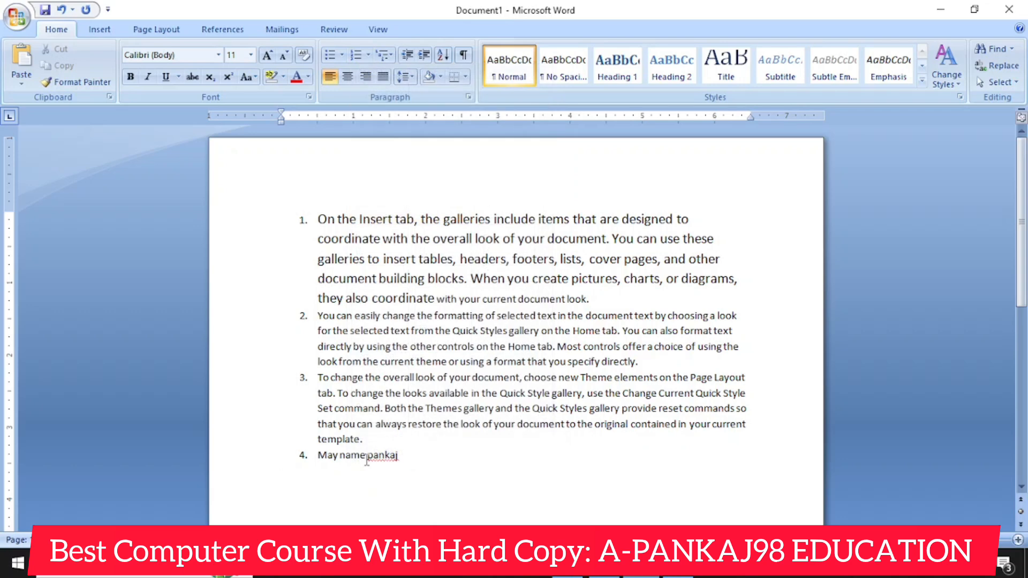
Step: Enter the unnumbered line "gfgfgffgfgfg bfhgf" below the list and start an a) b) c) list on the line after it
{"action": "type", "text": "gfgfgffgfgfg bfhgf"}
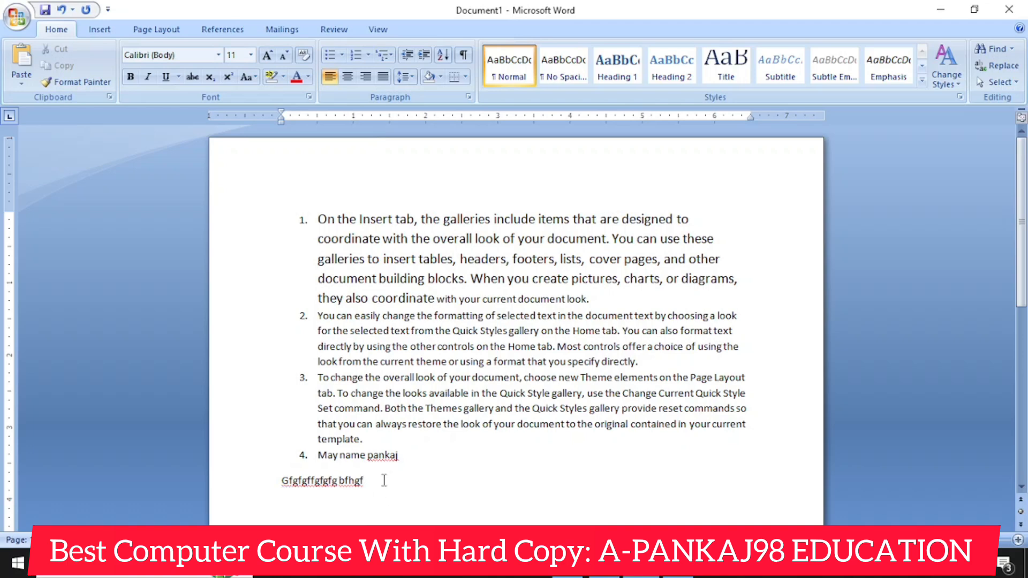
{"action": "key", "text": "Return"}
{"action": "left_click", "coordinate": [368, 56]}
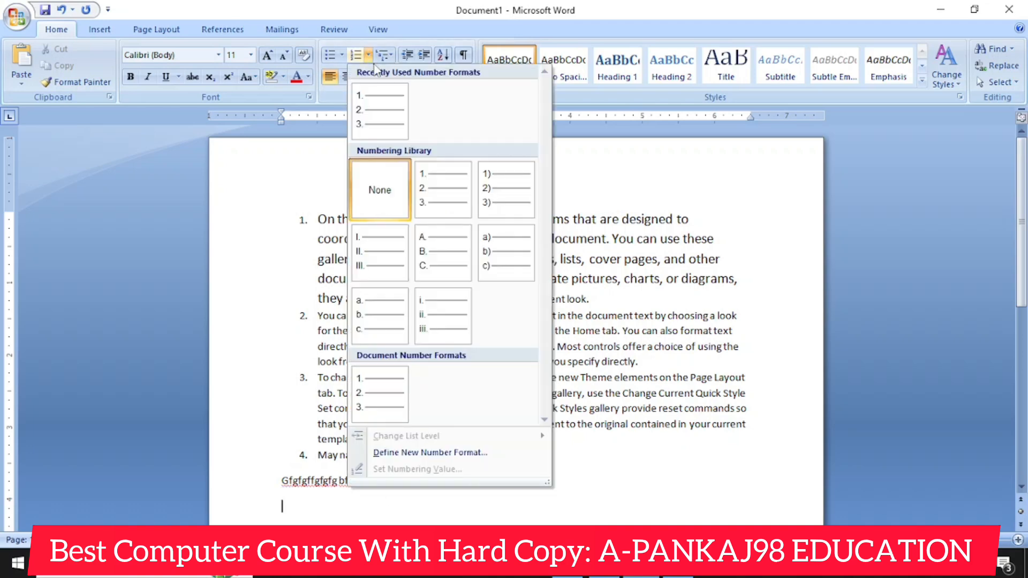
{"action": "left_click", "coordinate": [502, 253]}
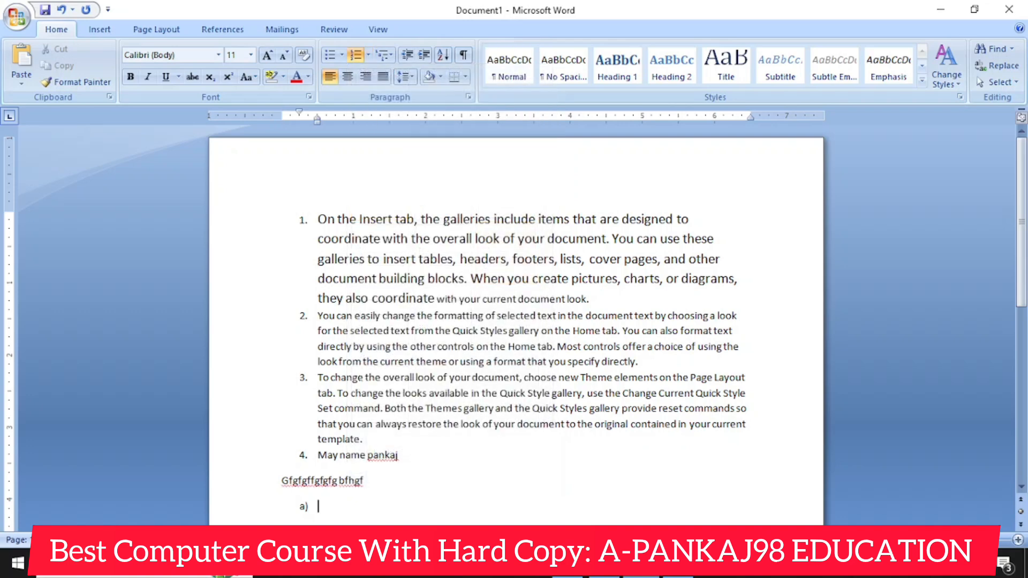
Step: Undo the lettered list, the filler line and the numbering removal, back to the empty numbered fifth item
{"action": "left_click", "coordinate": [282, 481]}
{"action": "double_click", "coordinate": [284, 481]}
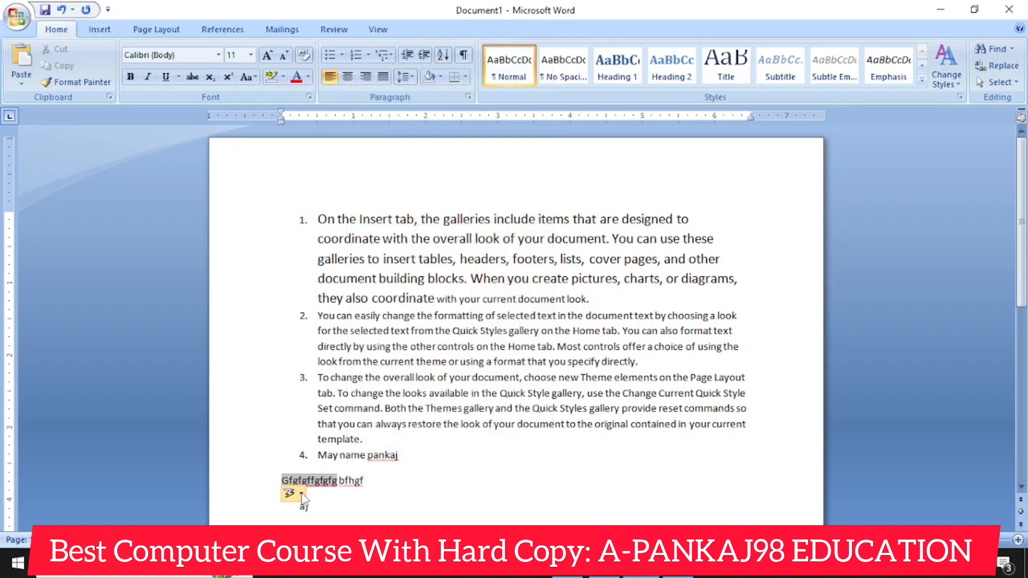
{"action": "left_click", "coordinate": [282, 480]}
{"action": "triple_click", "coordinate": [379, 482]}
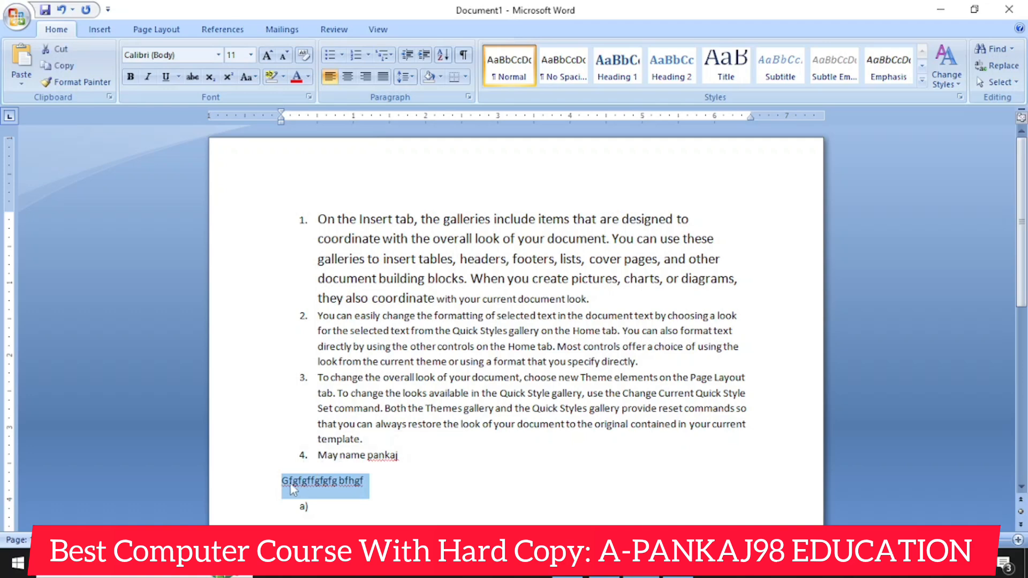
{"action": "left_click", "coordinate": [283, 481]}
{"action": "triple_click", "coordinate": [282, 480]}
{"action": "key", "text": "ctrl+z"}
{"action": "key", "text": "ctrl+z"}
{"action": "key", "text": "ctrl+z"}
{"action": "key", "text": "ctrl+z"}
{"action": "key", "text": "ctrl+z"}
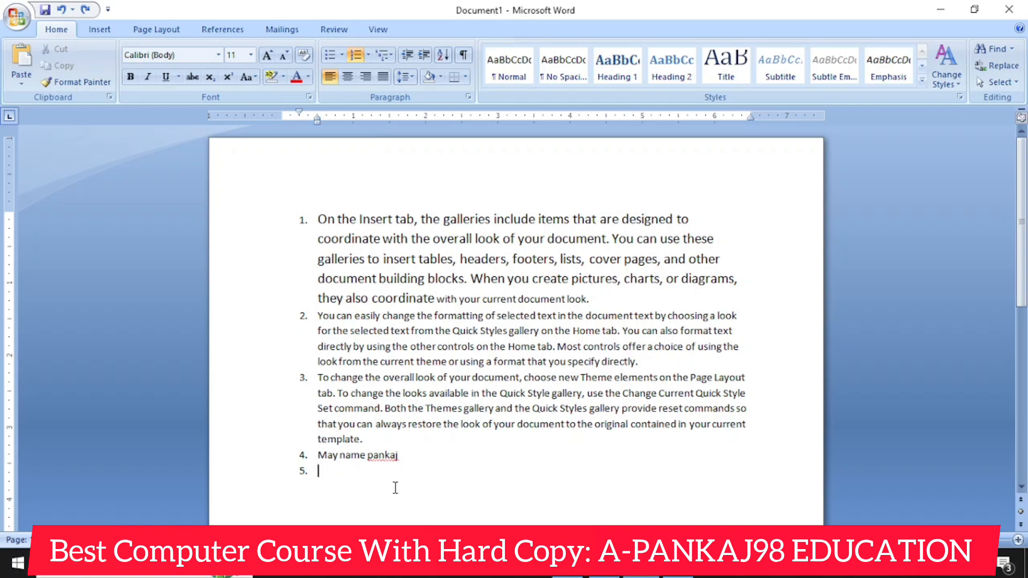
Step: Turn the empty fifth list item into an unnumbered line with the None number format
{"action": "key", "text": "BackSpace"}
{"action": "key", "text": "BackSpace"}
{"action": "key", "text": "Return"}
{"action": "key", "text": "BackSpace"}
{"action": "left_click", "coordinate": [355, 55]}
{"action": "left_click", "coordinate": [369, 54]}
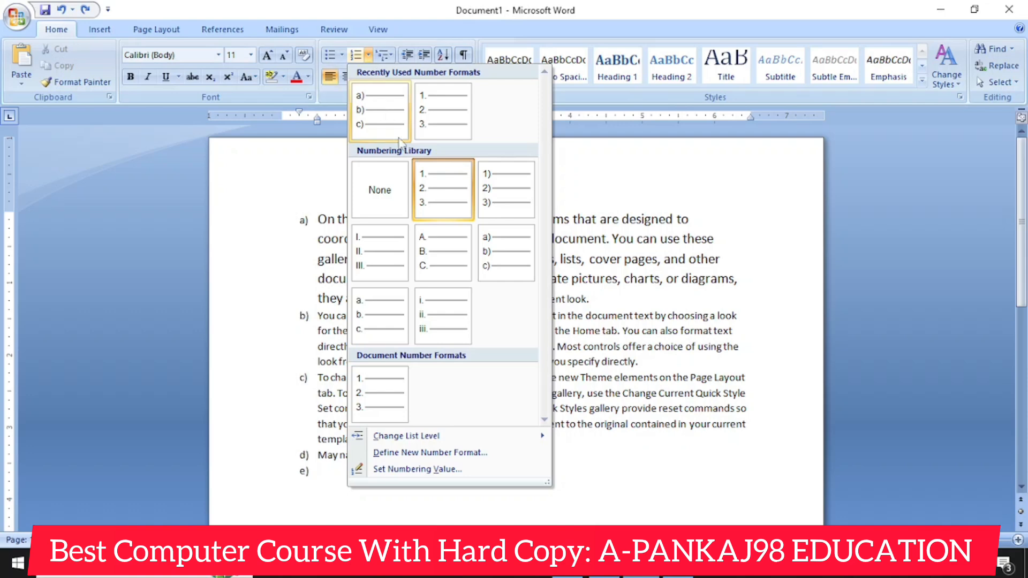
{"action": "left_click", "coordinate": [388, 207]}
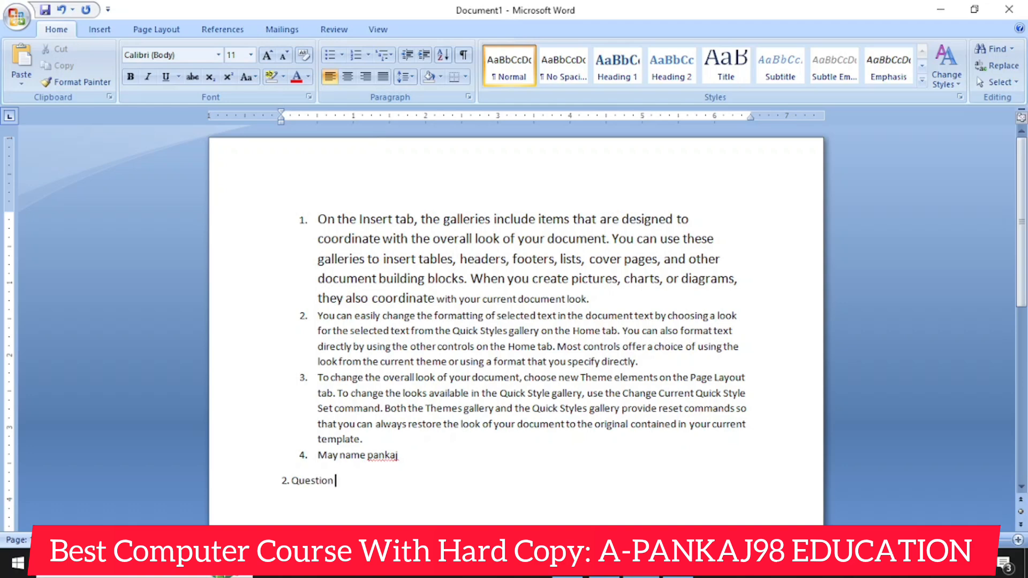
Step: Complete the line "2. Question gsgsgsgsgs" and start a list in the 1) 2) 3) format on the line below it
{"action": "type", "text": "gsgsgsgsgs"}
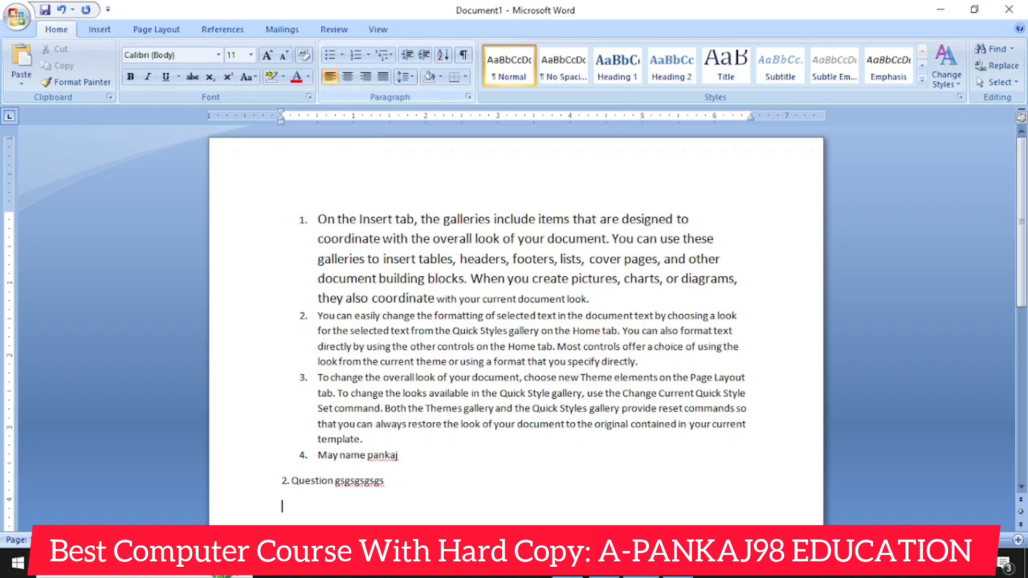
{"action": "left_click", "coordinate": [369, 55]}
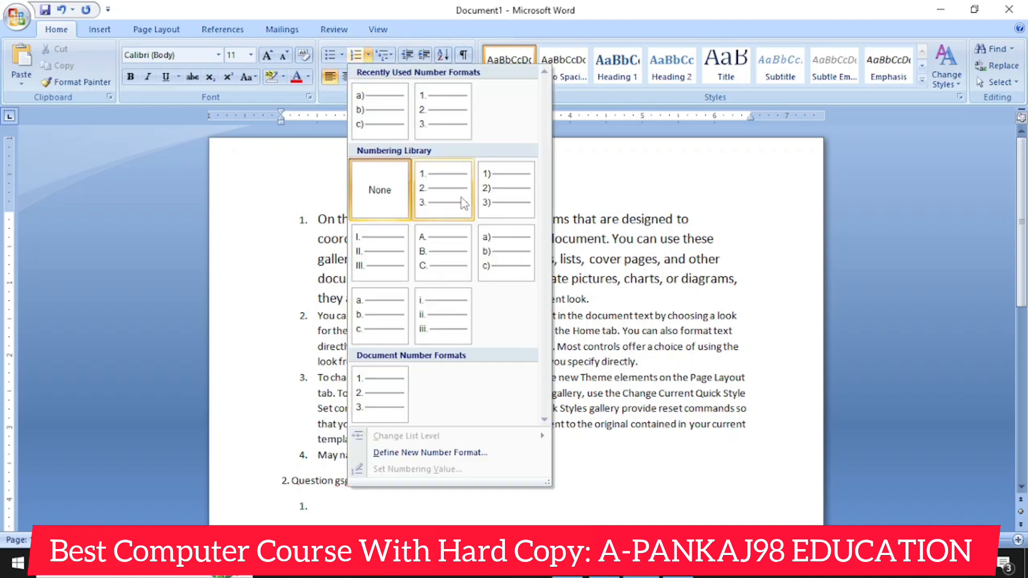
{"action": "left_click", "coordinate": [484, 198]}
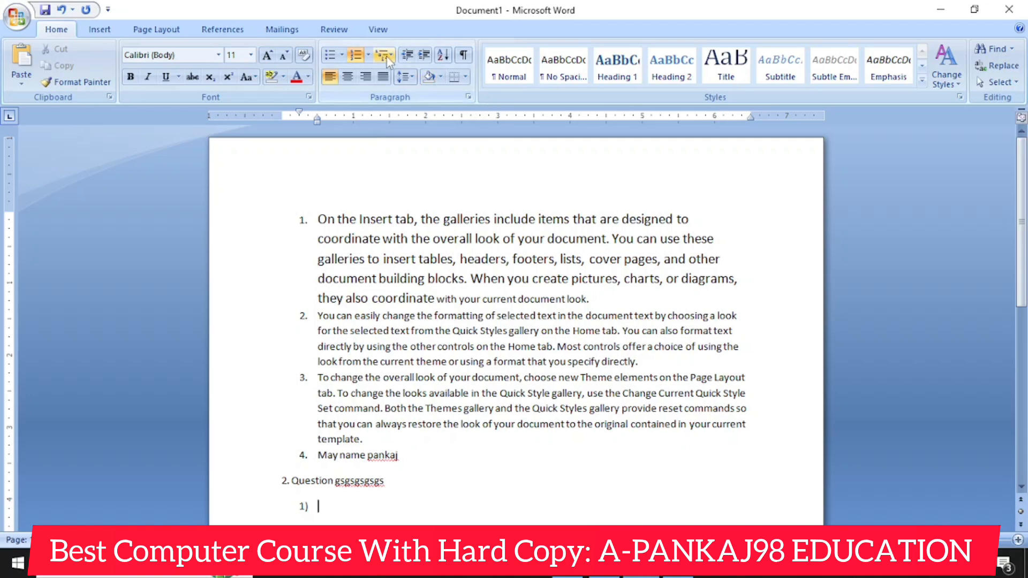
Step: Switch the list below the question line to the a) b) c) format and enter the items Fddfbd, Dbd, Bdb and Db
{"action": "left_click", "coordinate": [368, 56]}
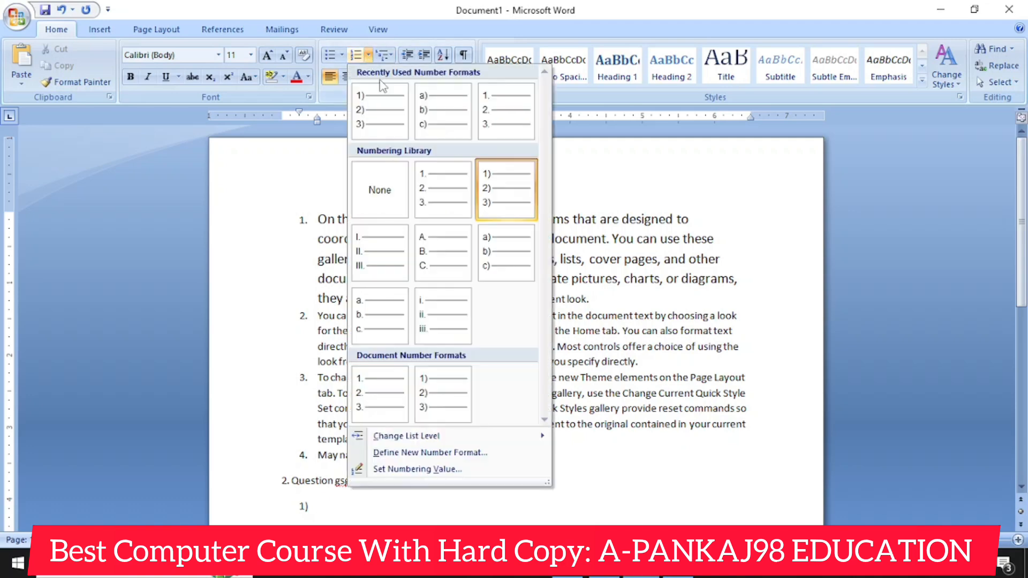
{"action": "left_click", "coordinate": [503, 250]}
{"action": "type", "text": "fddfbd"}
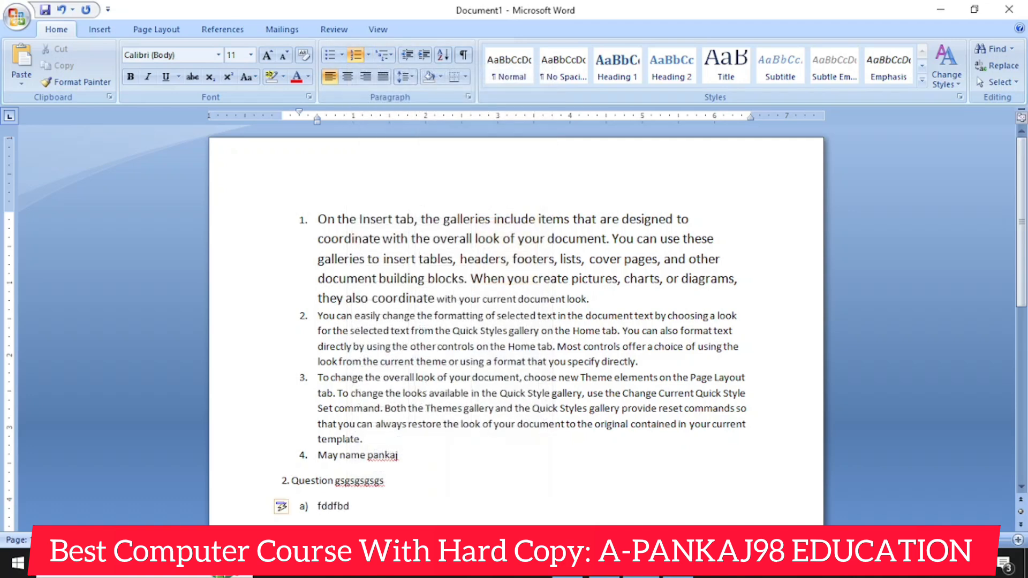
{"action": "key", "text": "Return"}
{"action": "type", "text": "dbd"}
{"action": "key", "text": "Return"}
{"action": "type", "text": "bdb"}
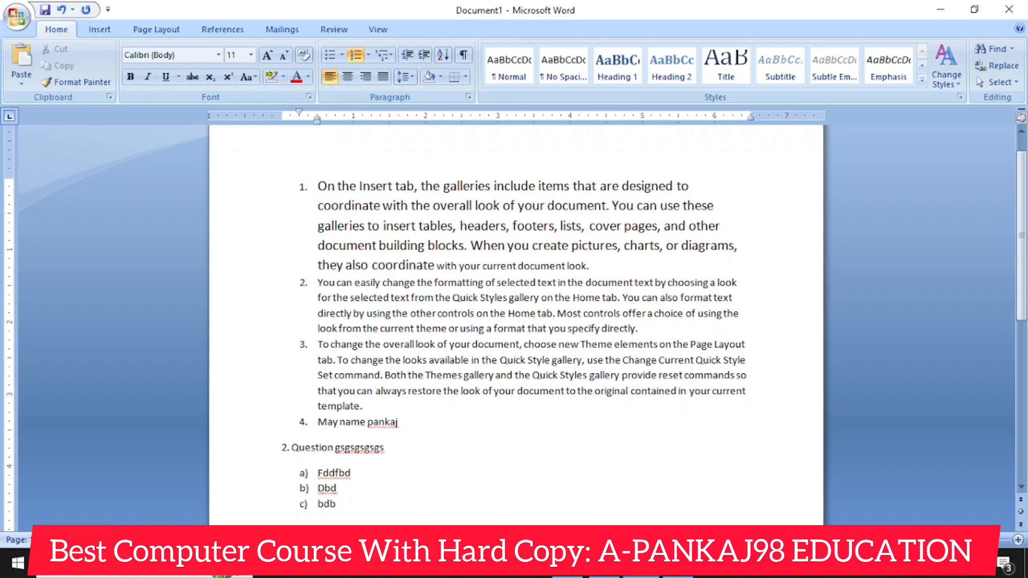
{"action": "key", "text": "Return"}
{"action": "type", "text": "db"}
{"action": "key", "text": "Return"}
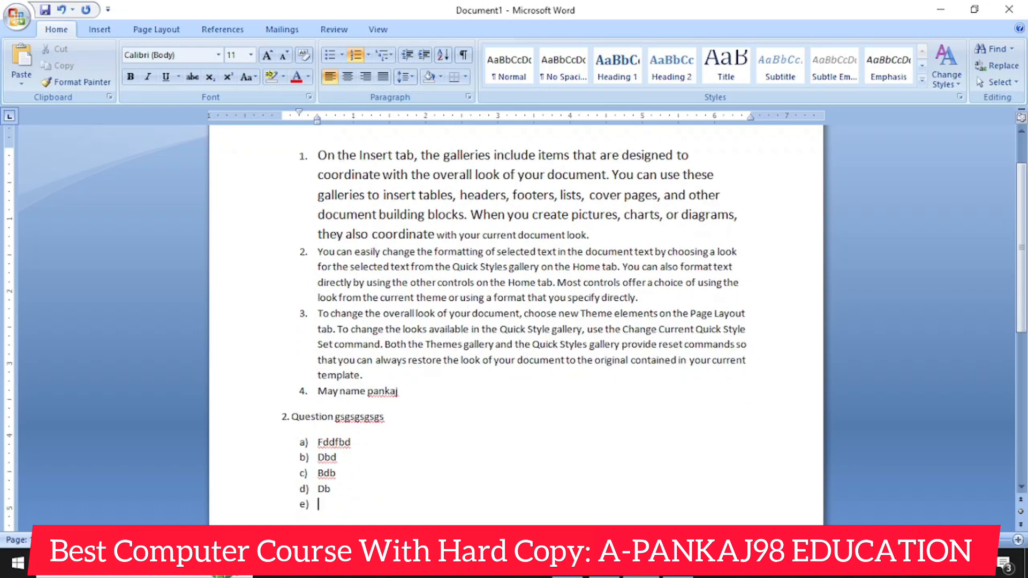
Step: Remove numbering from the empty item e) with the None format and enter the line "dbdbddfbdbdbdbd"
{"action": "left_click", "coordinate": [368, 55]}
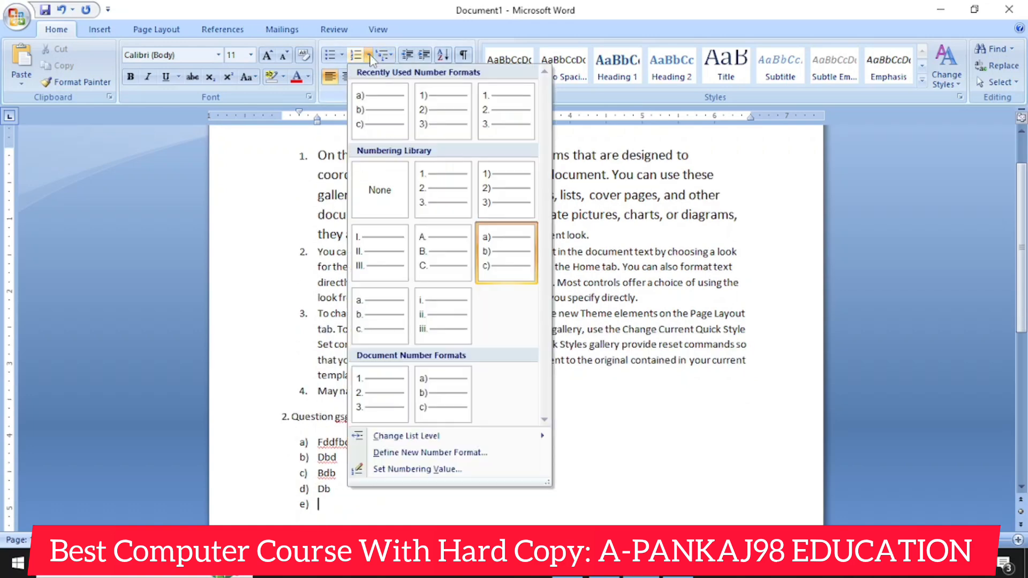
{"action": "left_click", "coordinate": [379, 185]}
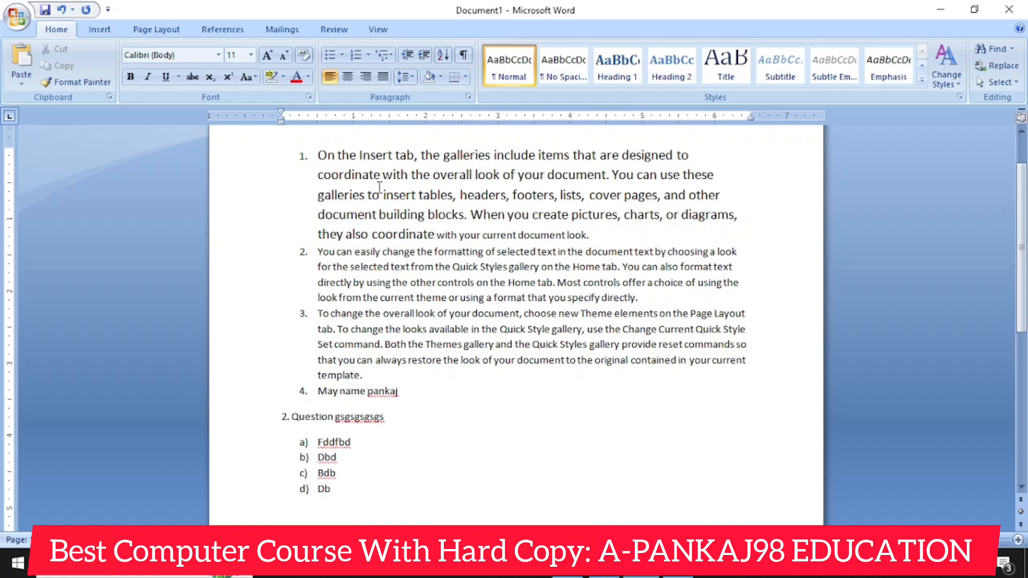
{"action": "type", "text": "dbdbddfbdbdbdbd"}
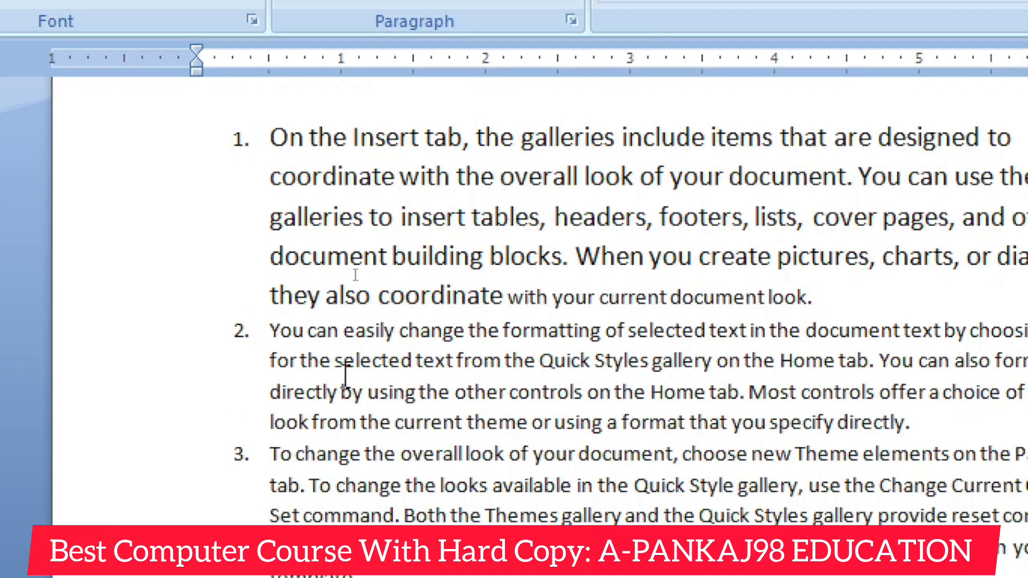
{"action": "scroll", "coordinate": [361, 225], "scroll_direction": "down", "scroll_amount": 4}
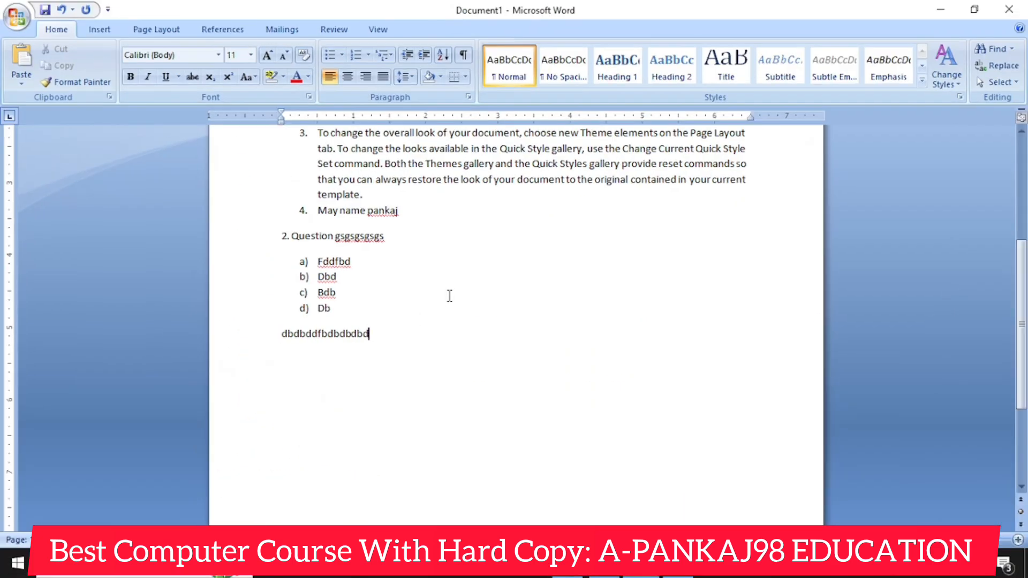
Step: Open the Define New Number Format settings for the filler line and close them without changes
{"action": "left_click", "coordinate": [369, 55]}
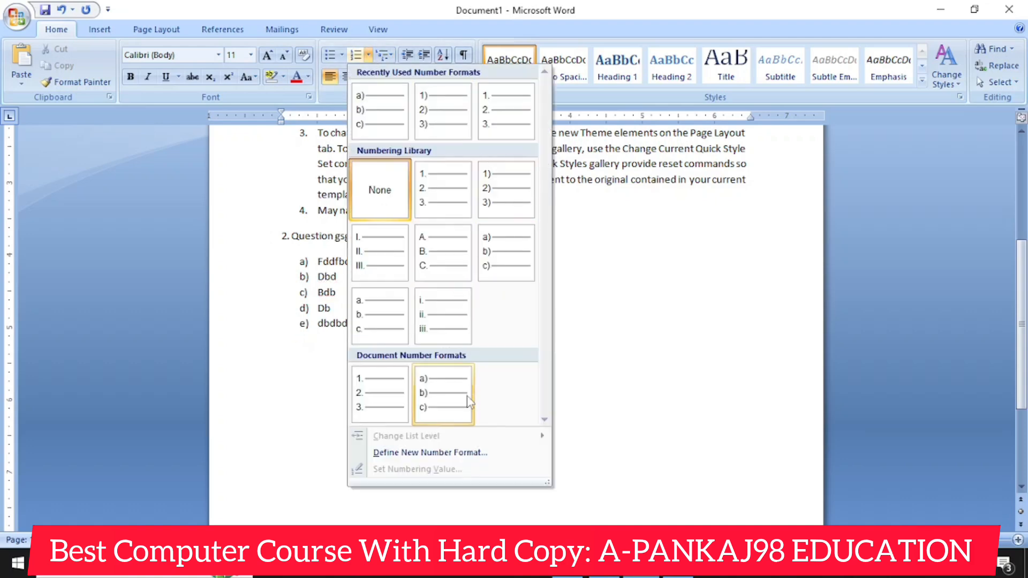
{"action": "left_click", "coordinate": [481, 454]}
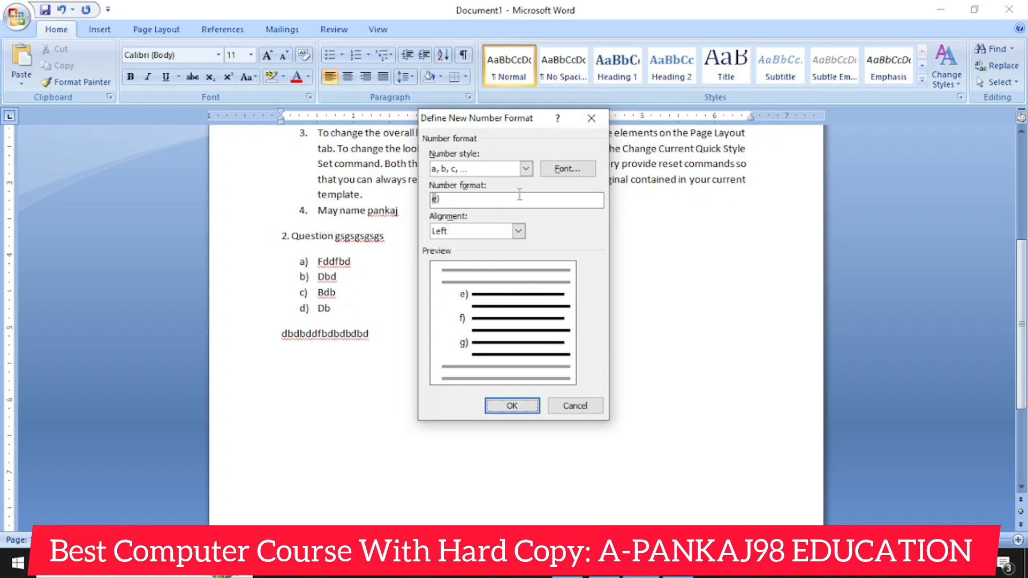
{"action": "left_click", "coordinate": [592, 118]}
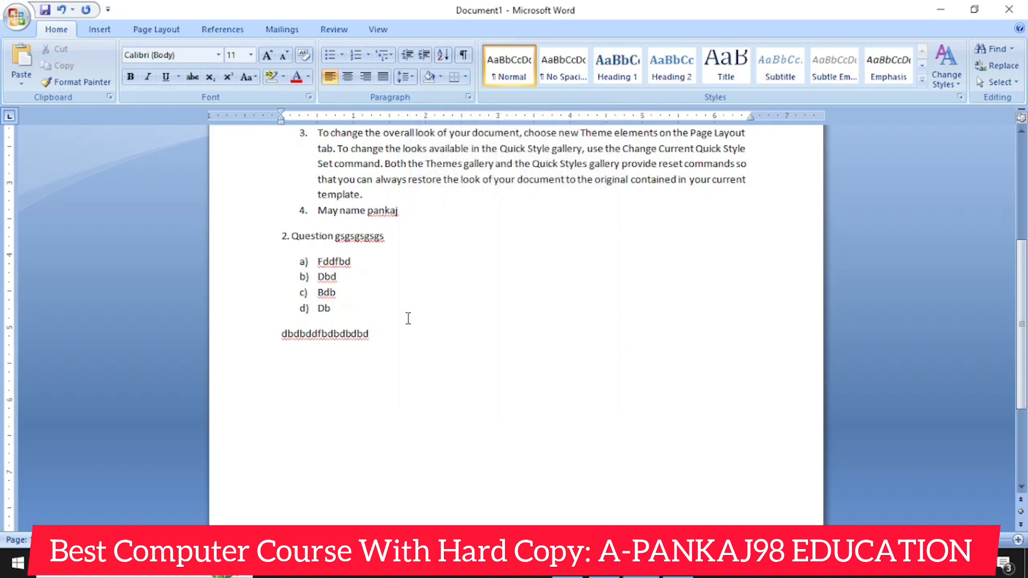
{"action": "scroll", "coordinate": [399, 327], "scroll_direction": "up", "scroll_amount": 2}
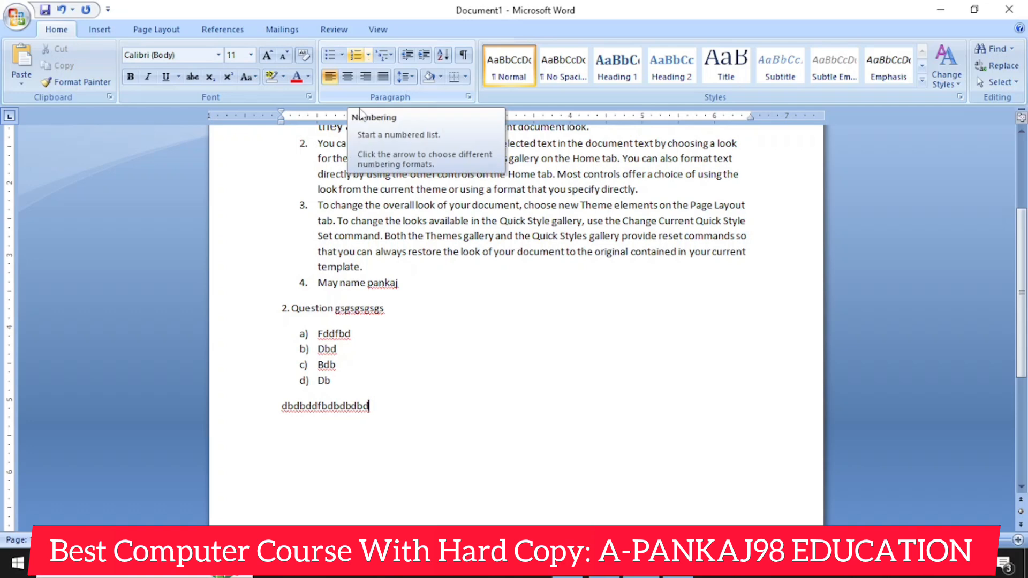
Step: Apply the 1) a) i) multilevel list to the whole document, and replace it with the 1 Heading 1, 1.1 Heading 2 list
{"action": "scroll", "coordinate": [347, 261], "scroll_direction": "up", "scroll_amount": 3}
{"action": "key", "text": "ctrl+a"}
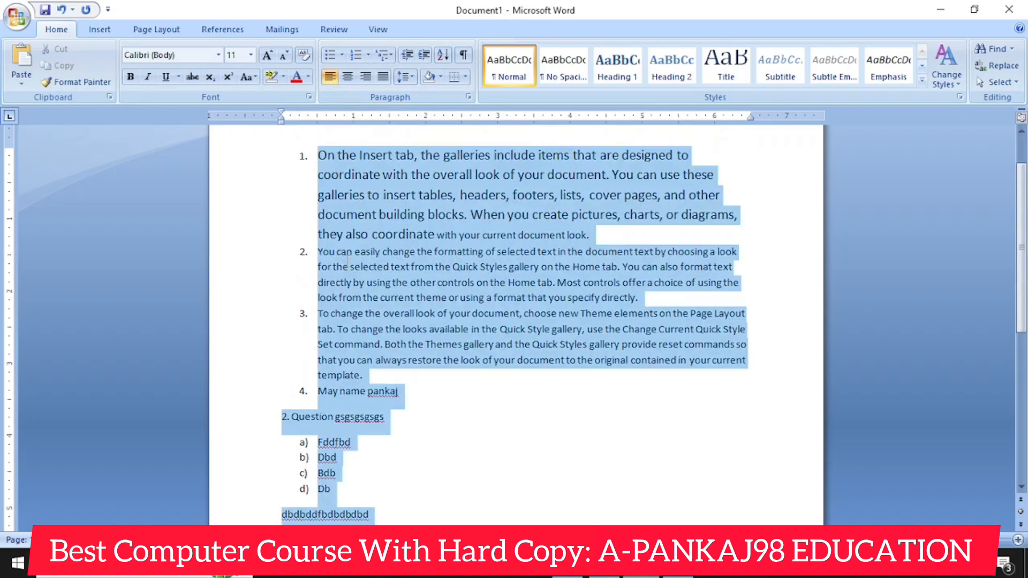
{"action": "left_click", "coordinate": [383, 54]}
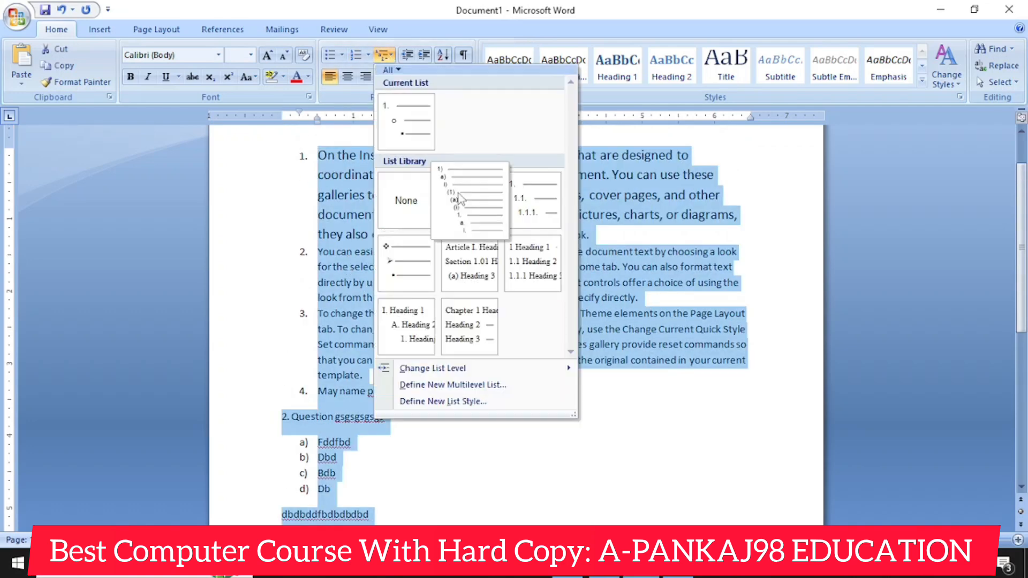
{"action": "left_click", "coordinate": [459, 194]}
{"action": "left_click", "coordinate": [384, 54]}
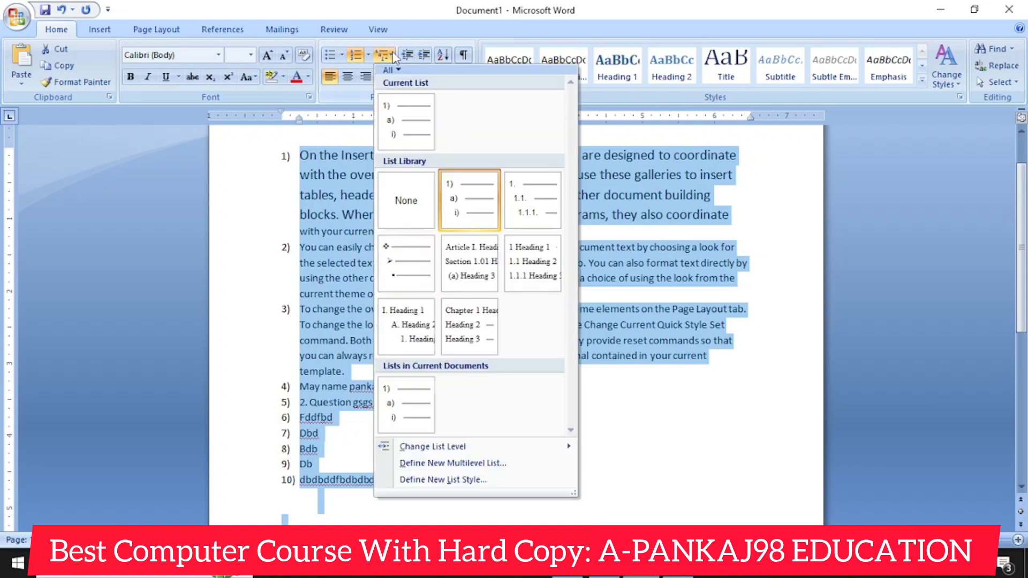
{"action": "left_click", "coordinate": [539, 265]}
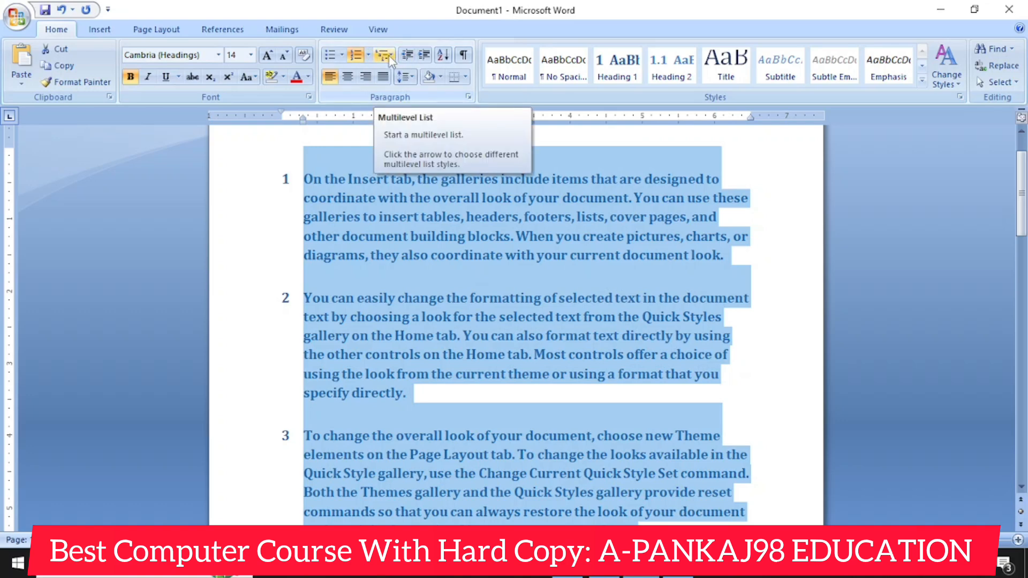
{"action": "left_click", "coordinate": [774, 394]}
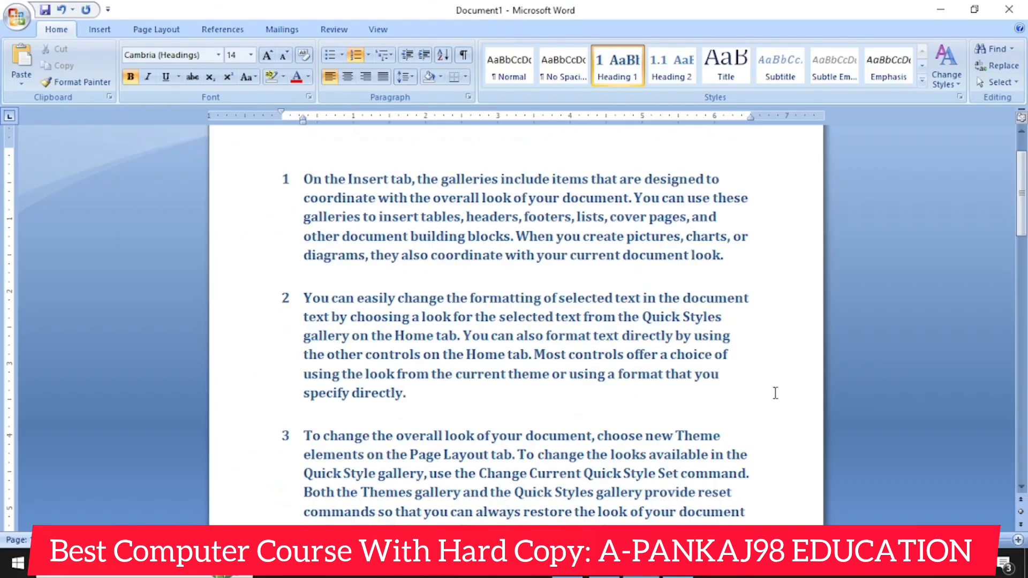
Step: Undo the multilevel lists, the filler line and the numbering removal, back to the empty item e)
{"action": "key", "text": "ctrl+z"}
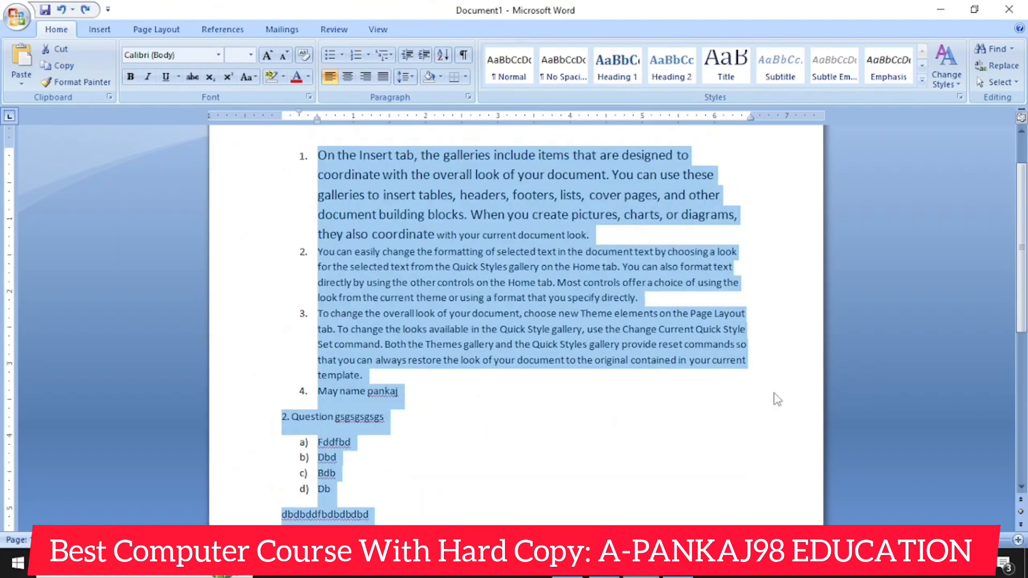
{"action": "key", "text": "ctrl+z"}
{"action": "key", "text": "ctrl+z"}
{"action": "key", "text": "ctrl+z"}
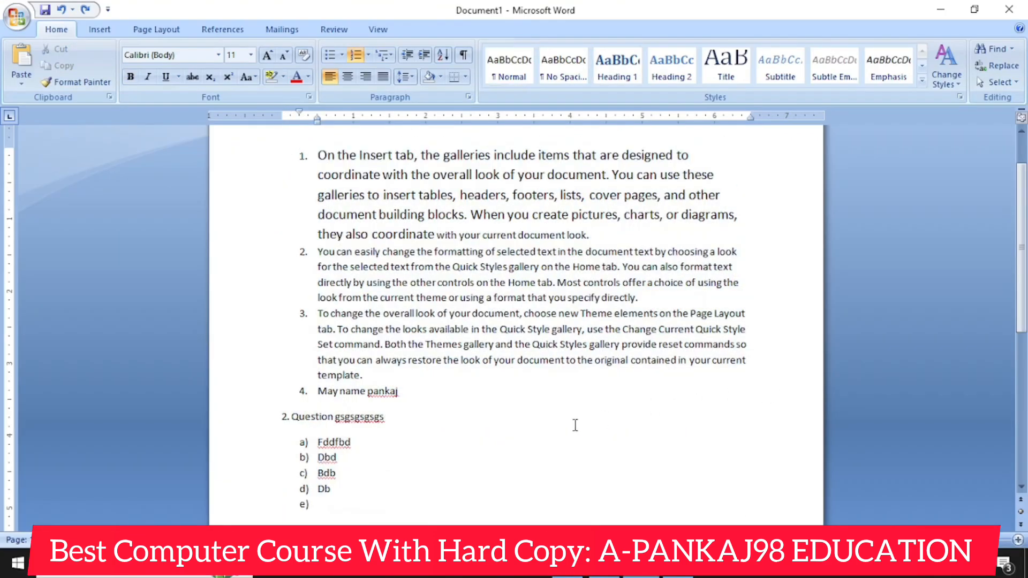
Step: Decrease the indent of the whole document by one level and increase it again by several levels
{"action": "key", "text": "ctrl+a"}
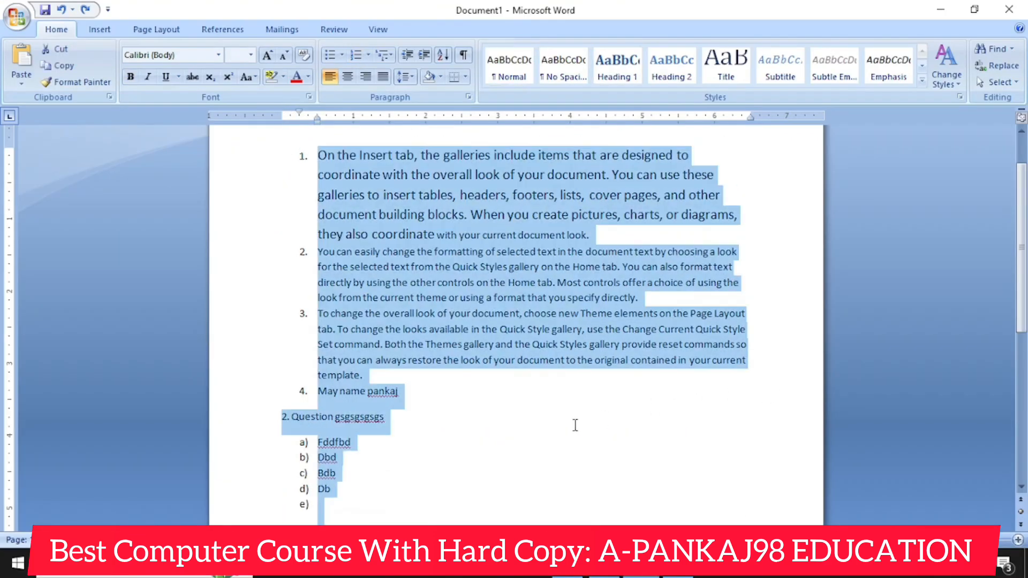
{"action": "left_click", "coordinate": [409, 55]}
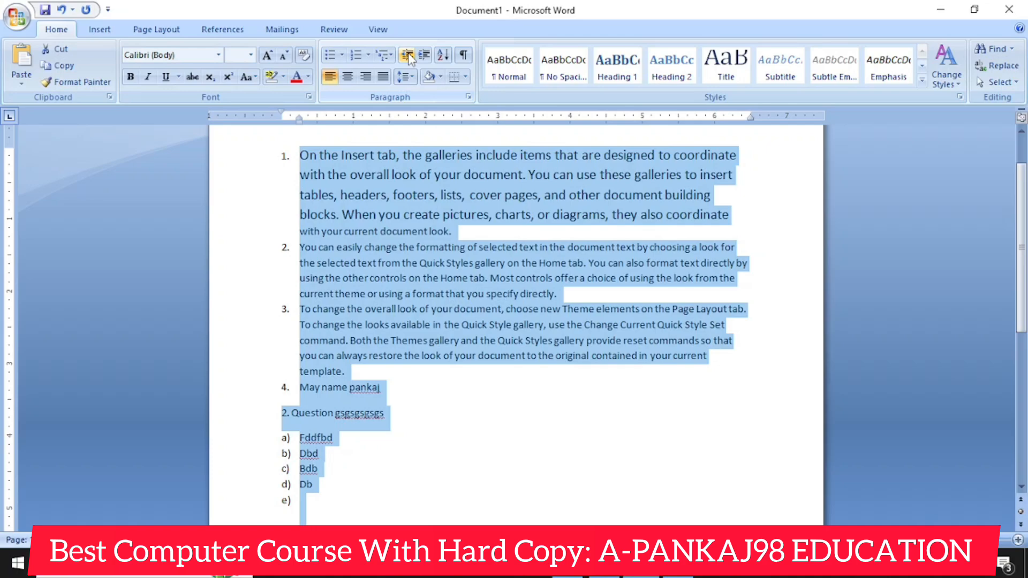
{"action": "left_click", "coordinate": [426, 56]}
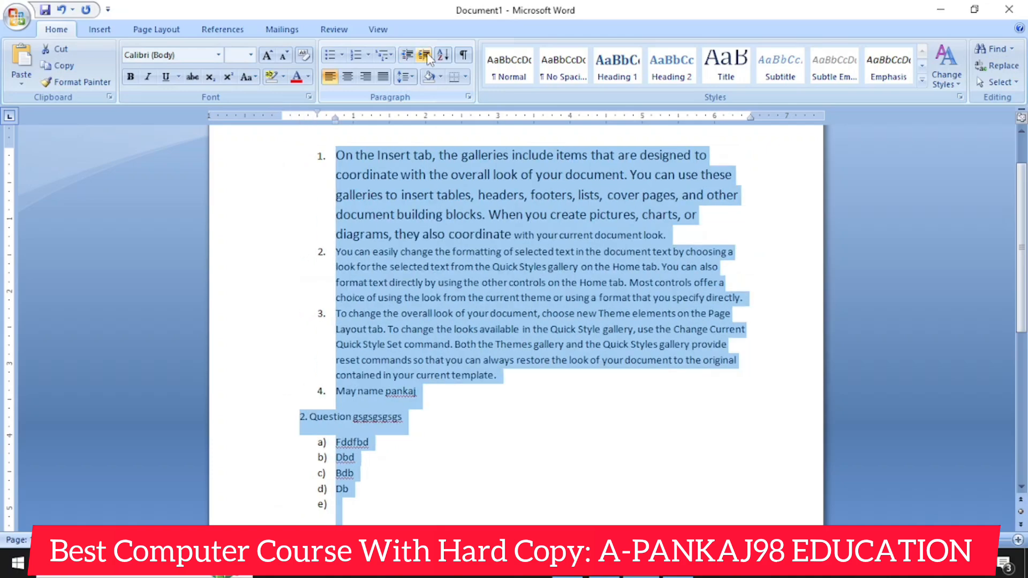
{"action": "left_click", "coordinate": [426, 55]}
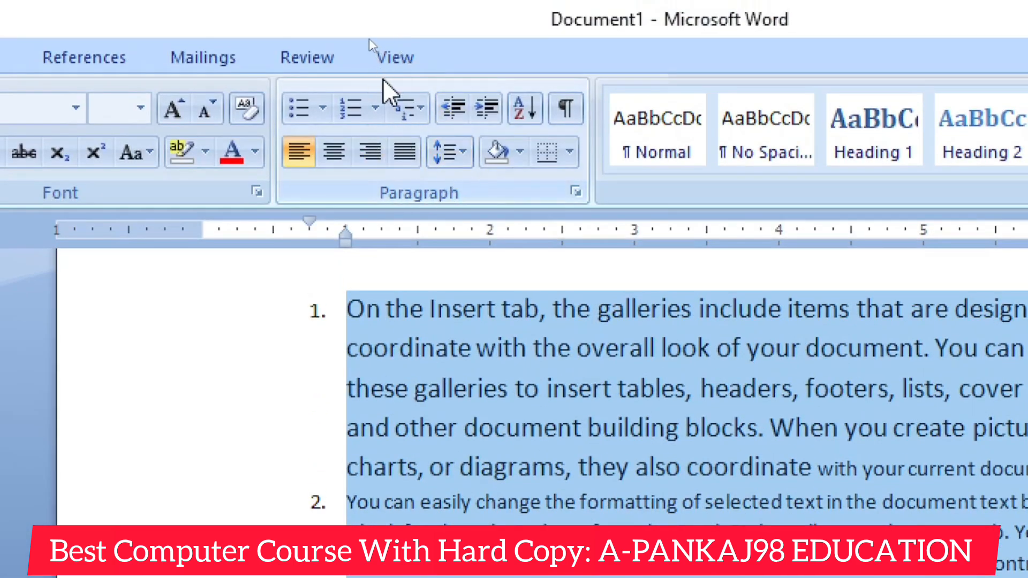
{"action": "left_click", "coordinate": [497, 109]}
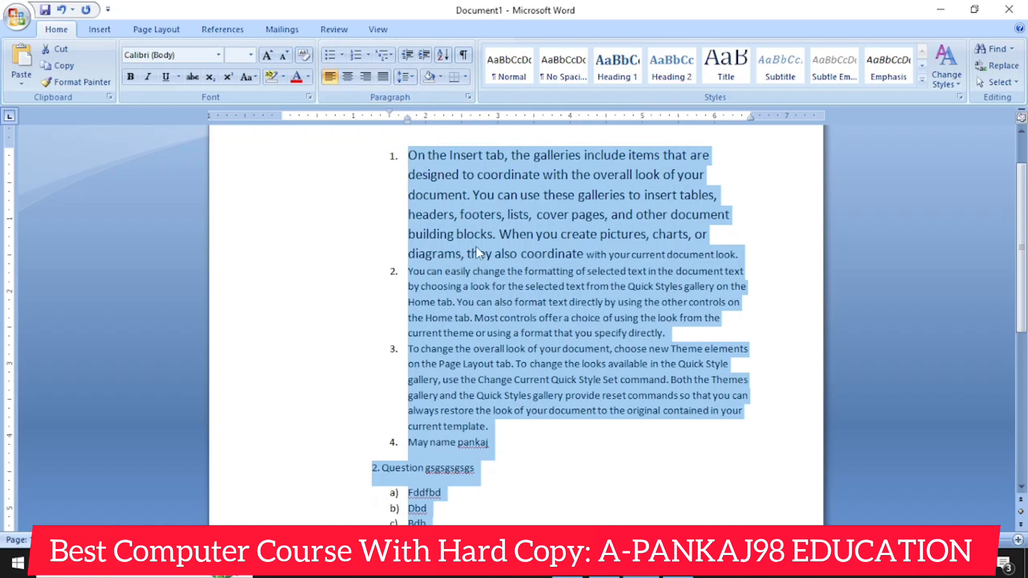
{"action": "scroll", "coordinate": [477, 247], "scroll_direction": "down", "scroll_amount": 3}
{"action": "scroll", "coordinate": [428, 348], "scroll_direction": "up", "scroll_amount": 5}
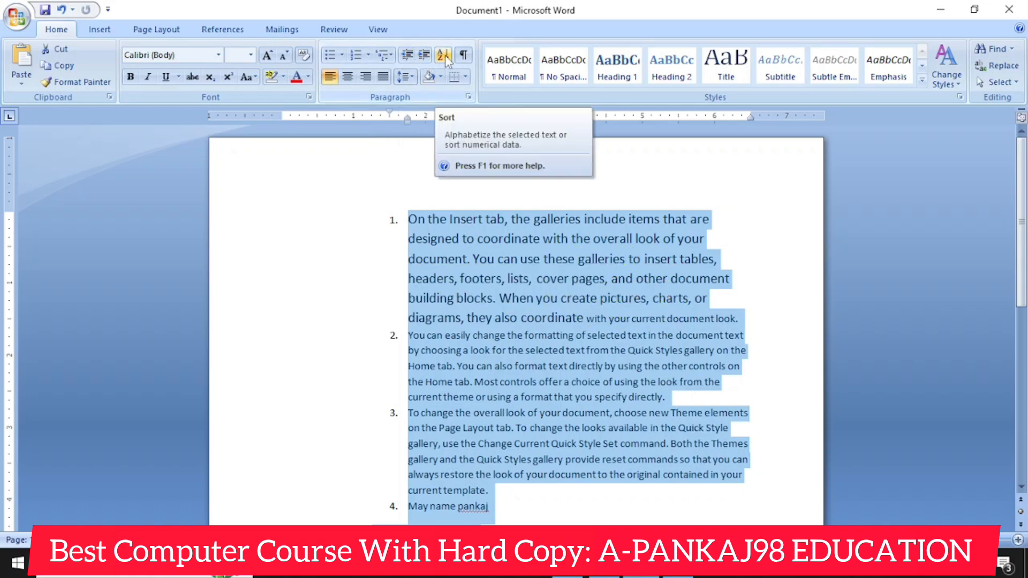
Step: Keep the selected text left-aligned and decrease its indent until it is back at the left margin
{"action": "left_click", "coordinate": [330, 79]}
{"action": "left_click", "coordinate": [330, 79]}
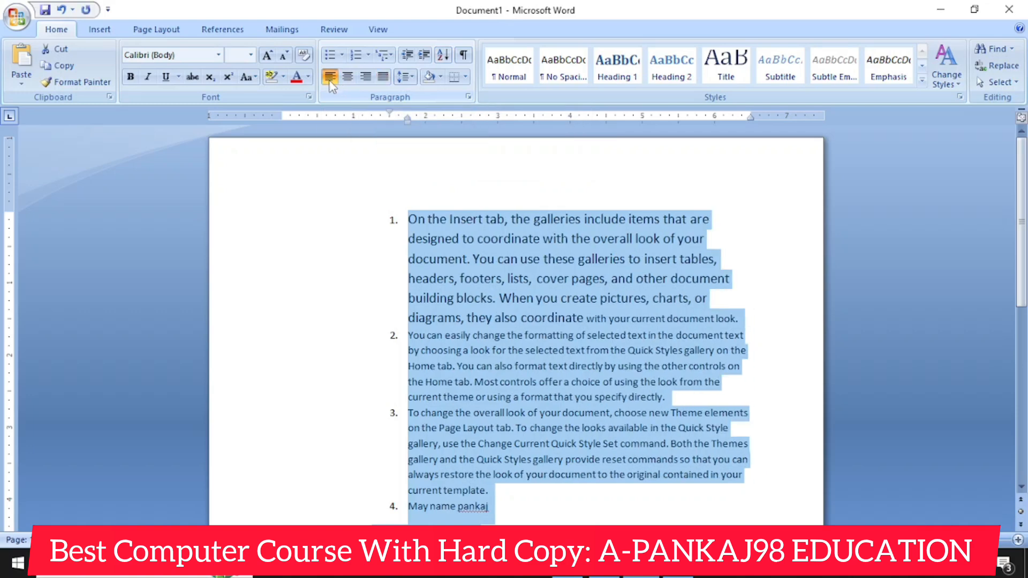
{"action": "left_click", "coordinate": [404, 58]}
{"action": "left_click", "coordinate": [404, 58]}
{"action": "left_click", "coordinate": [404, 58]}
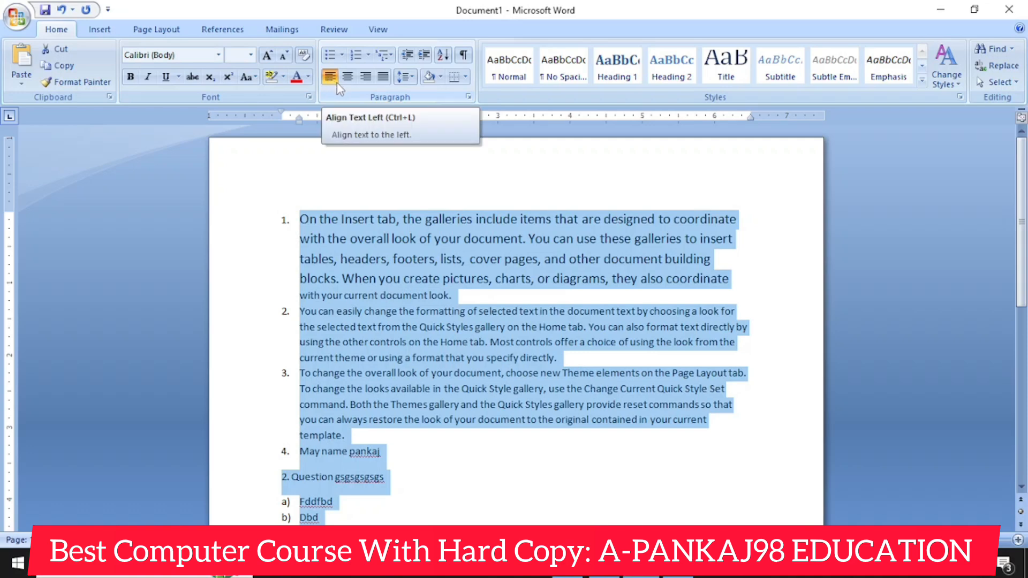
Step: Try right and centre alignment on the whole document, return it to left alignment and clear the selection
{"action": "left_click", "coordinate": [366, 77]}
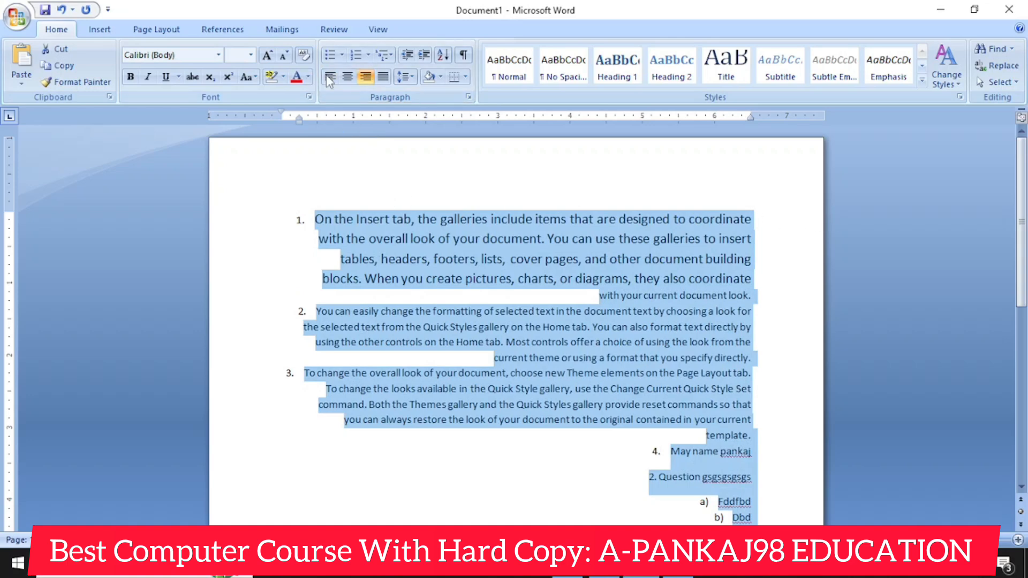
{"action": "left_click", "coordinate": [346, 79]}
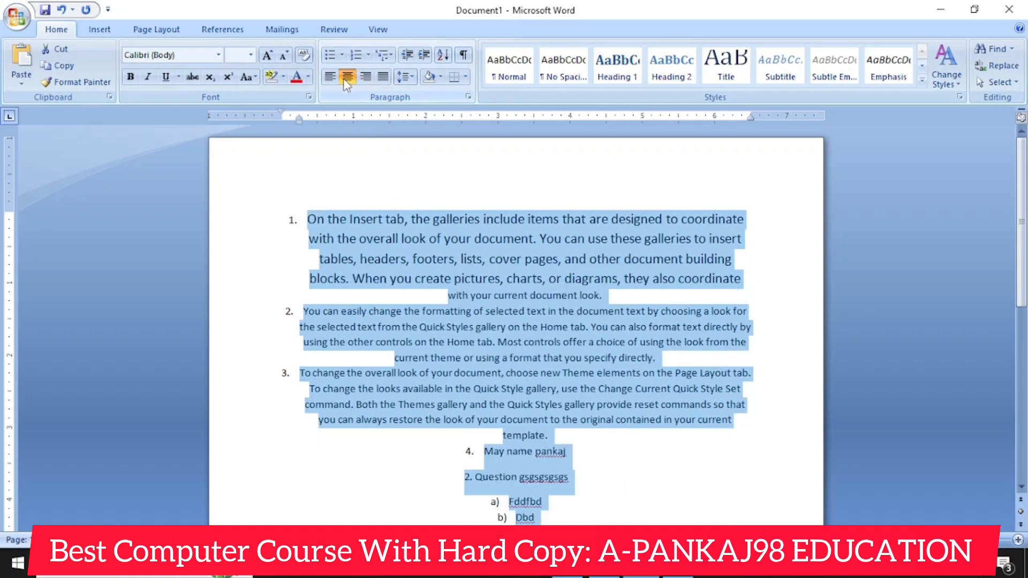
{"action": "left_click", "coordinate": [330, 78]}
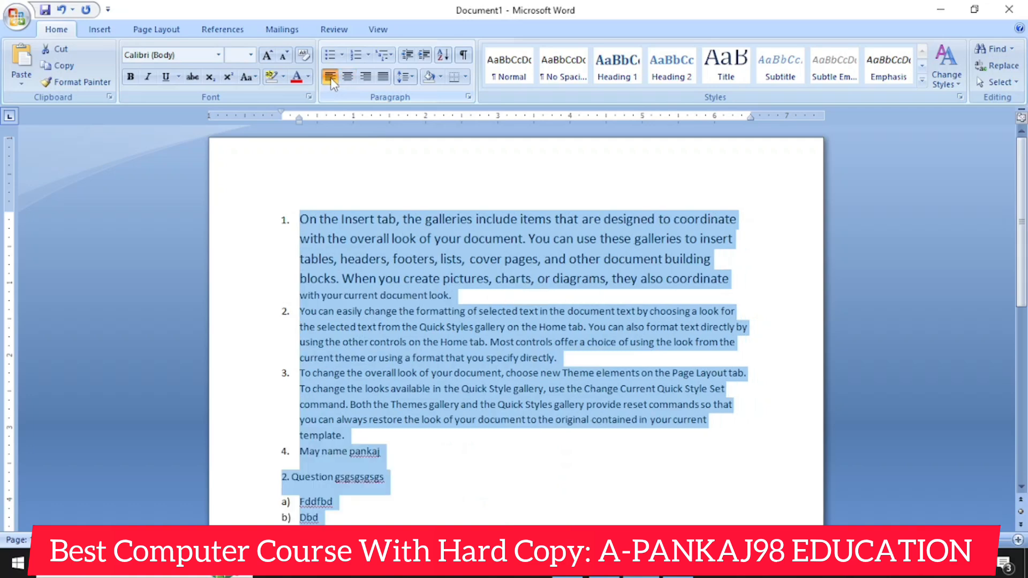
{"action": "left_click", "coordinate": [425, 471]}
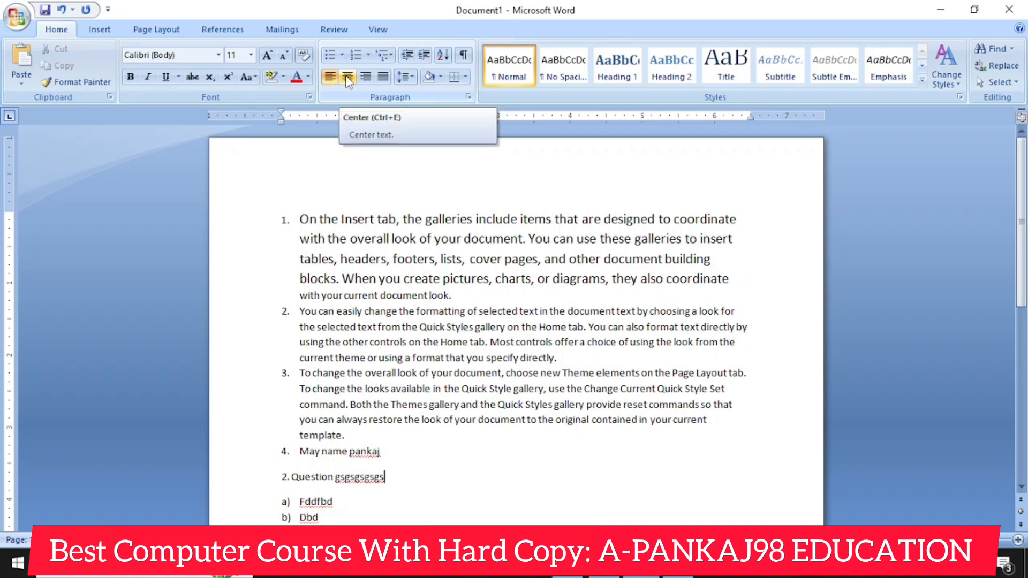
Step: Set the line spacing of the first three numbered paragraphs to 1.0 and change it to 2.0
{"action": "left_click_drag", "start_coordinate": [299, 220], "coordinate": [413, 435]}
{"action": "left_click", "coordinate": [404, 77]}
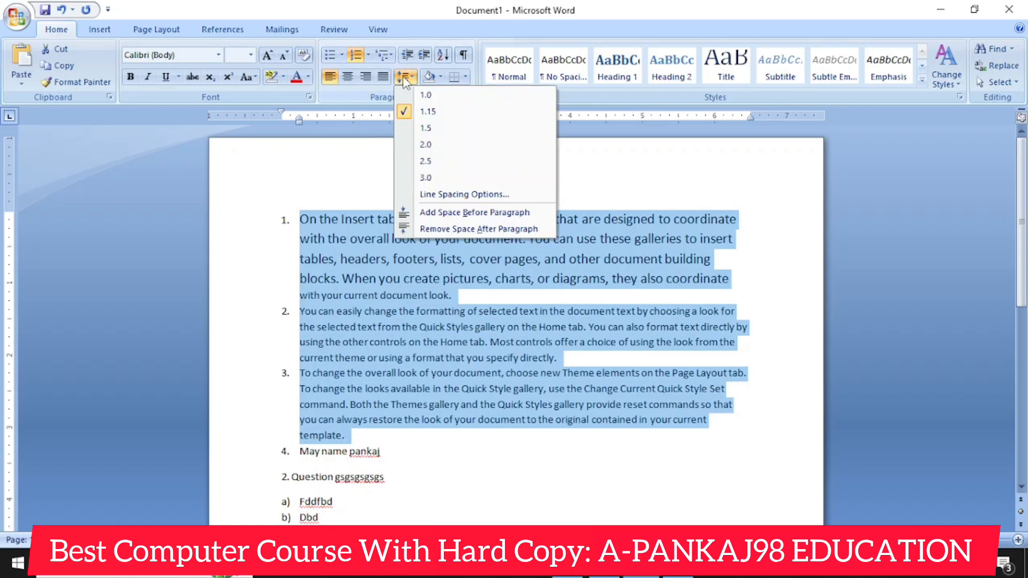
{"action": "left_click", "coordinate": [425, 97]}
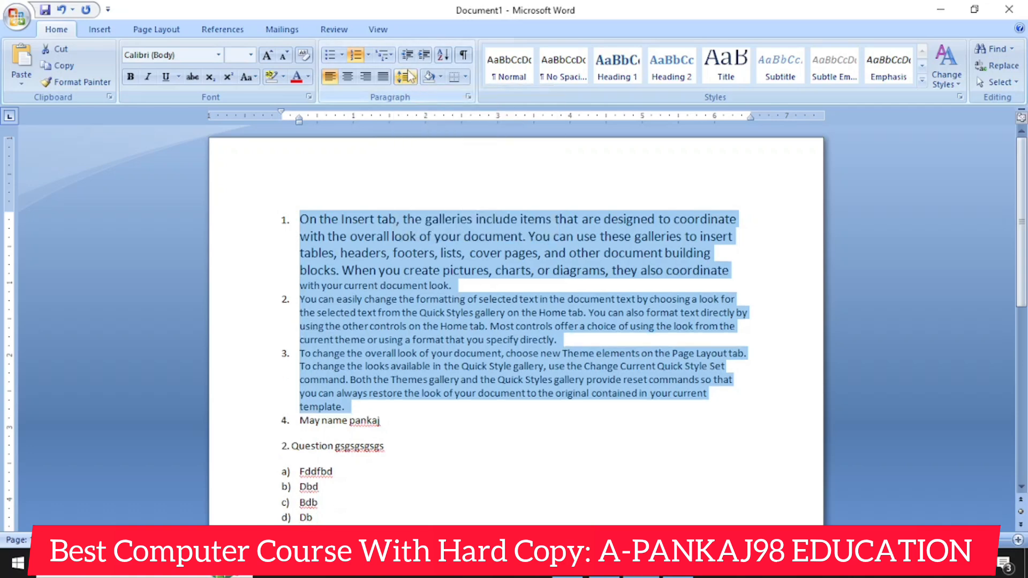
{"action": "left_click", "coordinate": [408, 78]}
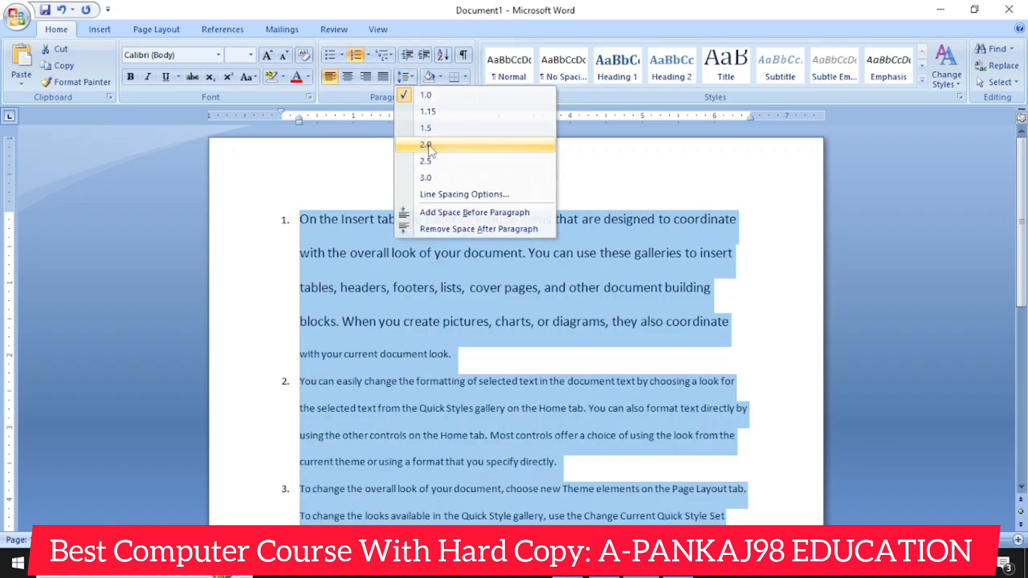
{"action": "left_click", "coordinate": [426, 145]}
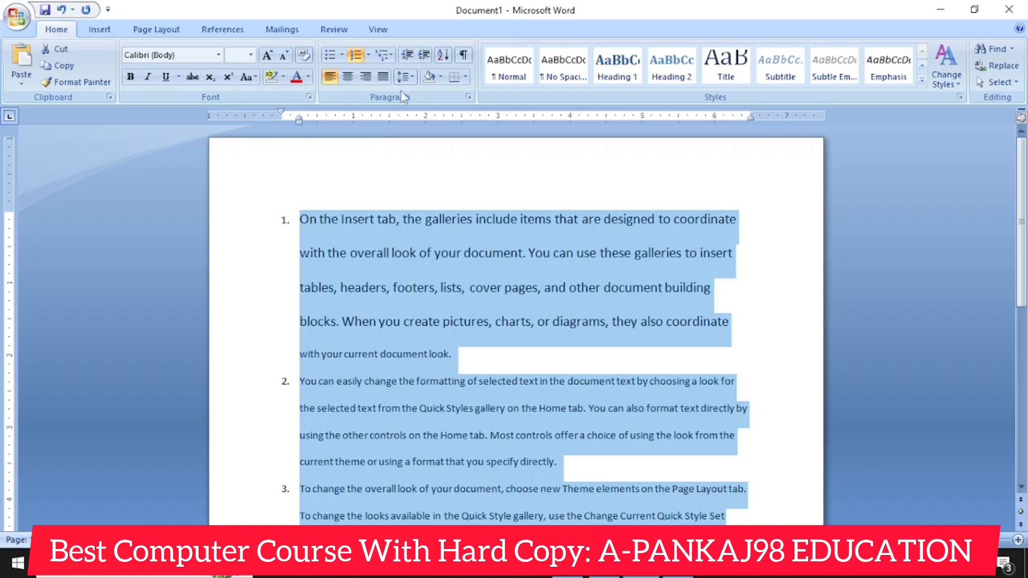
Step: Set the line spacing of the first three numbered paragraphs to 1.0 and clear the selection
{"action": "left_click", "coordinate": [405, 77]}
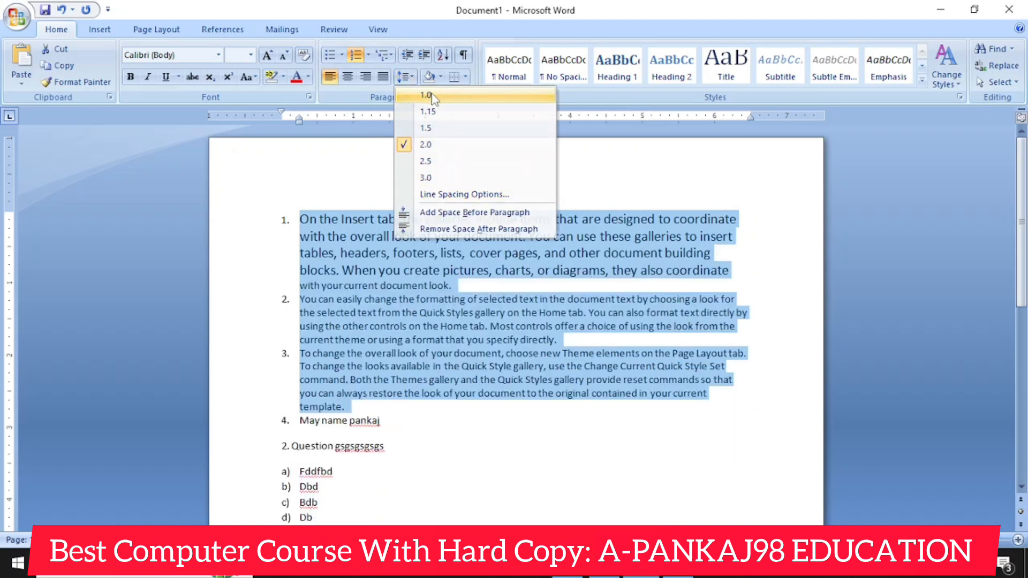
{"action": "left_click", "coordinate": [426, 95]}
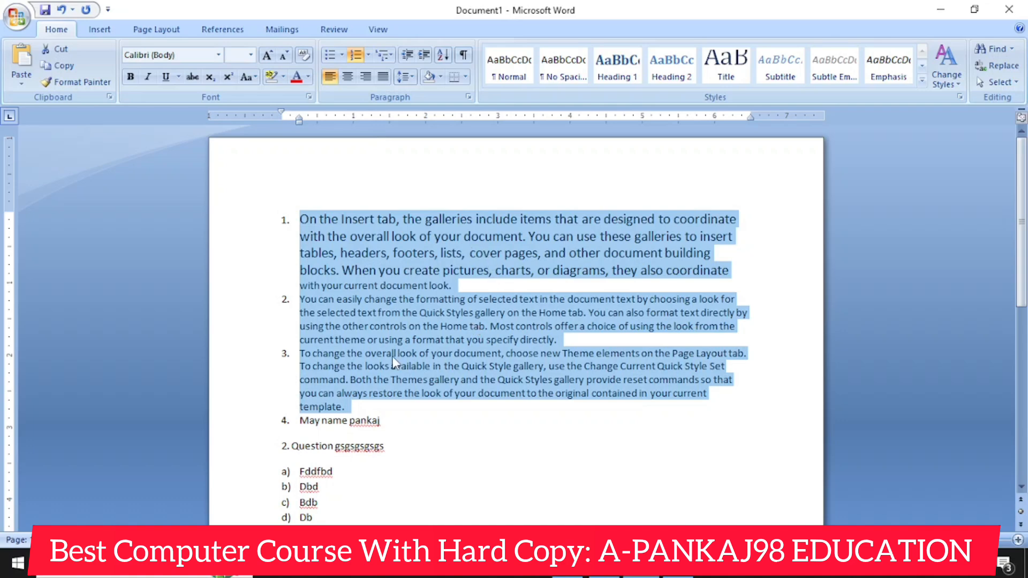
{"action": "scroll", "coordinate": [393, 356], "scroll_direction": "down", "scroll_amount": 3}
{"action": "scroll", "coordinate": [395, 357], "scroll_direction": "up", "scroll_amount": 3}
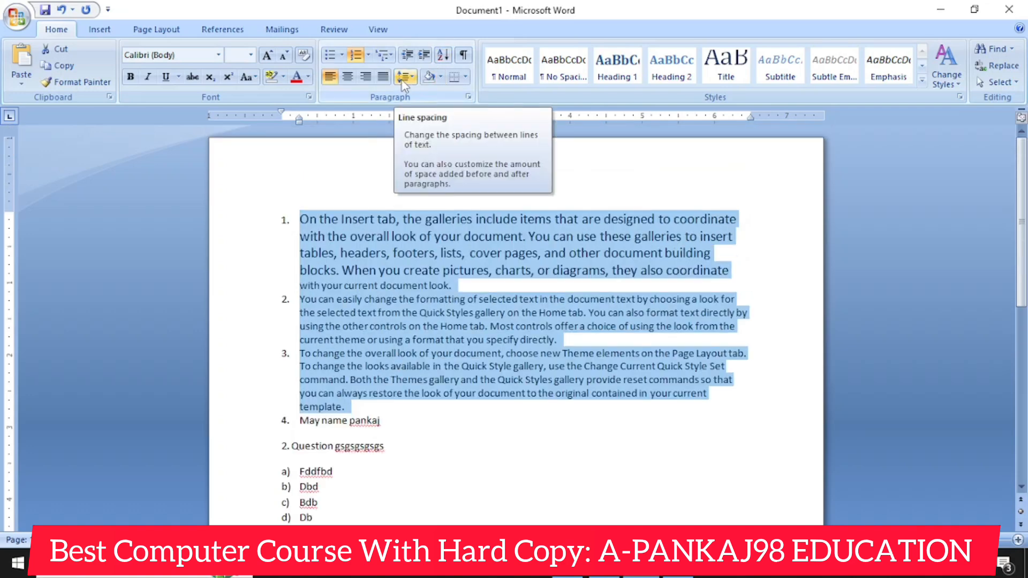
{"action": "left_click", "coordinate": [408, 423]}
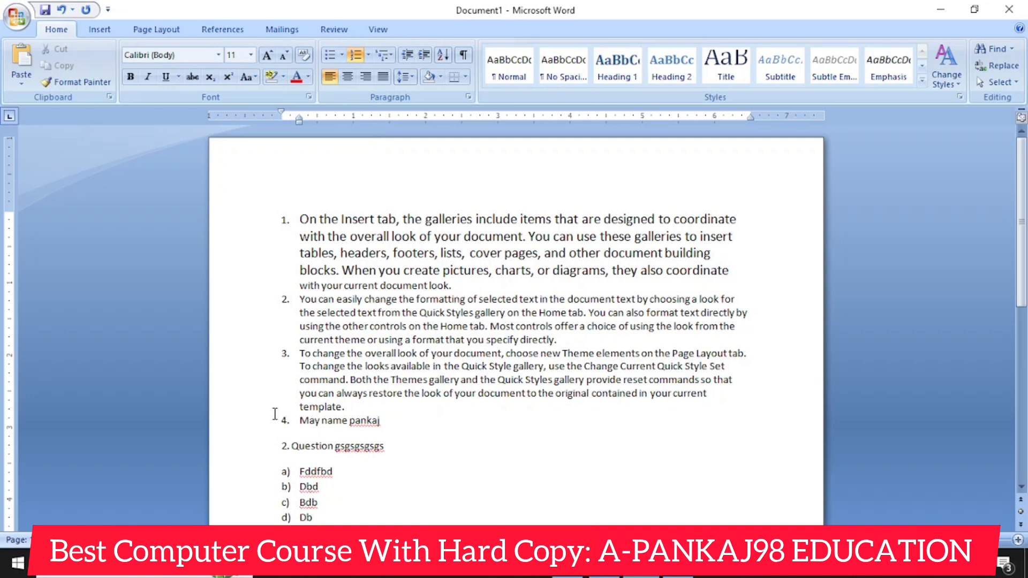
Step: Delete all the list items and question text below the third numbered paragraph
{"action": "left_click_drag", "start_coordinate": [274, 414], "coordinate": [373, 516]}
{"action": "key", "text": "Delete"}
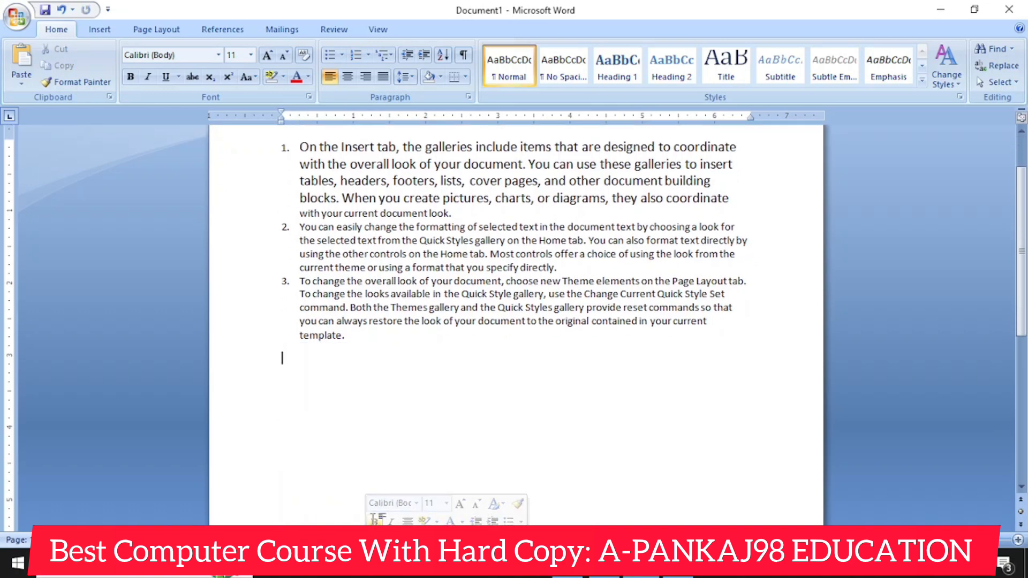
{"action": "scroll", "coordinate": [369, 410], "scroll_direction": "up", "scroll_amount": 3}
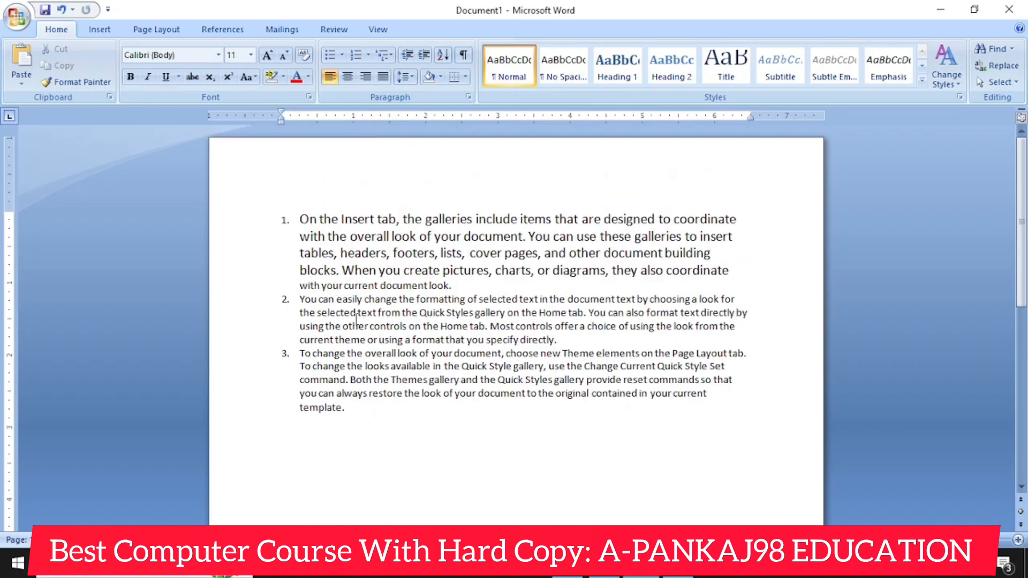
Step: Replace the entire document content with sample text generated by =rand()
{"action": "key", "text": "ctrl+a"}
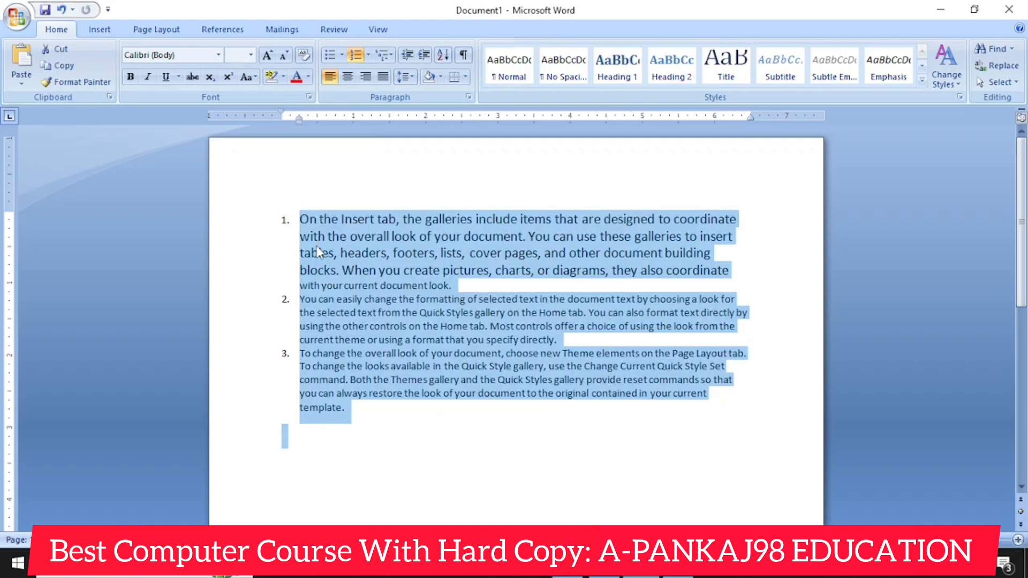
{"action": "key", "text": "Delete"}
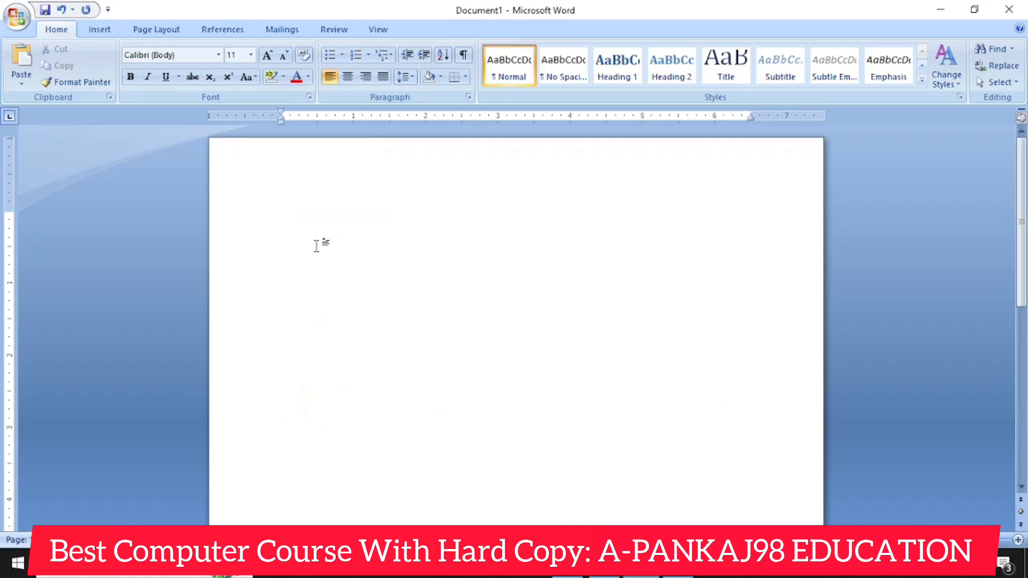
{"action": "type", "text": "=rand()"}
{"action": "key", "text": "Return"}
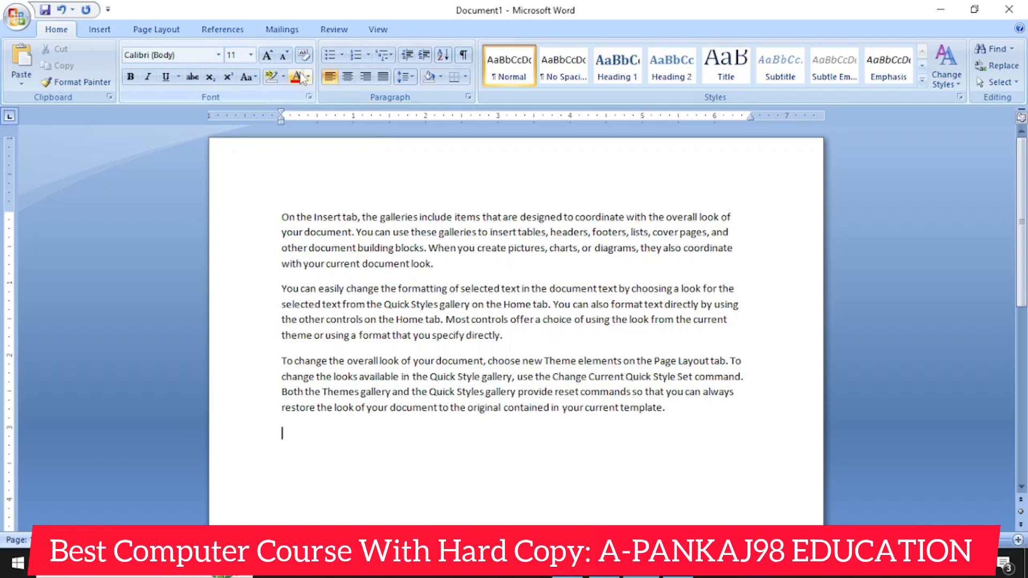
Step: Preview a yellow highlight on "the galleries include" and view the font colours without applying either
{"action": "left_click_drag", "start_coordinate": [282, 217], "coordinate": [454, 217]}
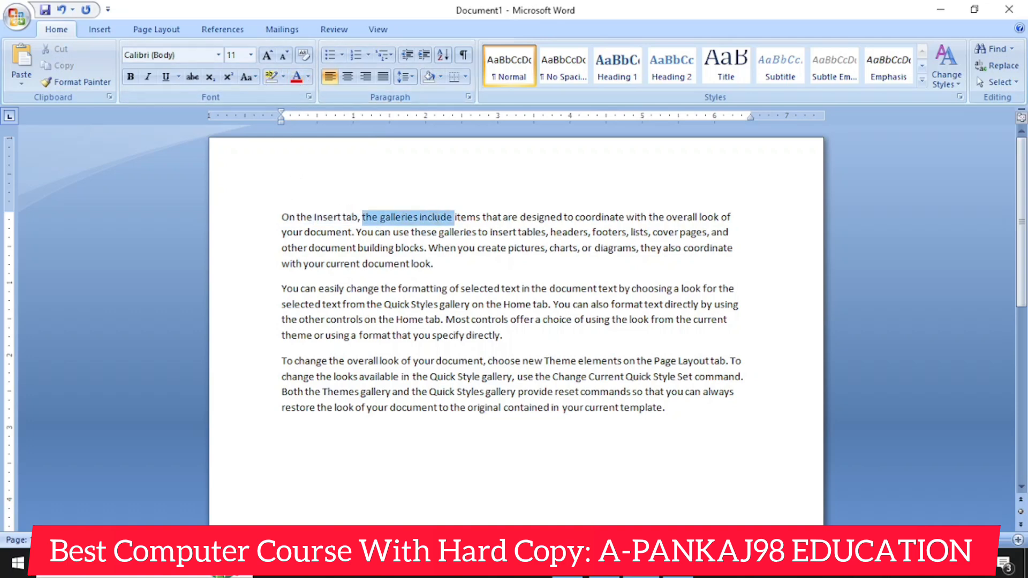
{"action": "left_click", "coordinate": [284, 76]}
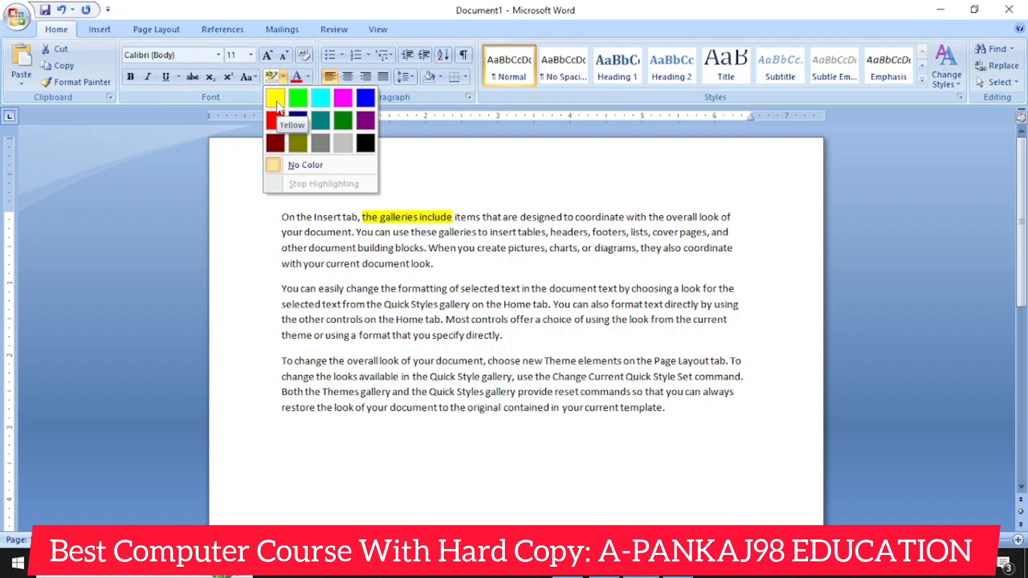
{"action": "left_click", "coordinate": [309, 76]}
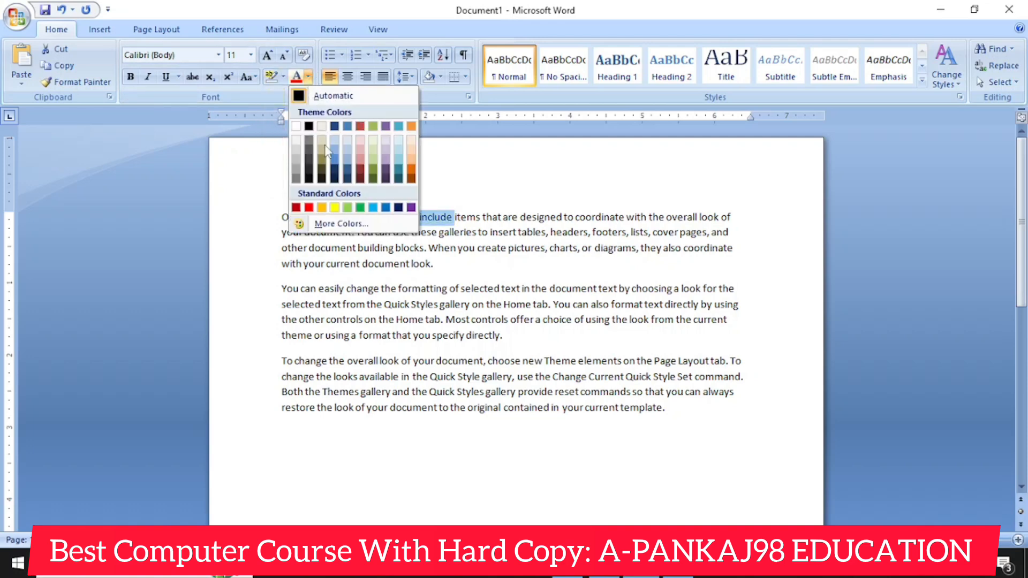
{"action": "left_click", "coordinate": [484, 219]}
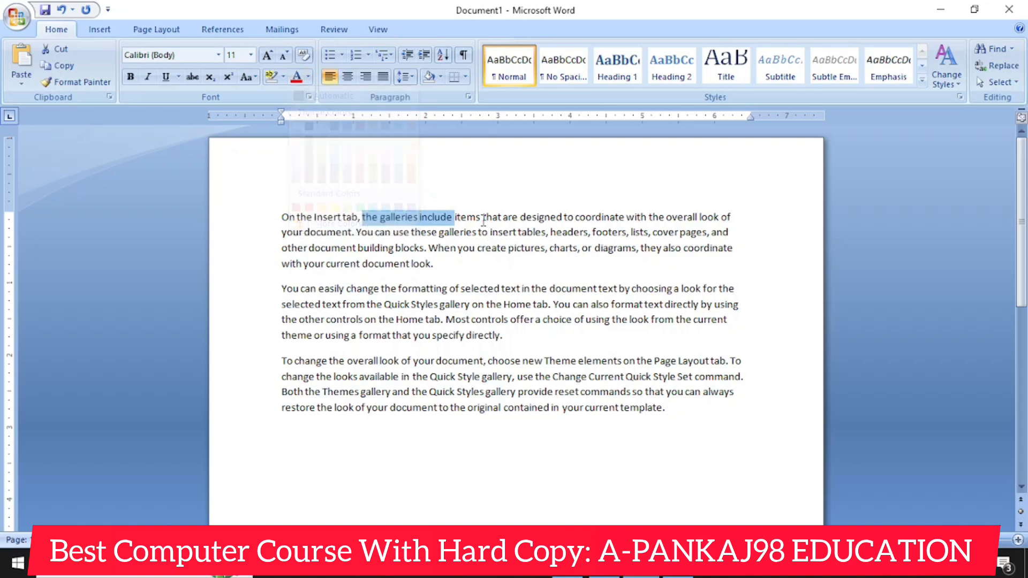
{"action": "left_click", "coordinate": [484, 220]}
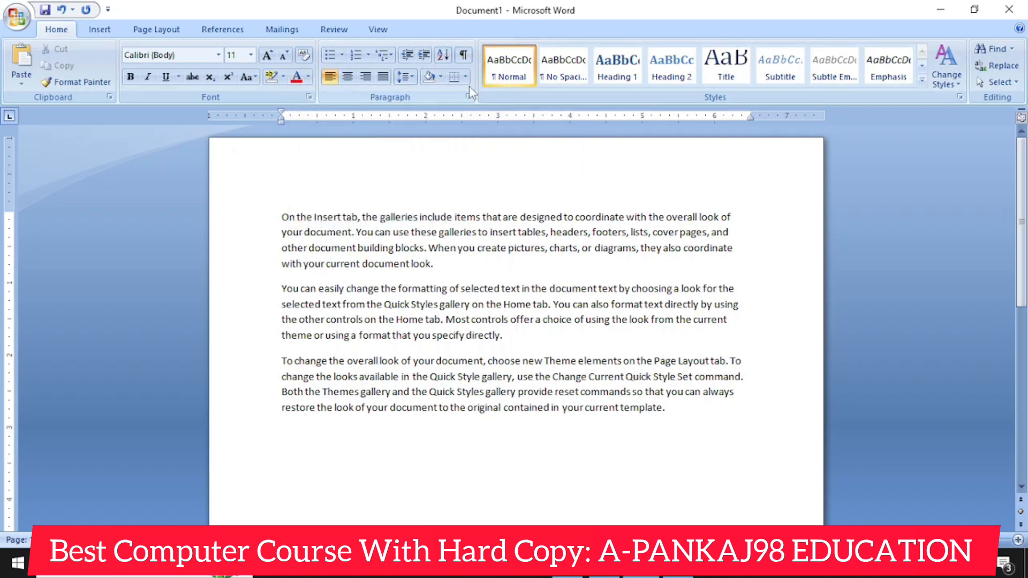
Step: Preview Tan, Background 2, Darker 25% shading on the first paragraph without applying it
{"action": "left_click", "coordinate": [440, 77]}
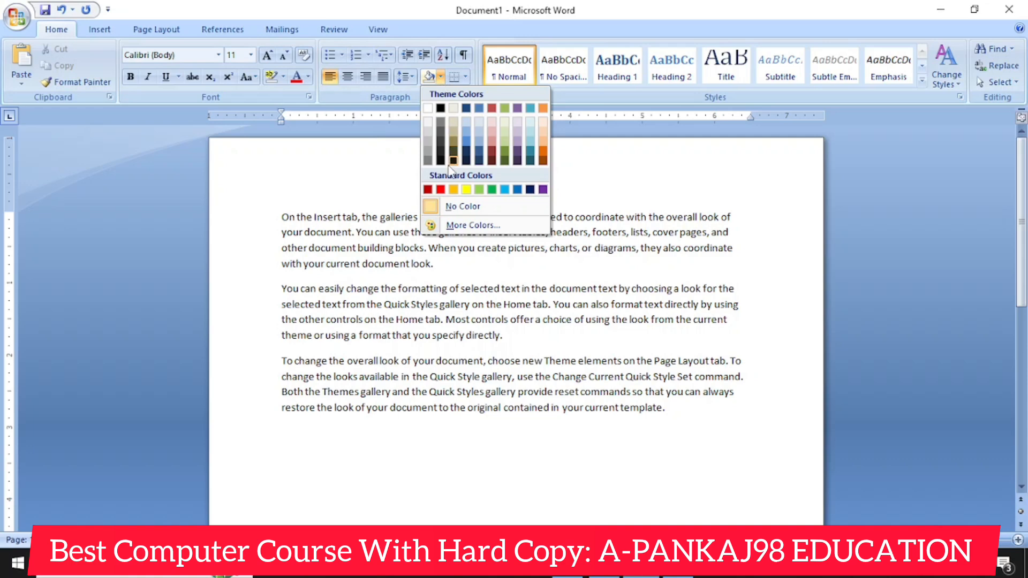
{"action": "left_click", "coordinate": [430, 265]}
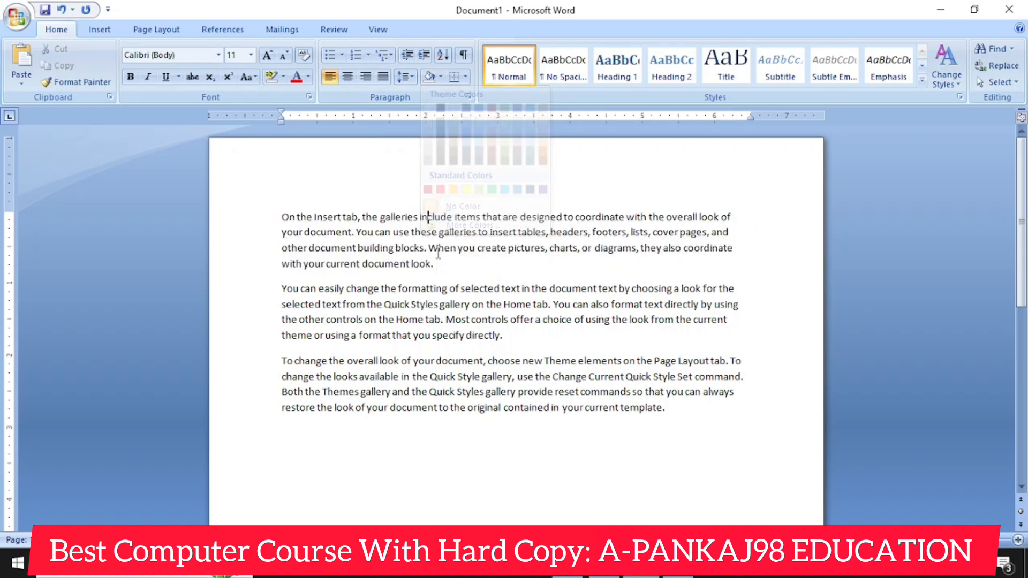
{"action": "left_click", "coordinate": [440, 77]}
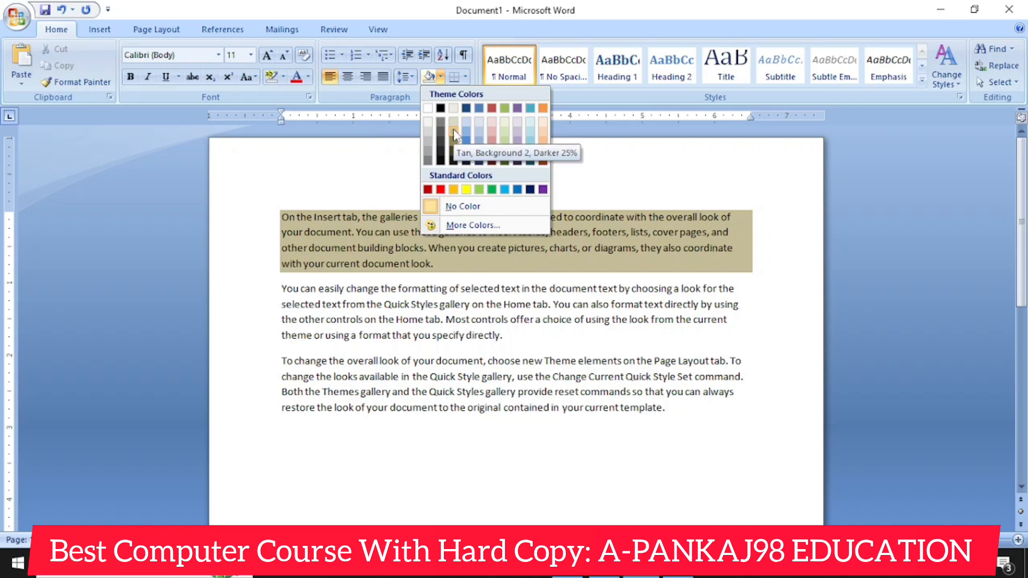
{"action": "left_click", "coordinate": [686, 414]}
Step: Add the line "Introduction" below the third paragraph and format it bold at 14 pt
{"action": "left_click", "coordinate": [683, 415]}
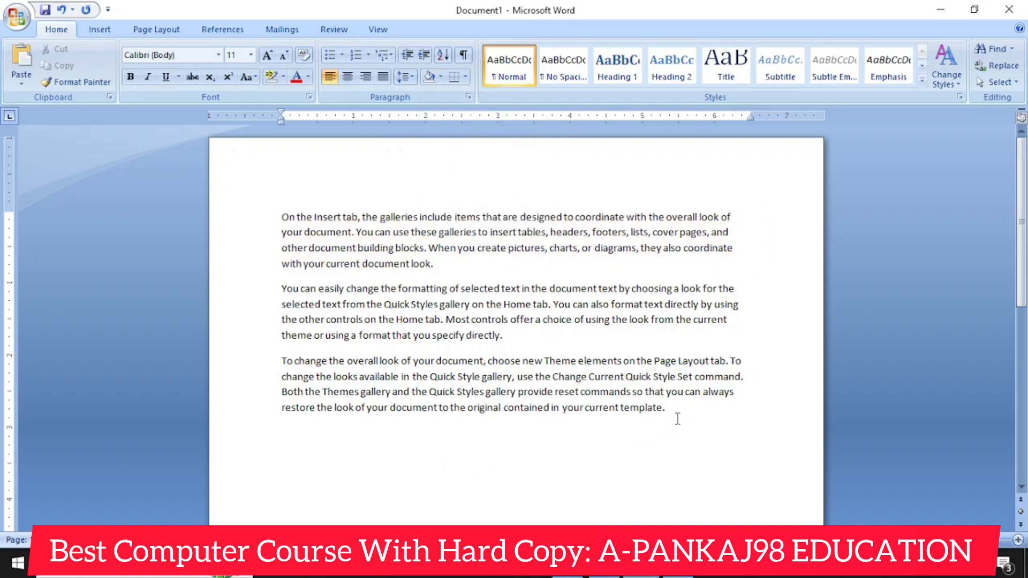
{"action": "type", "text": "Introduction"}
{"action": "left_click_drag", "start_coordinate": [343, 434], "coordinate": [280, 436]}
{"action": "left_click", "coordinate": [131, 78]}
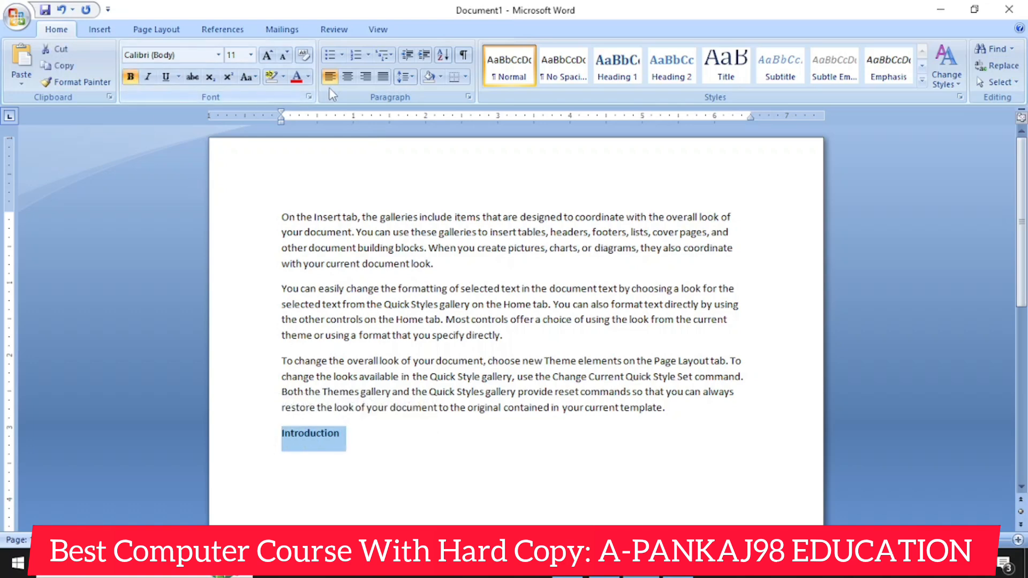
{"action": "left_click", "coordinate": [267, 56]}
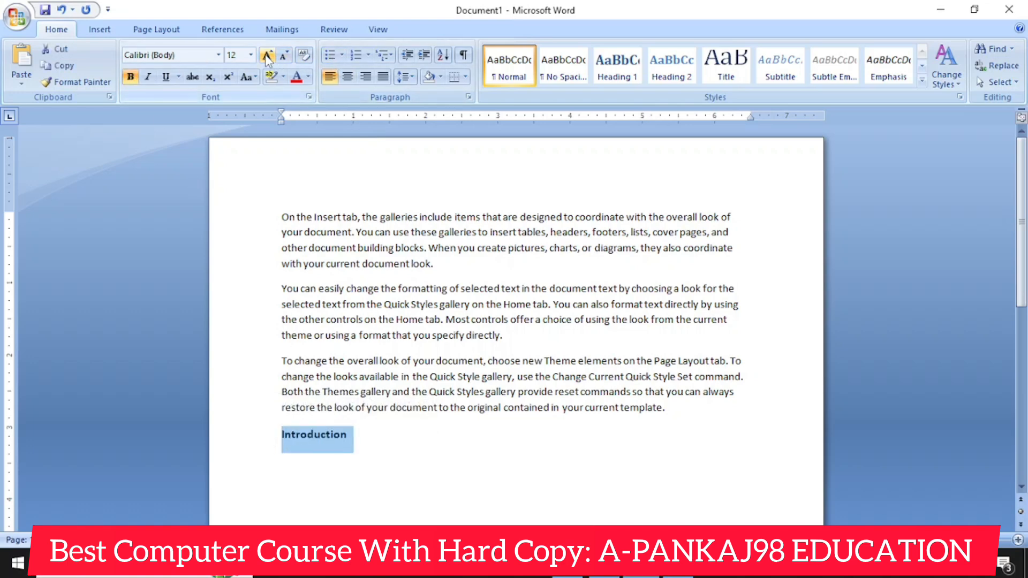
{"action": "left_click", "coordinate": [451, 465]}
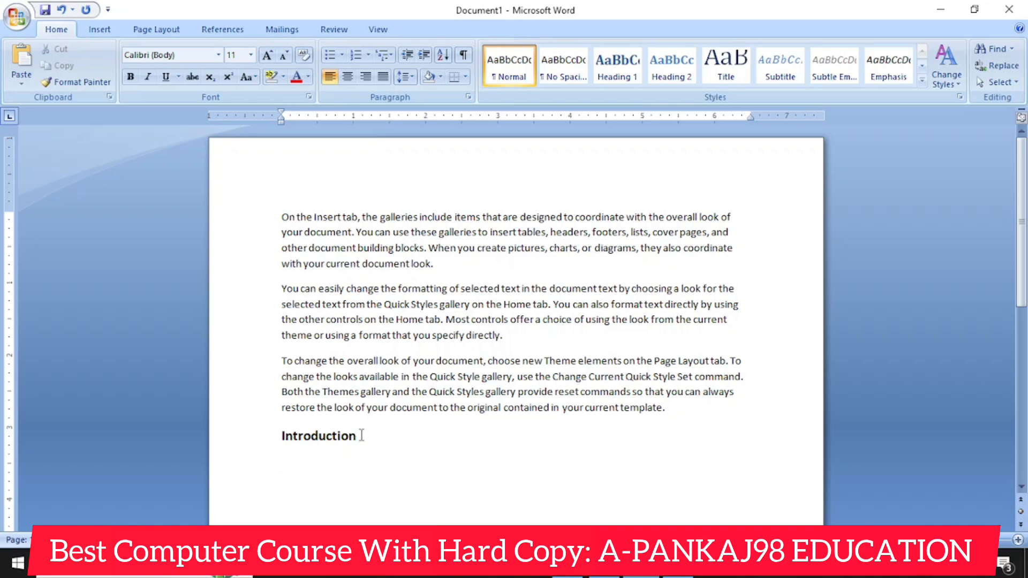
Step: Shade the Introduction paragraph light grey and start a new line below it with No Color shading
{"action": "left_click", "coordinate": [384, 439]}
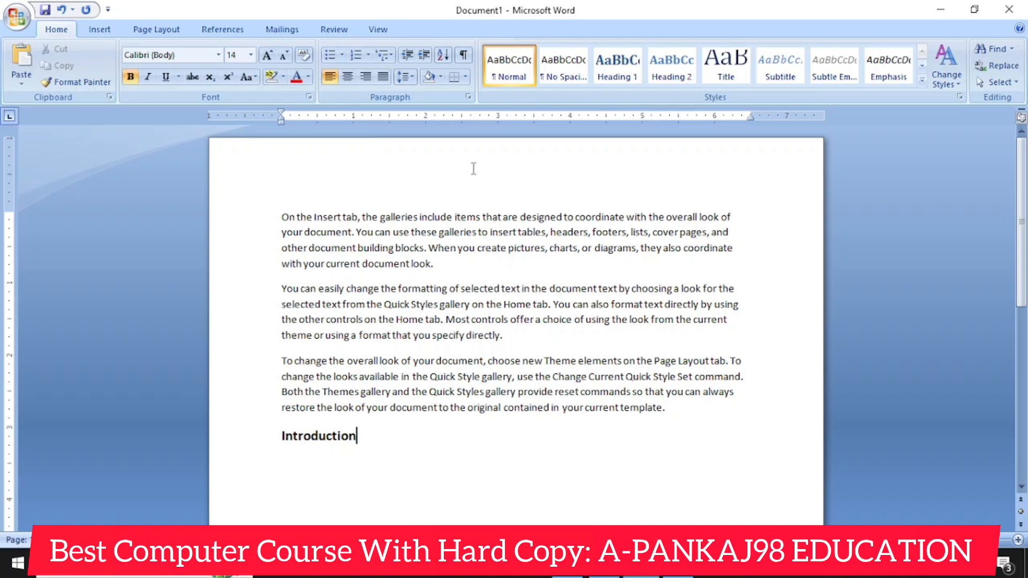
{"action": "left_click", "coordinate": [441, 77]}
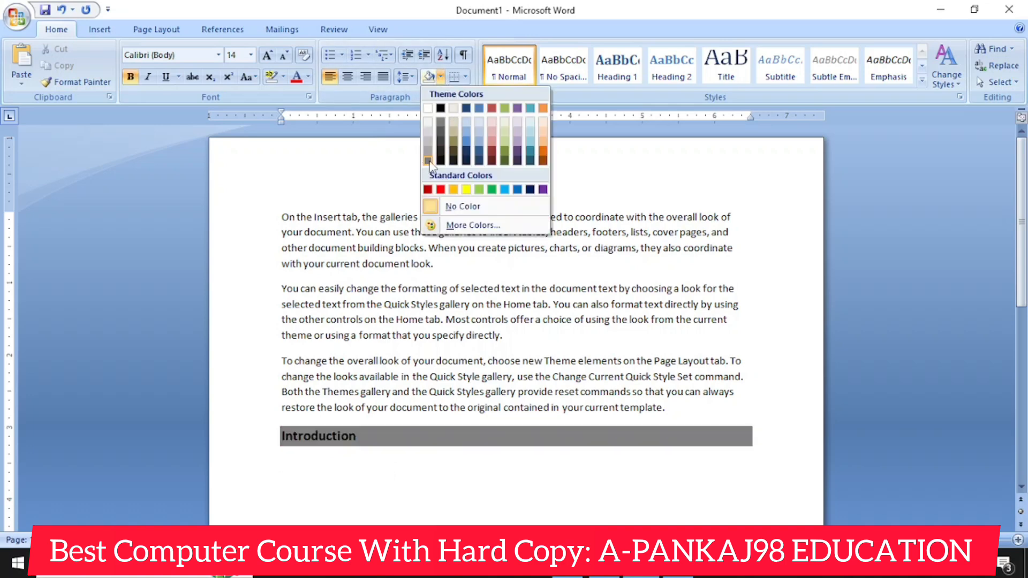
{"action": "left_click", "coordinate": [428, 143]}
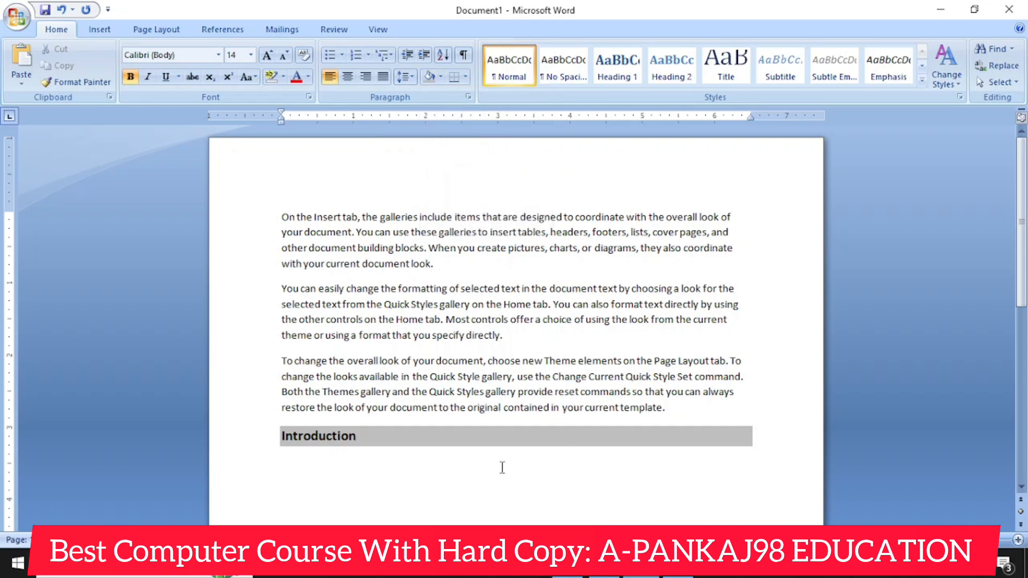
{"action": "key", "text": "Return"}
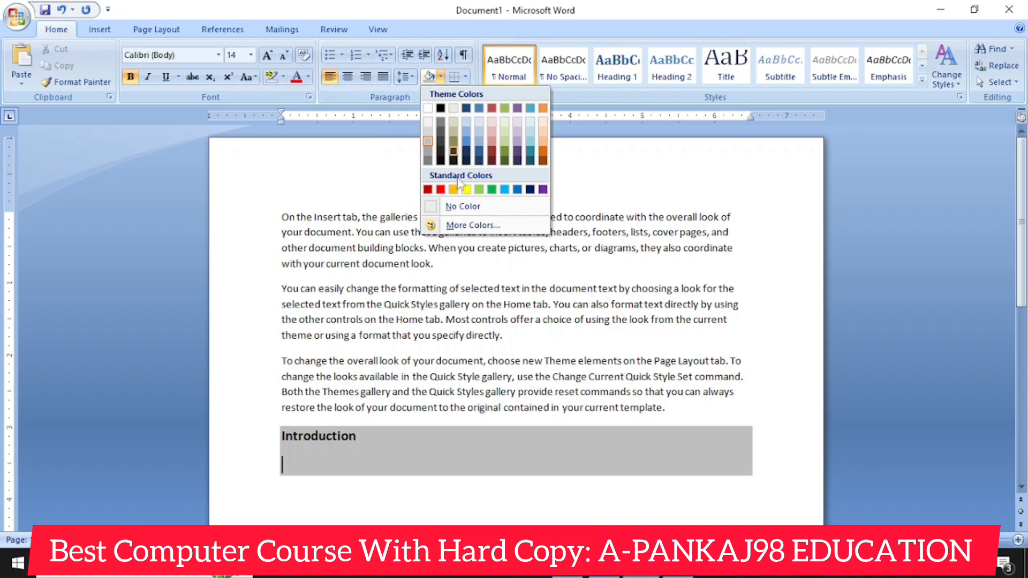
{"action": "left_click", "coordinate": [456, 207]}
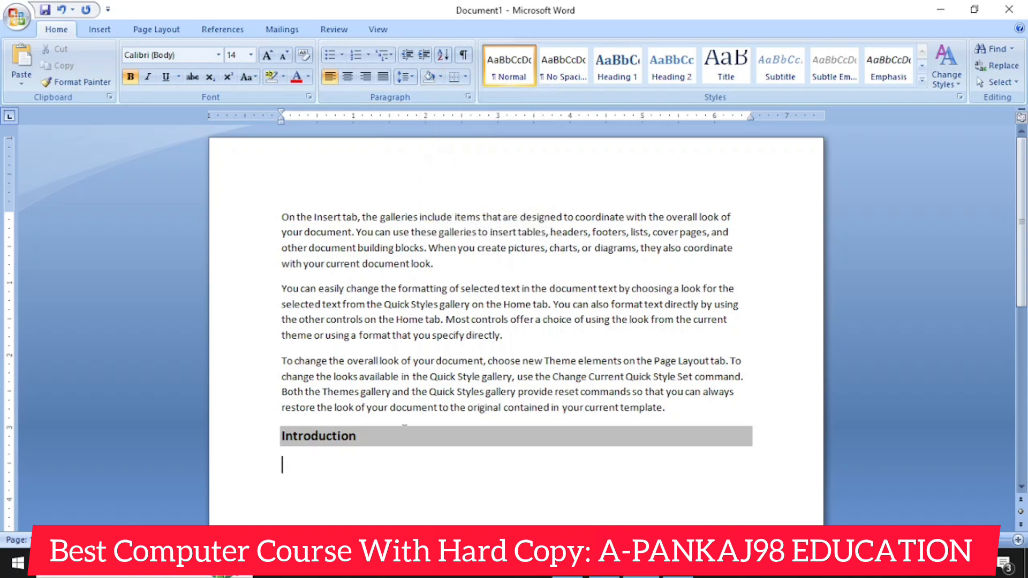
Step: Enter "fdfd" on the line below Introduction, delete it together with that line, and centre the Introduction heading
{"action": "type", "text": "fdfd"}
{"action": "key", "text": "BackSpace"}
{"action": "key", "text": "BackSpace"}
{"action": "key", "text": "BackSpace"}
{"action": "key", "text": "BackSpace"}
{"action": "left_click", "coordinate": [350, 77]}
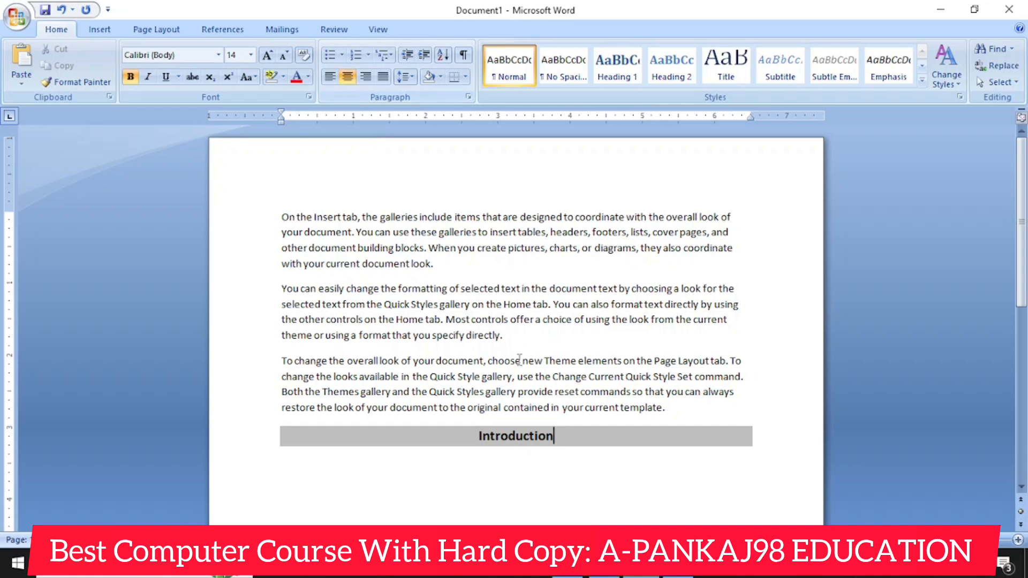
Step: Add a bottom border to the first paragraph and clear the selection
{"action": "left_click_drag", "start_coordinate": [281, 217], "coordinate": [445, 260]}
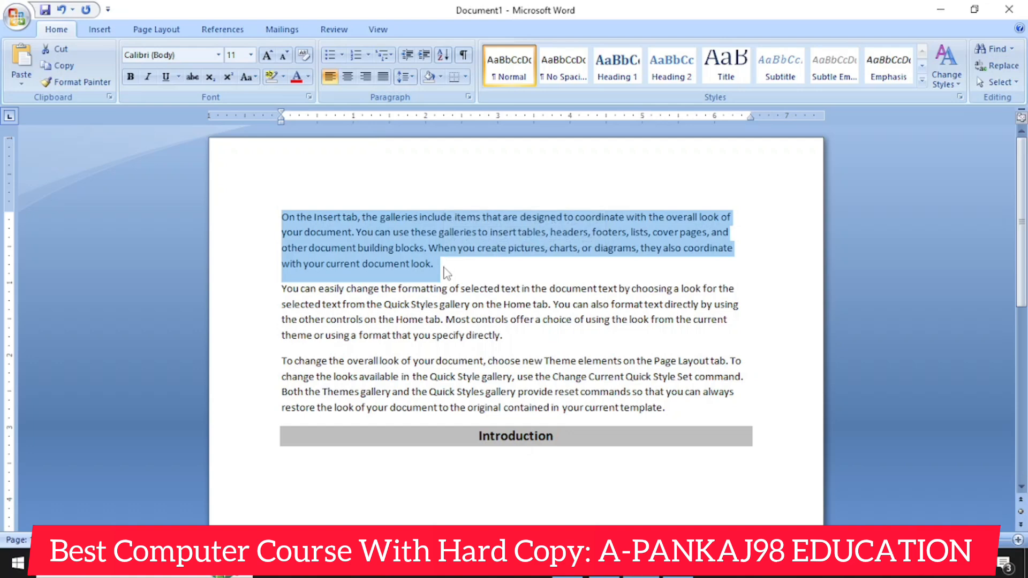
{"action": "left_click", "coordinate": [283, 221]}
{"action": "left_click_drag", "start_coordinate": [281, 214], "coordinate": [459, 277]}
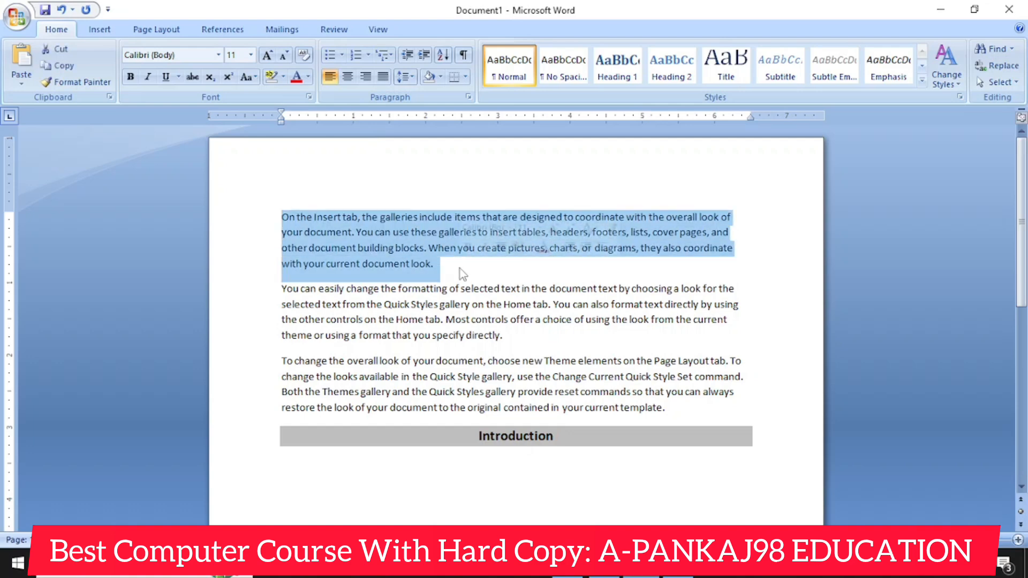
{"action": "left_click", "coordinate": [467, 81]}
{"action": "left_click", "coordinate": [486, 97]}
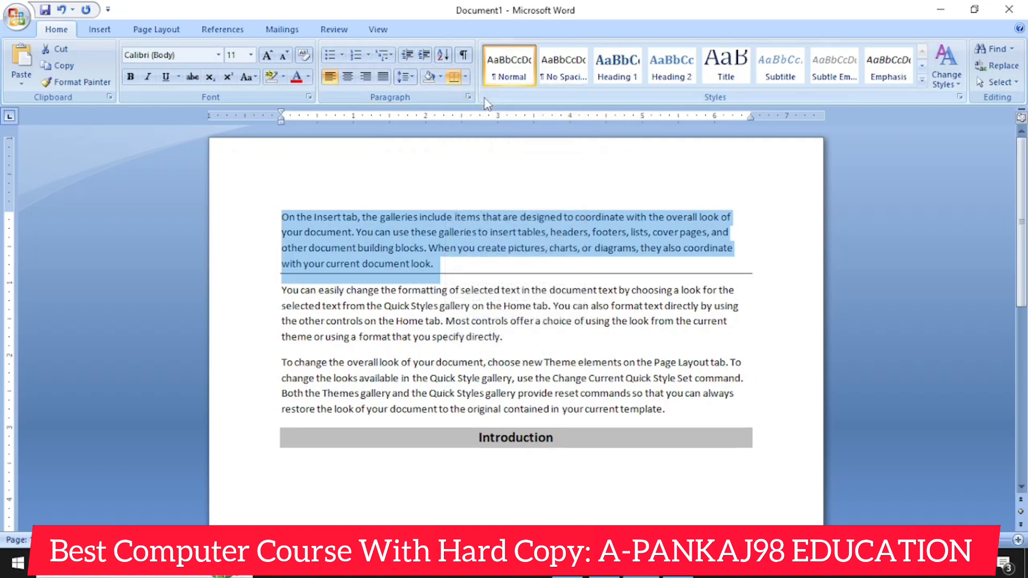
{"action": "left_click", "coordinate": [487, 266]}
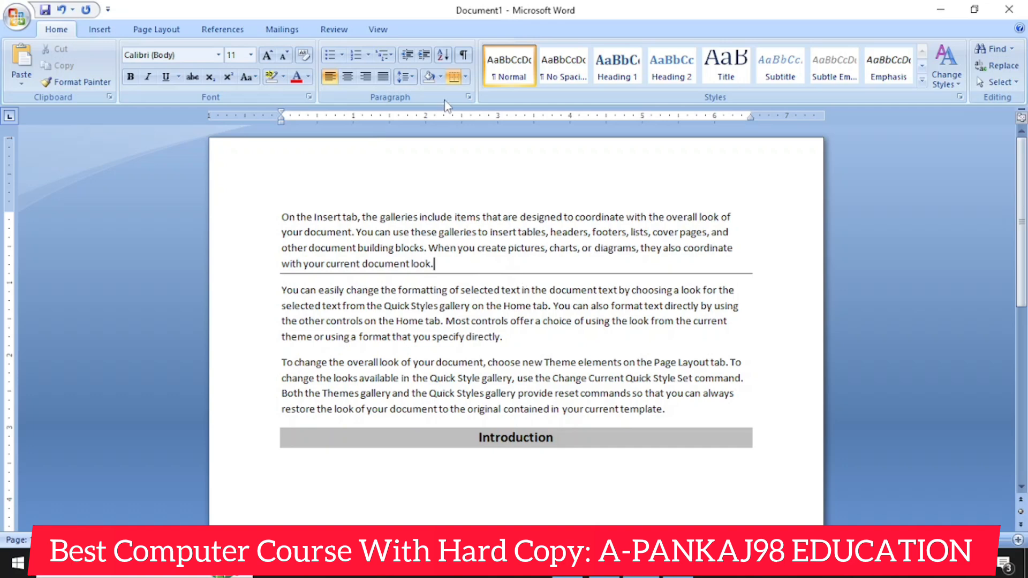
Step: Add a top border to the first paragraph and remove its bottom border
{"action": "left_click_drag", "start_coordinate": [282, 219], "coordinate": [471, 264]}
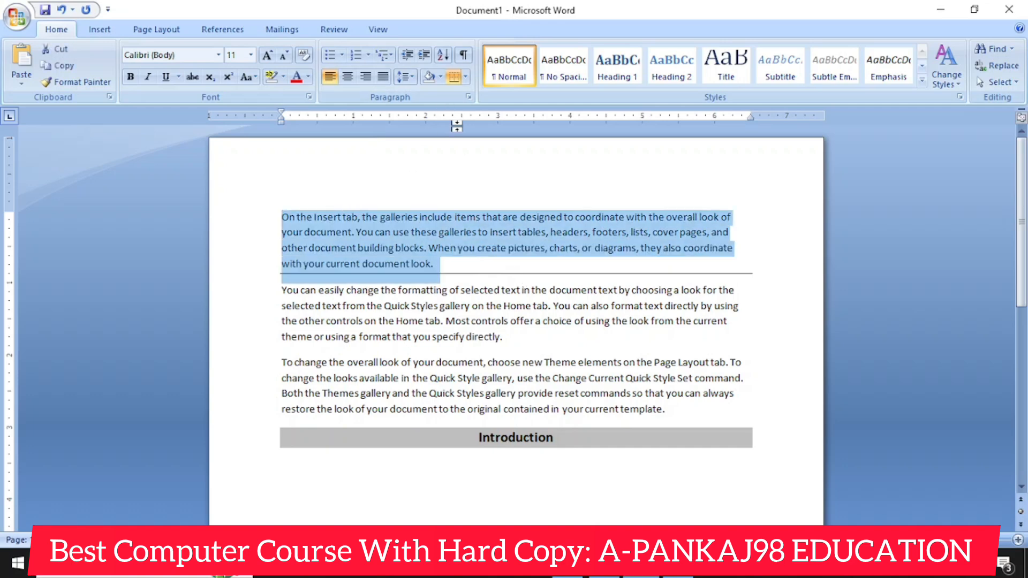
{"action": "left_click", "coordinate": [441, 77]}
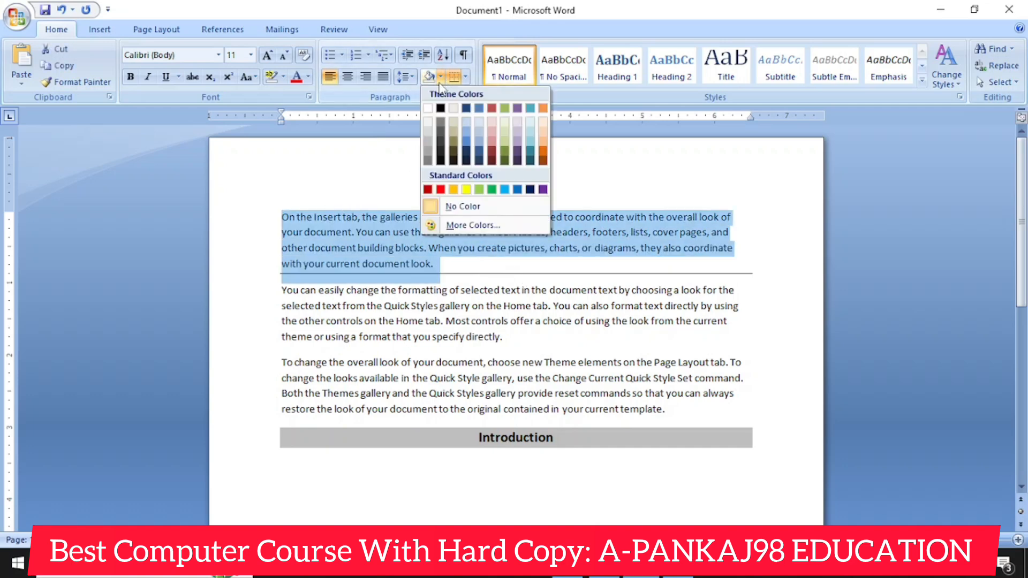
{"action": "left_click", "coordinate": [466, 77]}
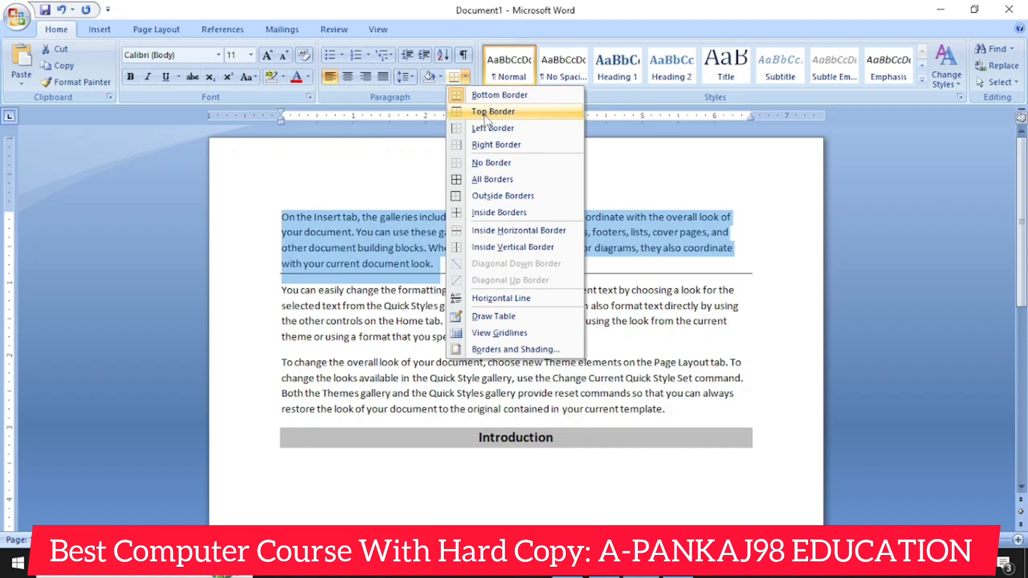
{"action": "left_click", "coordinate": [486, 113]}
{"action": "left_click", "coordinate": [466, 78]}
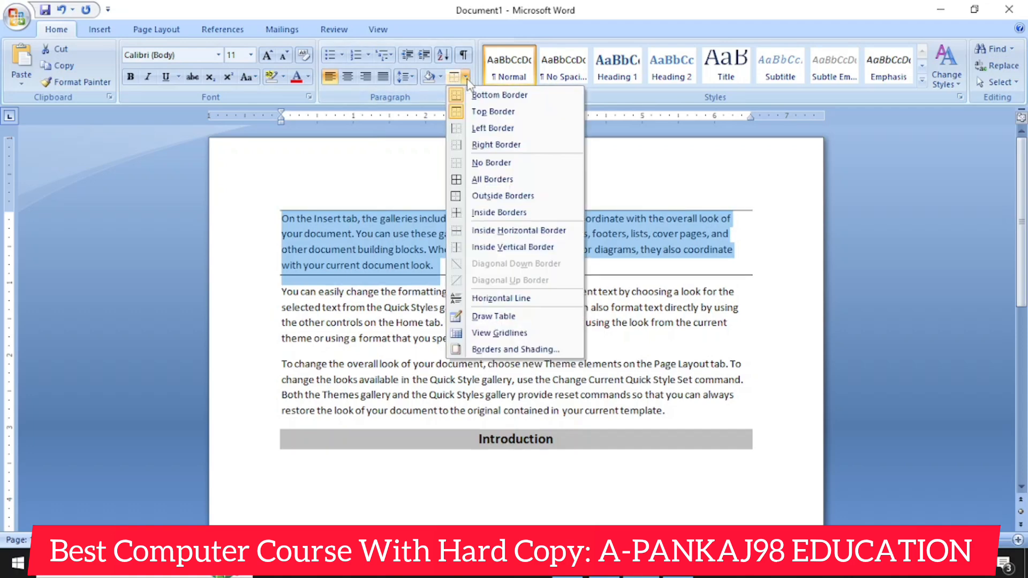
{"action": "left_click", "coordinate": [495, 96]}
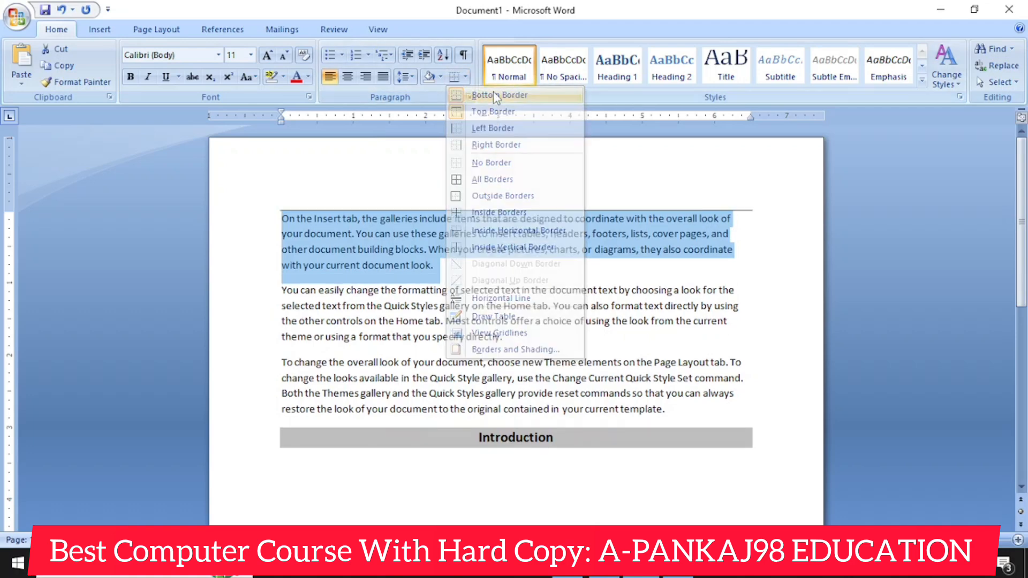
Step: Set the first paragraph to No Border and add only a right border to it
{"action": "left_click", "coordinate": [467, 77]}
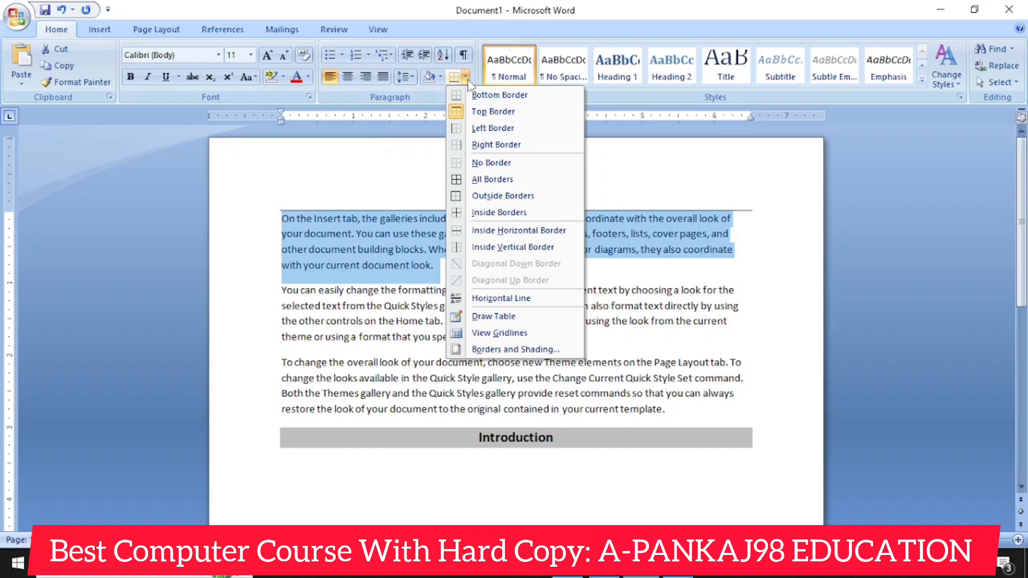
{"action": "left_click", "coordinate": [488, 163]}
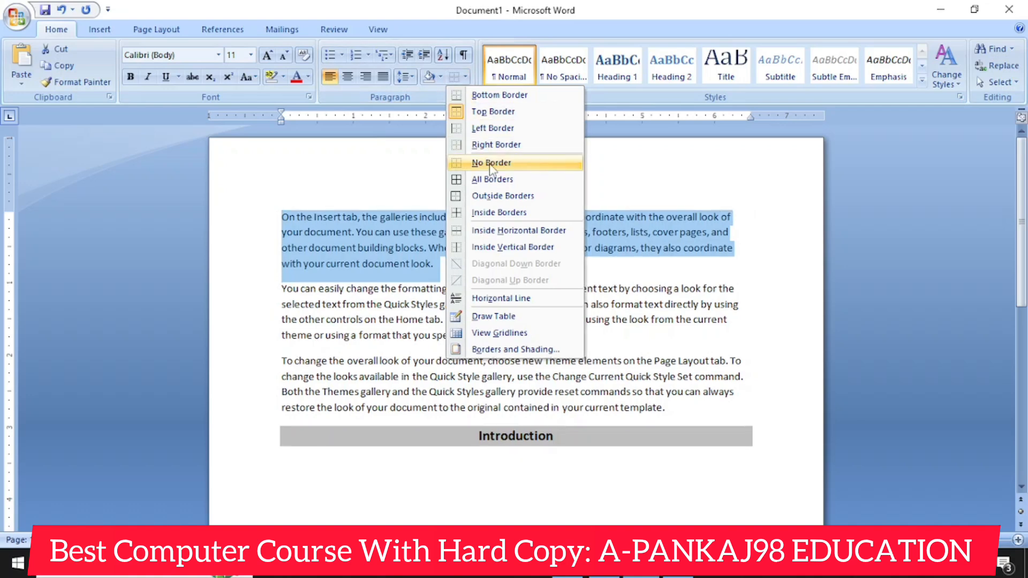
{"action": "left_click", "coordinate": [464, 79]}
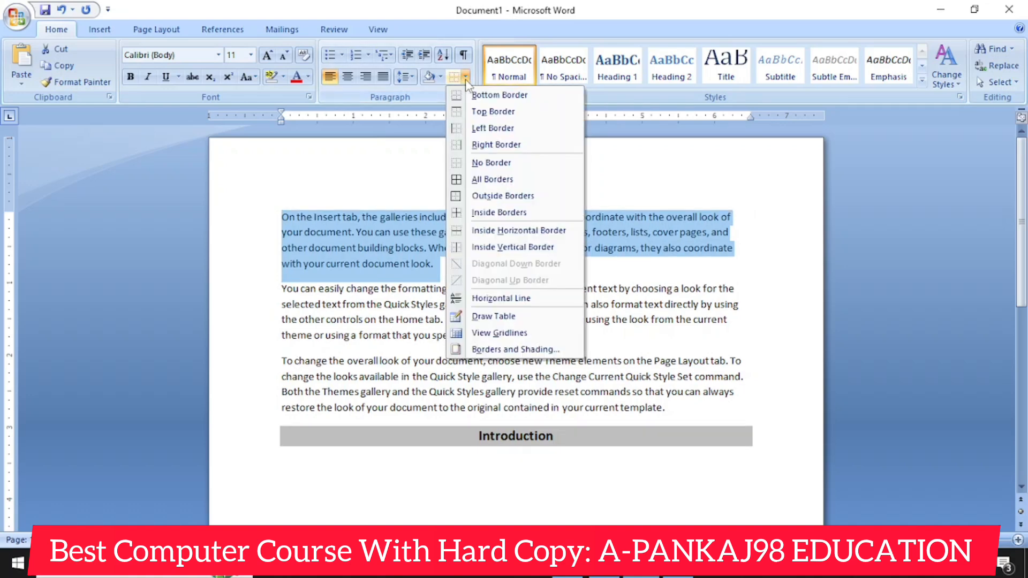
{"action": "left_click", "coordinate": [483, 146]}
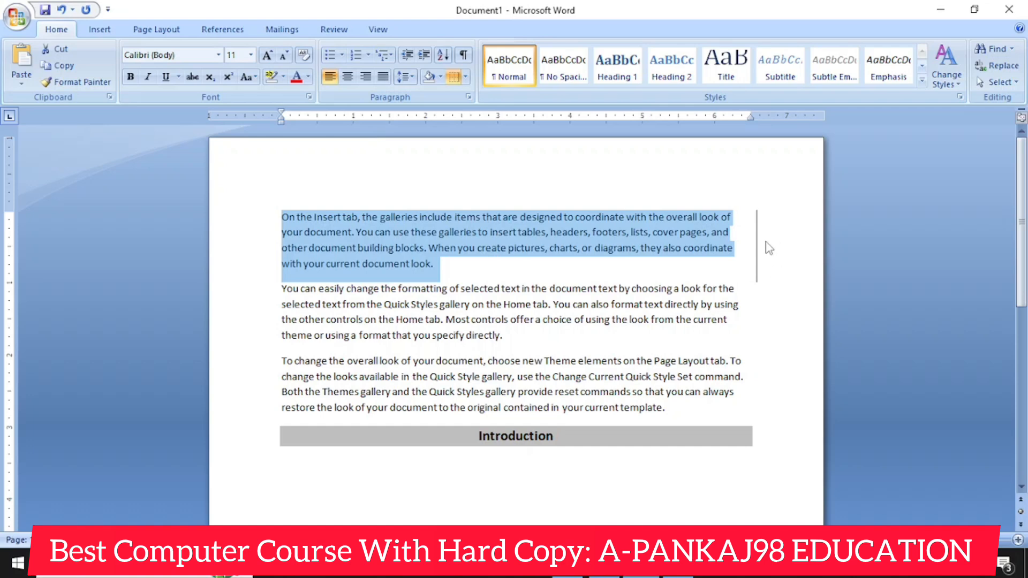
Step: Apply outside borders to the first paragraph and switch them off again
{"action": "left_click", "coordinate": [466, 78]}
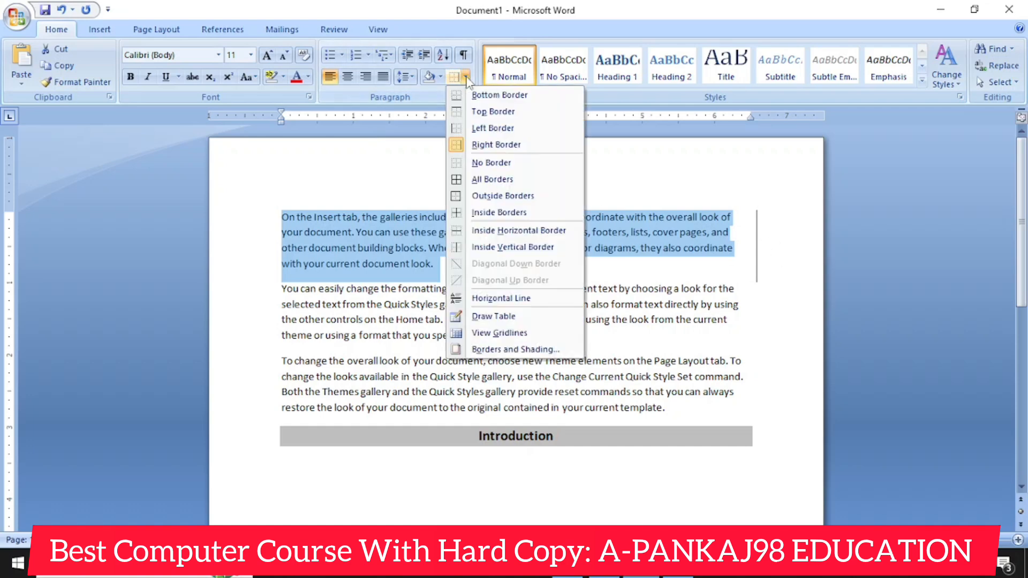
{"action": "left_click", "coordinate": [484, 194]}
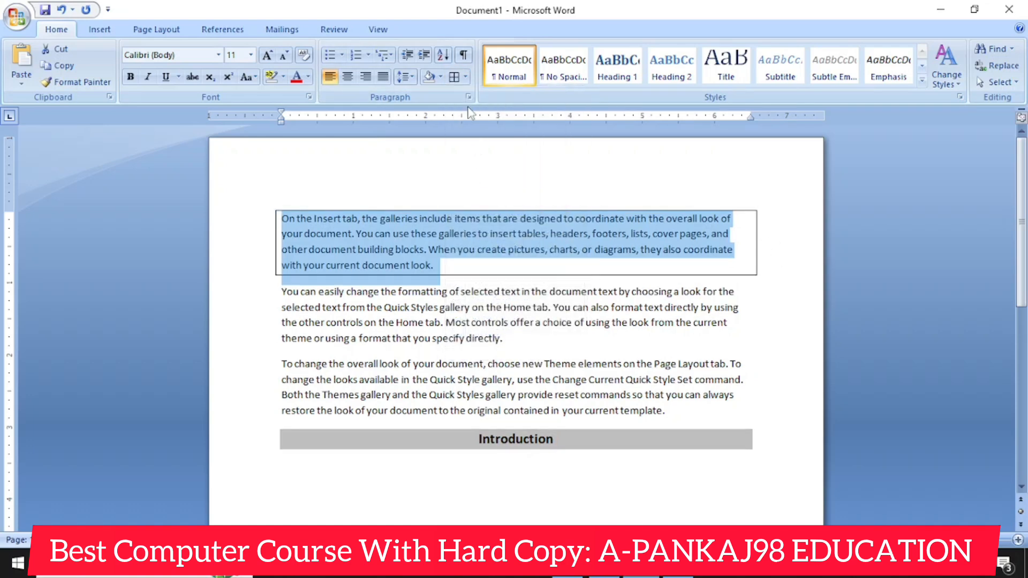
{"action": "left_click", "coordinate": [465, 78]}
{"action": "left_click", "coordinate": [485, 196]}
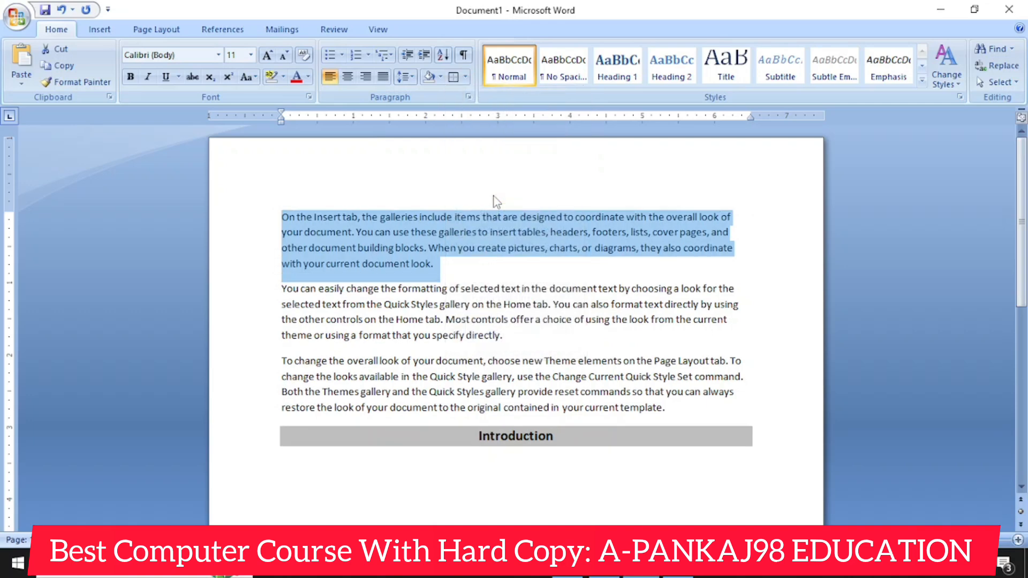
Step: Reselect the whole first paragraph and enclose it with outside borders
{"action": "left_click", "coordinate": [493, 201]}
{"action": "left_click_drag", "start_coordinate": [282, 217], "coordinate": [436, 270]}
{"action": "left_click", "coordinate": [466, 78]}
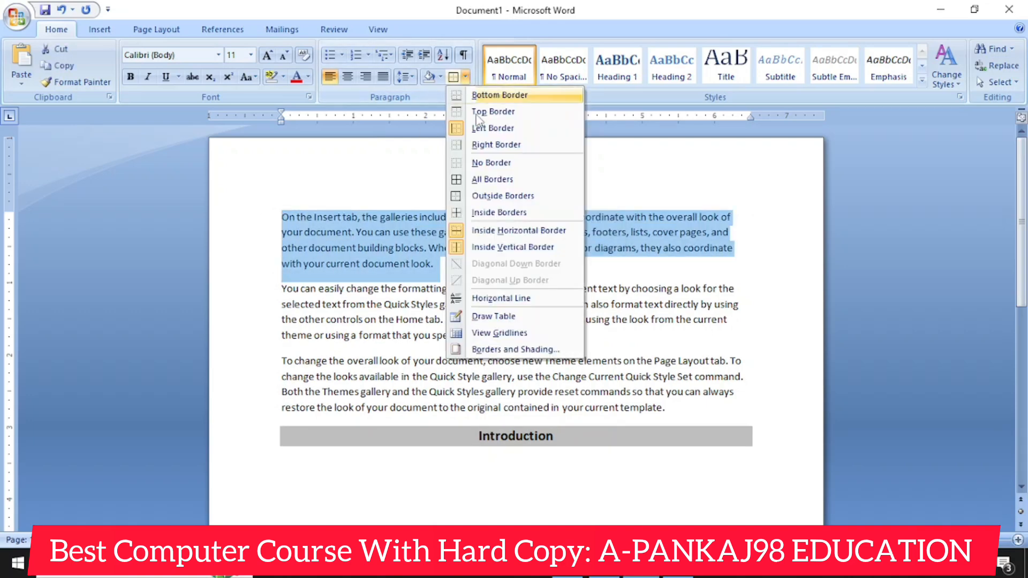
{"action": "left_click", "coordinate": [484, 196]}
{"action": "left_click", "coordinate": [499, 250]}
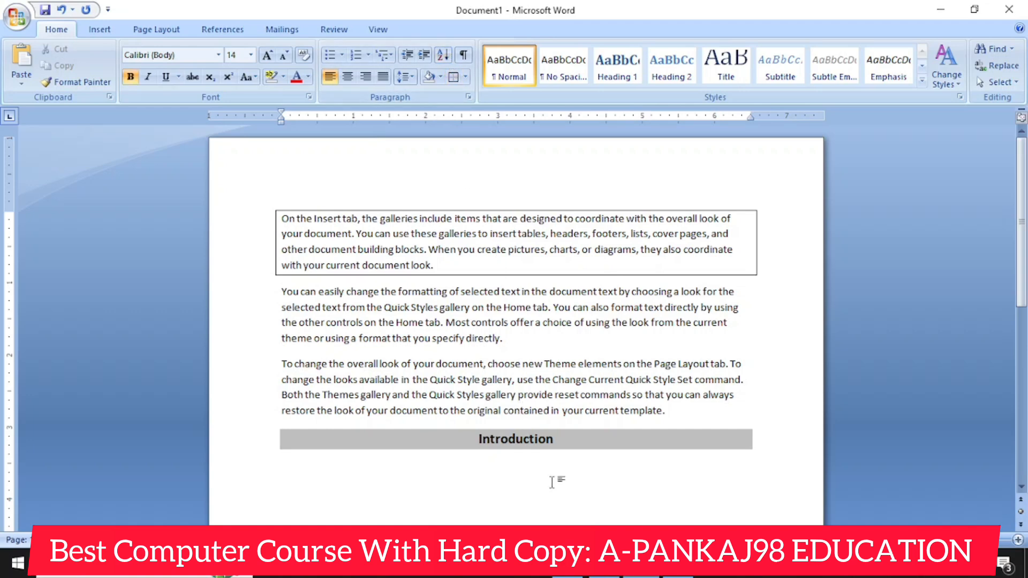
Step: Enter five sample first names on separate lines below the Introduction heading
{"action": "scroll", "coordinate": [552, 482], "scroll_direction": "down", "scroll_amount": 2}
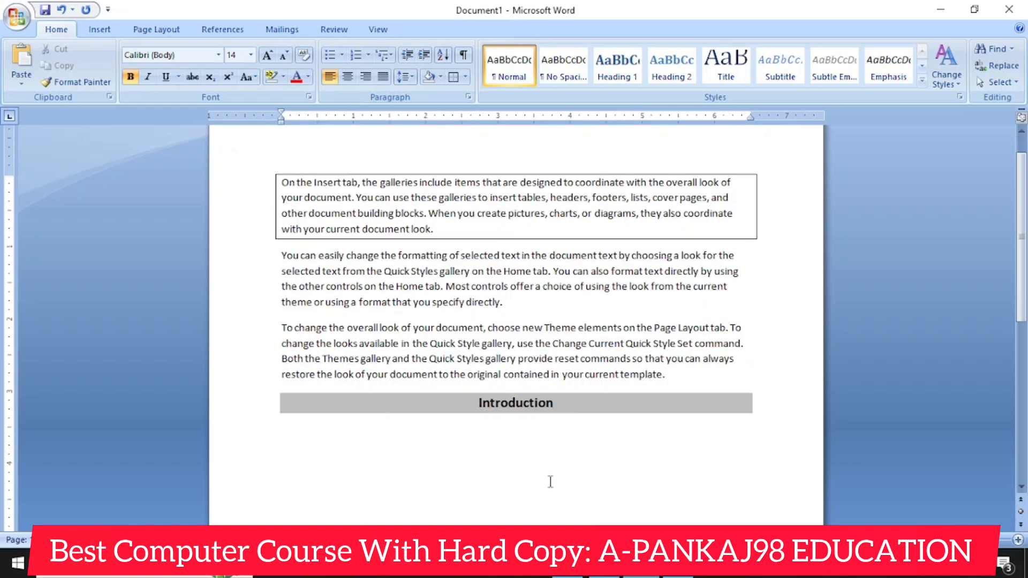
{"action": "type", "text": "A"}
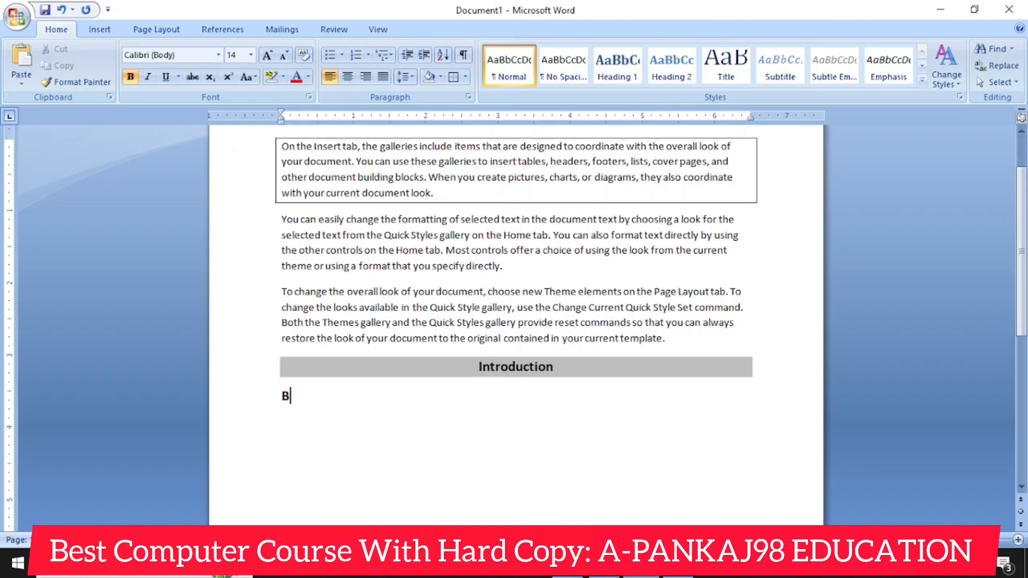
{"action": "type", "text": "huw"}
{"action": "type", "text": "sh "}
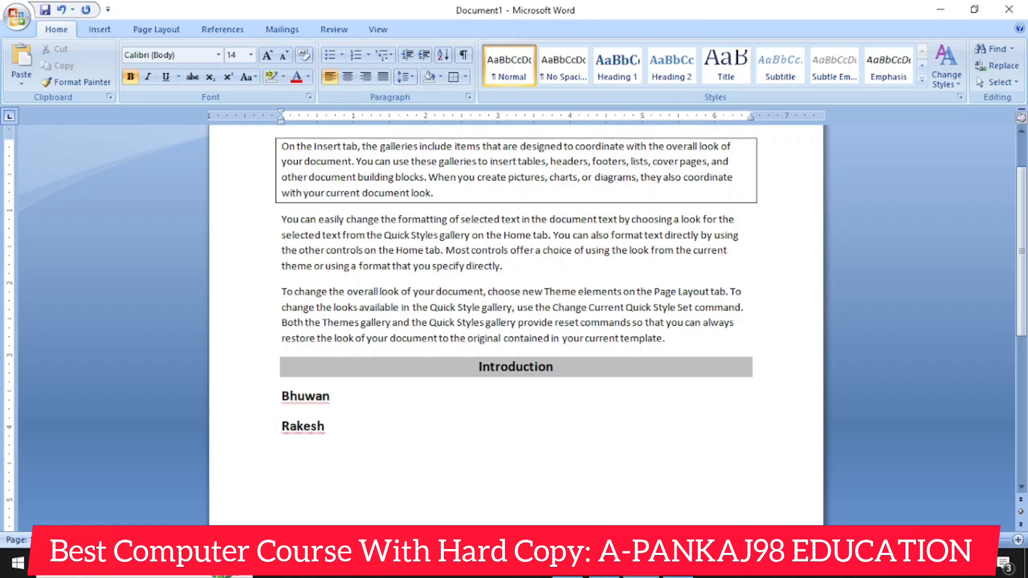
{"action": "type", "text": "bhuwneshwar"}
{"action": "key", "text": "Return"}
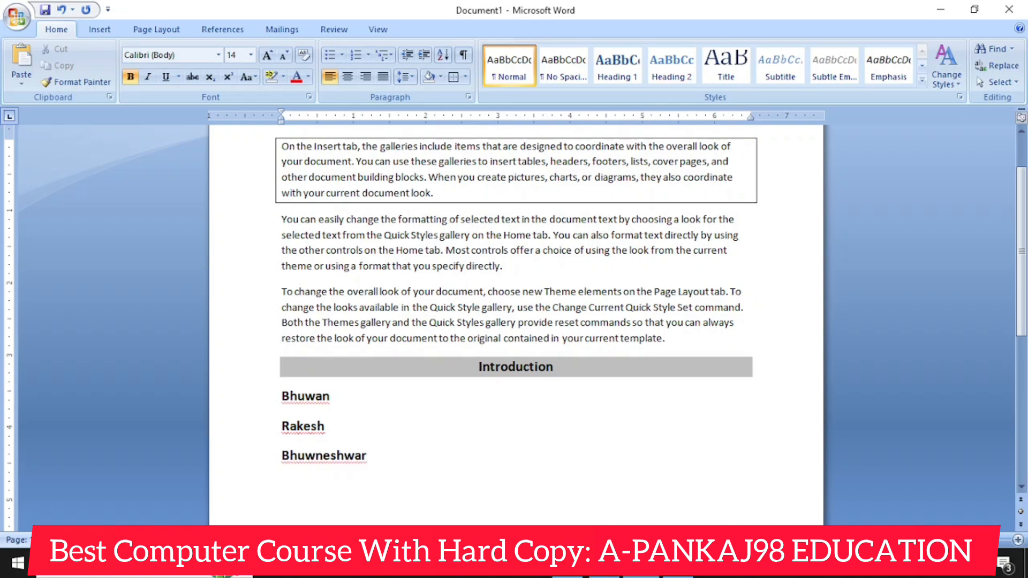
{"action": "type", "text": "radha"}
{"action": "key", "text": "Return"}
{"action": "type", "text": "a"}
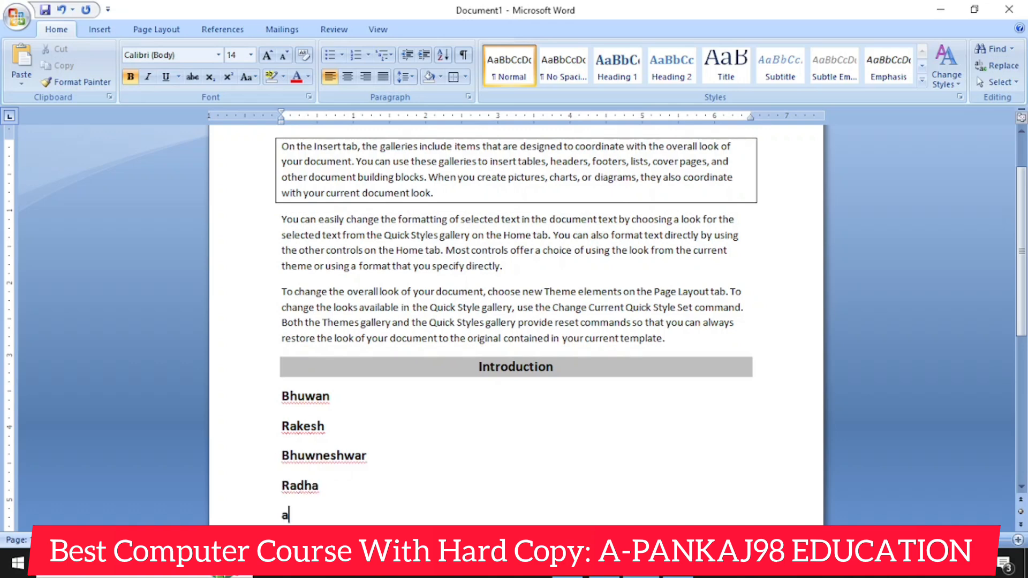
{"action": "type", "text": "nkit"}
{"action": "key", "text": "Return"}
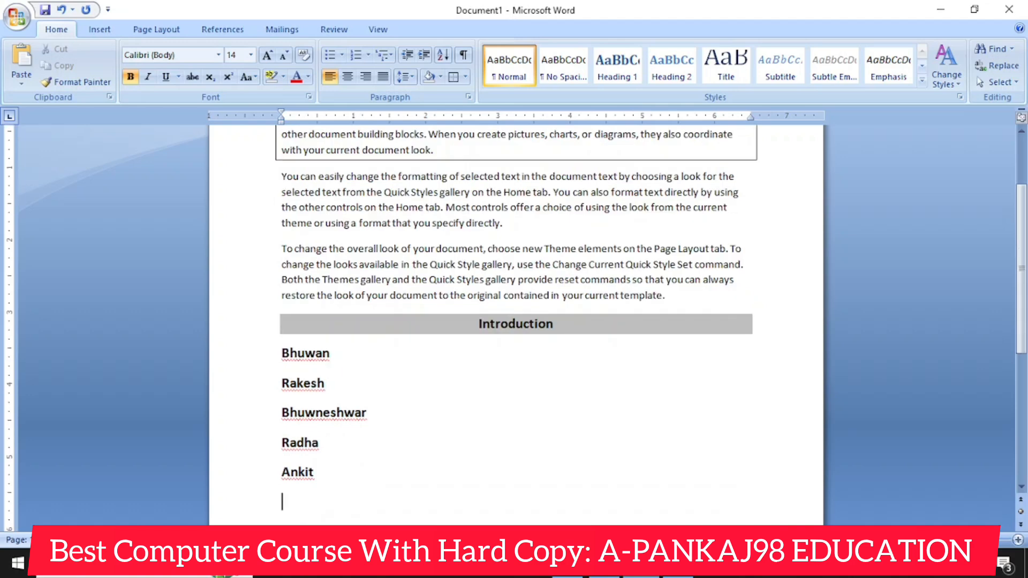
Step: Extend the name list below Introduction with six more first names, one per line
{"action": "type", "text": "deepak"}
{"action": "key", "text": "Return"}
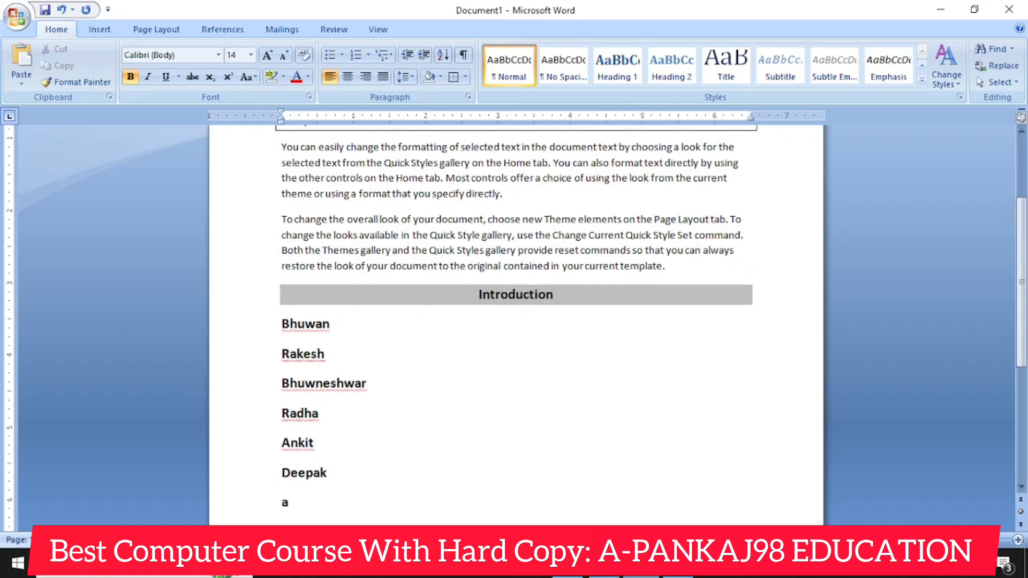
{"action": "type", "text": "ankita"}
{"action": "key", "text": "Return"}
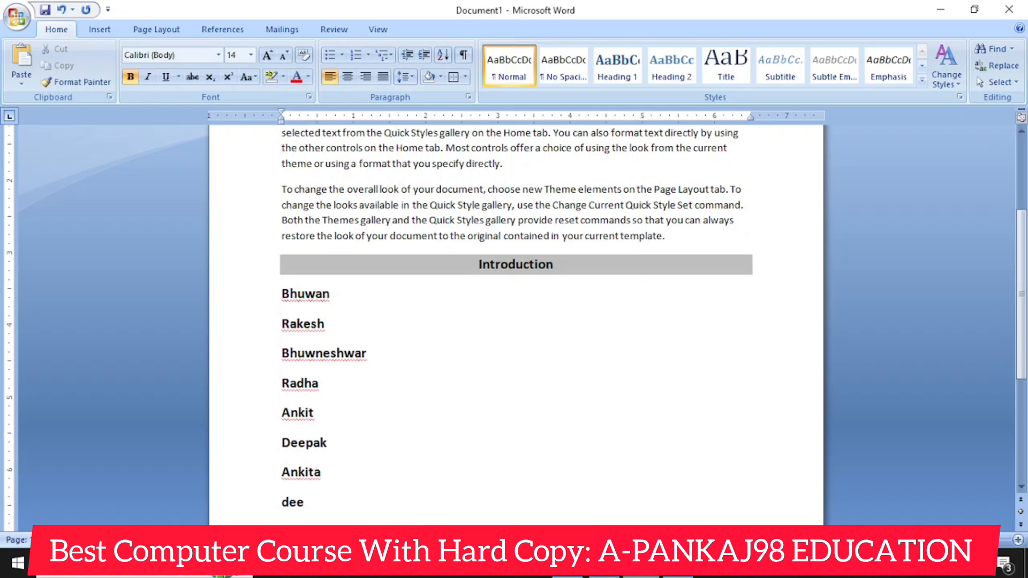
{"action": "type", "text": "deepika"}
{"action": "key", "text": "Return"}
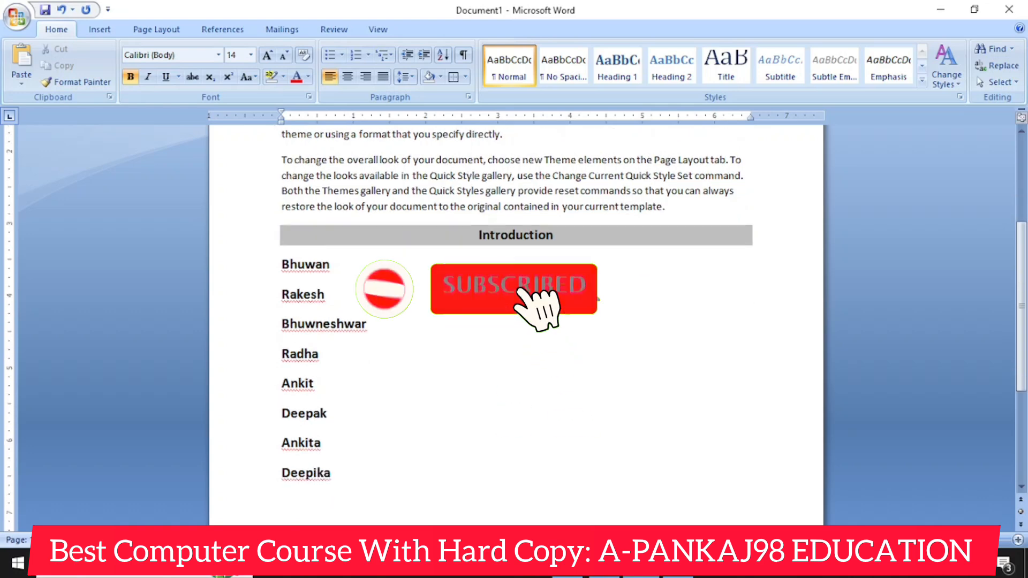
{"action": "type", "text": "n"}
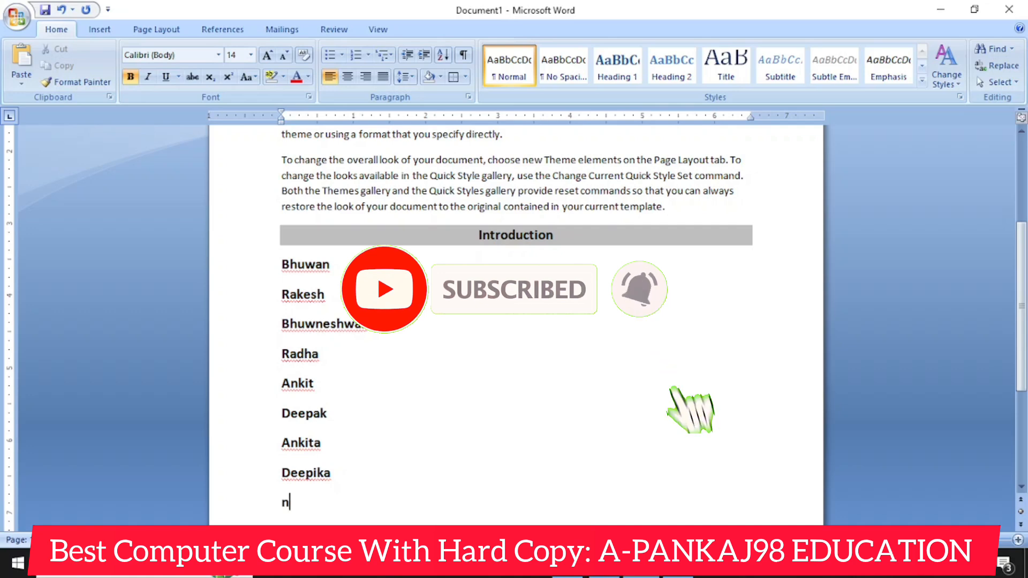
{"action": "type", "text": "itin"}
{"action": "key", "text": "Return"}
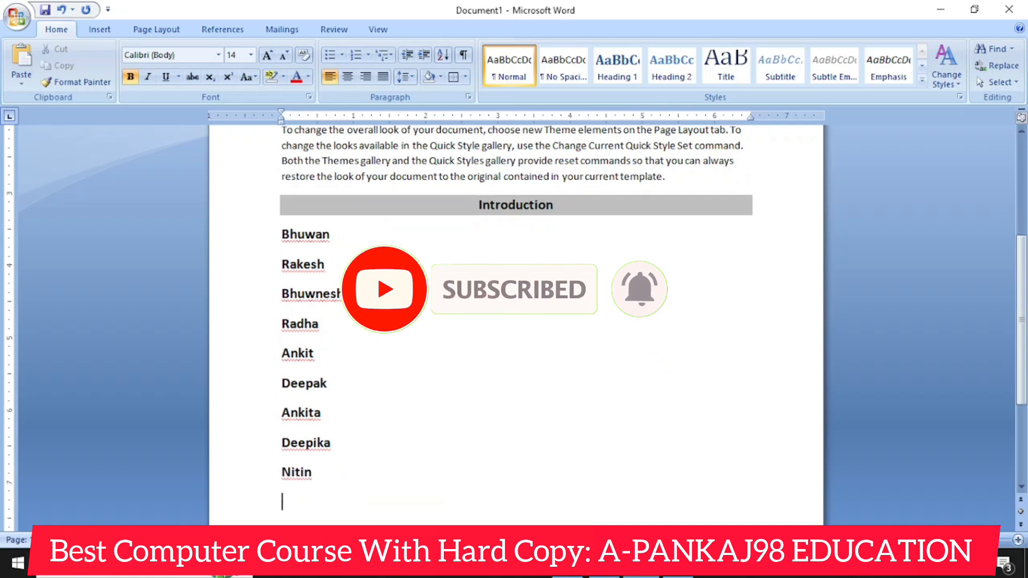
{"action": "type", "text": "akhi"}
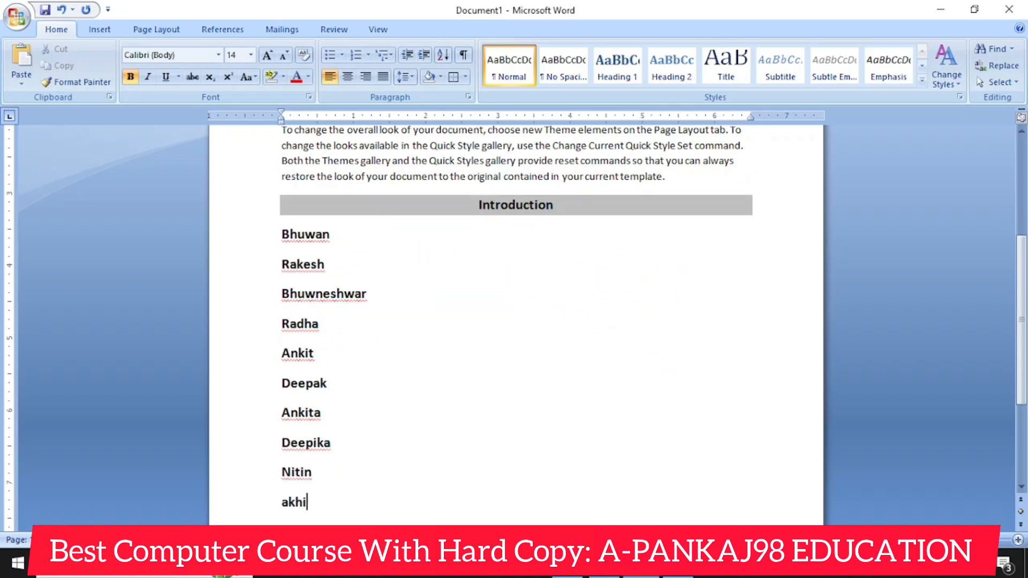
{"action": "type", "text": "lesh"}
{"action": "key", "text": "Return"}
{"action": "type", "text": "ni"}
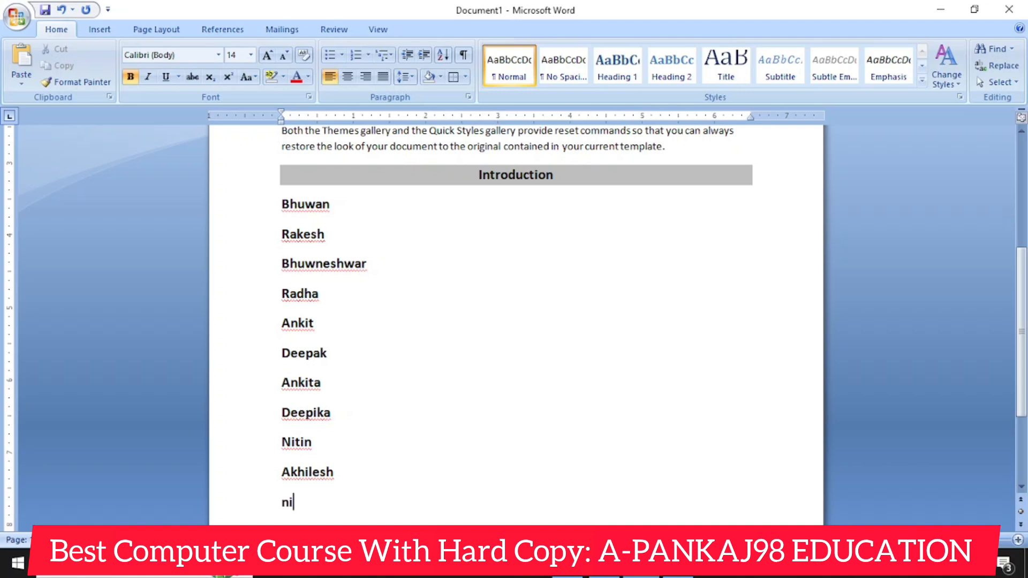
{"action": "key", "text": "Return"}
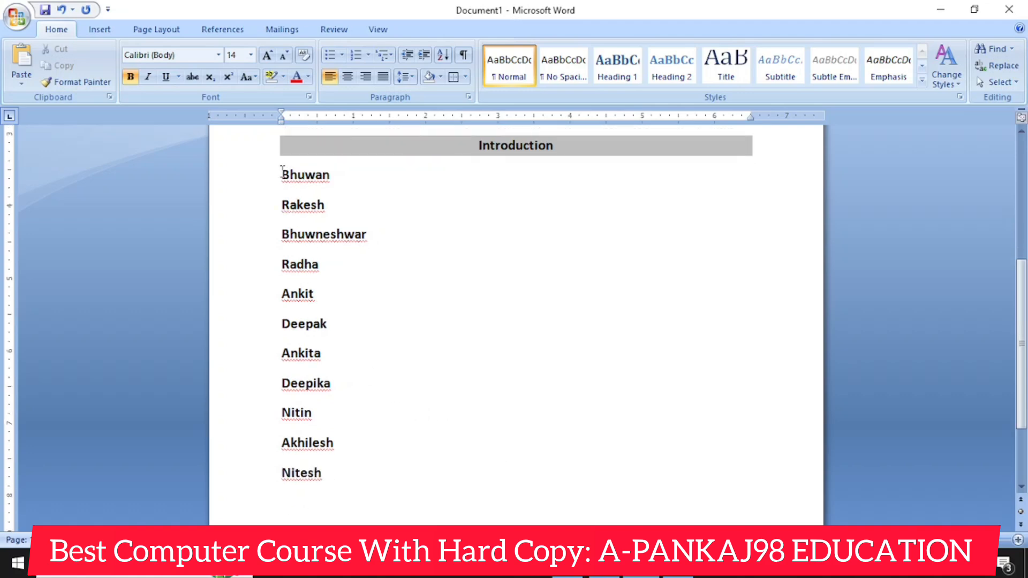
Step: Sort the eleven names below the Introduction heading by paragraphs as text in descending order
{"action": "left_click_drag", "start_coordinate": [282, 170], "coordinate": [339, 479]}
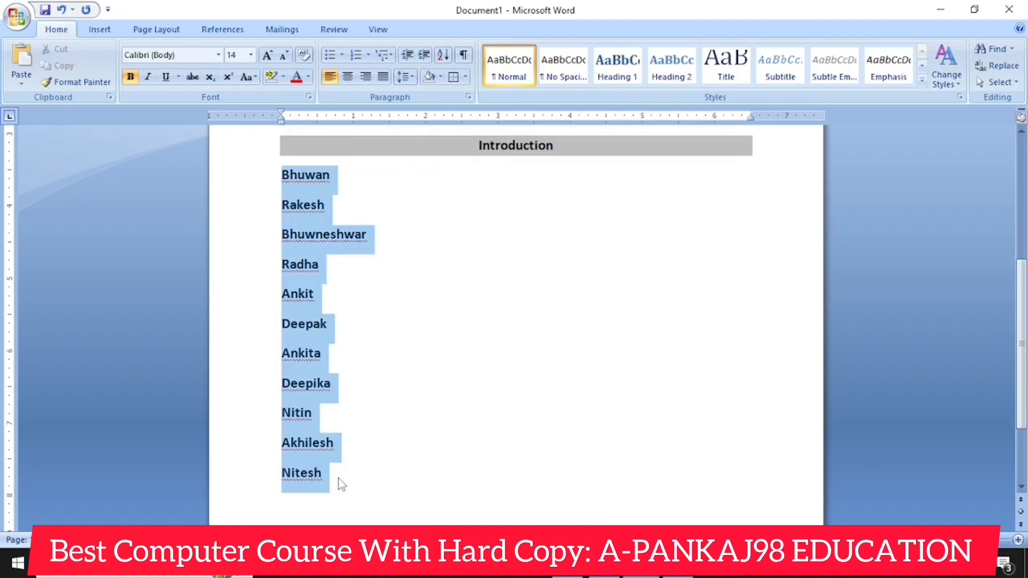
{"action": "left_click", "coordinate": [444, 56]}
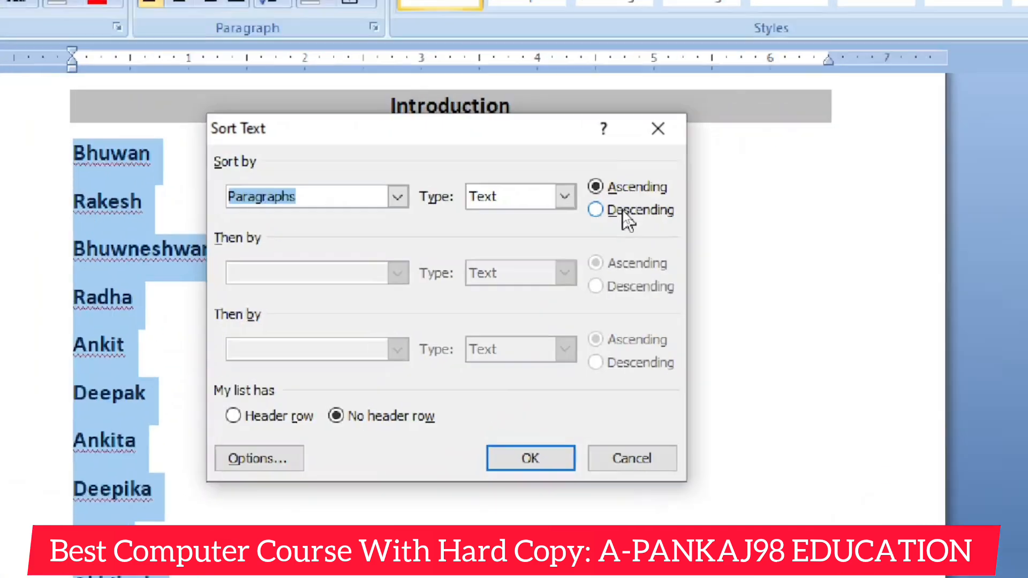
{"action": "left_click", "coordinate": [625, 215]}
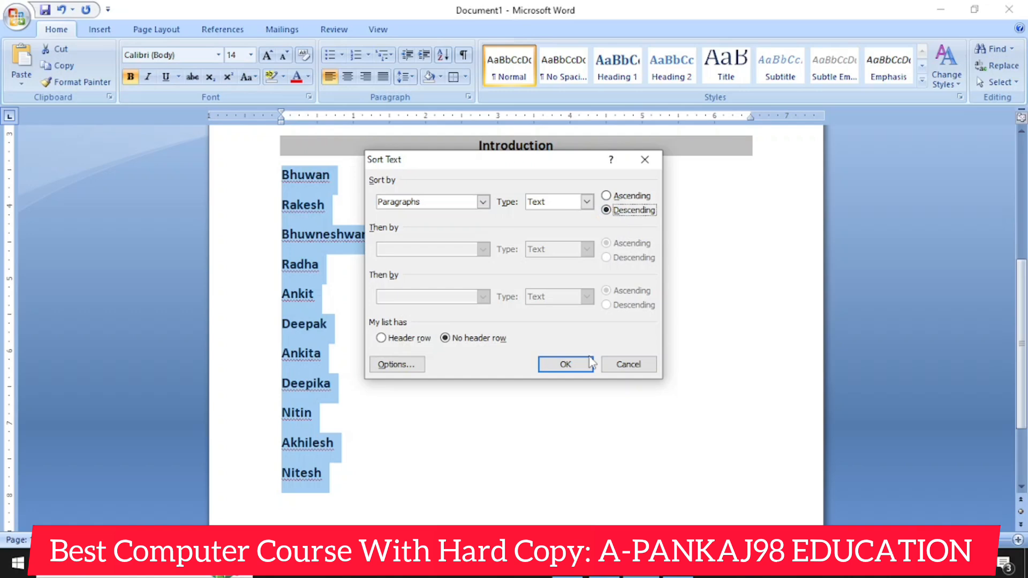
{"action": "left_click", "coordinate": [590, 359]}
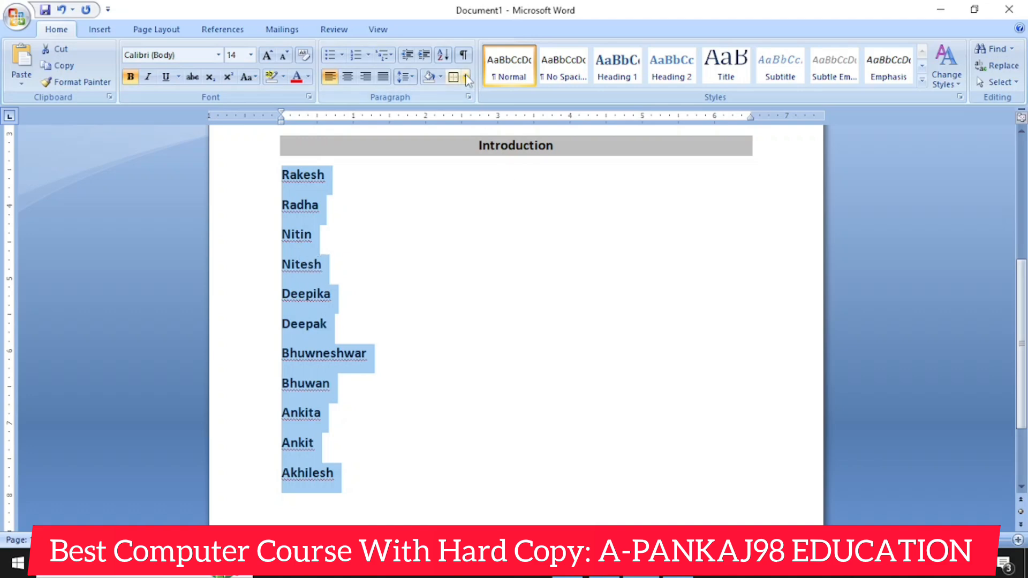
Step: Sort the selected names in ascending order and clear the selection
{"action": "left_click", "coordinate": [445, 53]}
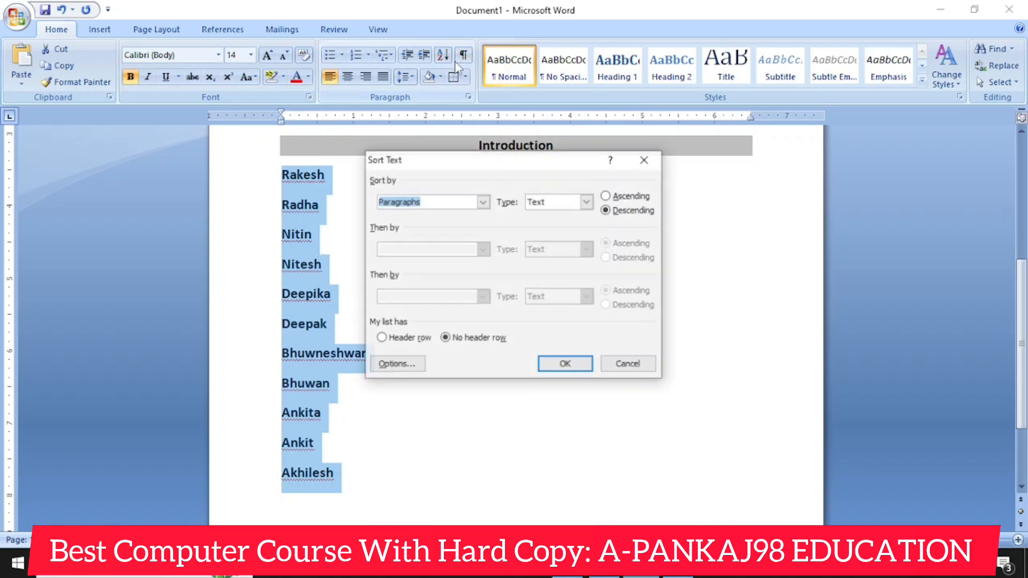
{"action": "left_click", "coordinate": [620, 198]}
{"action": "left_click", "coordinate": [567, 364]}
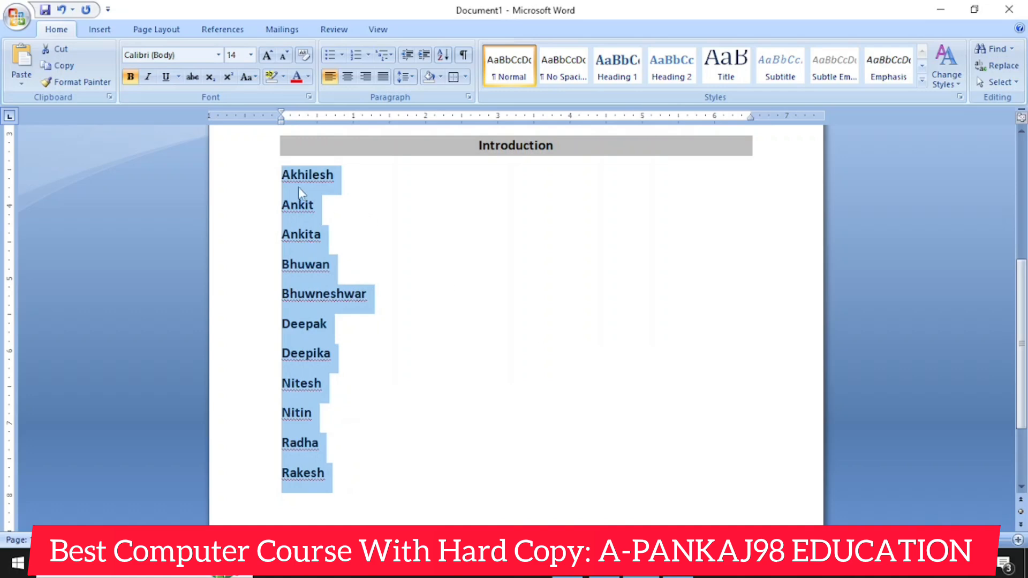
{"action": "left_click", "coordinate": [326, 190]}
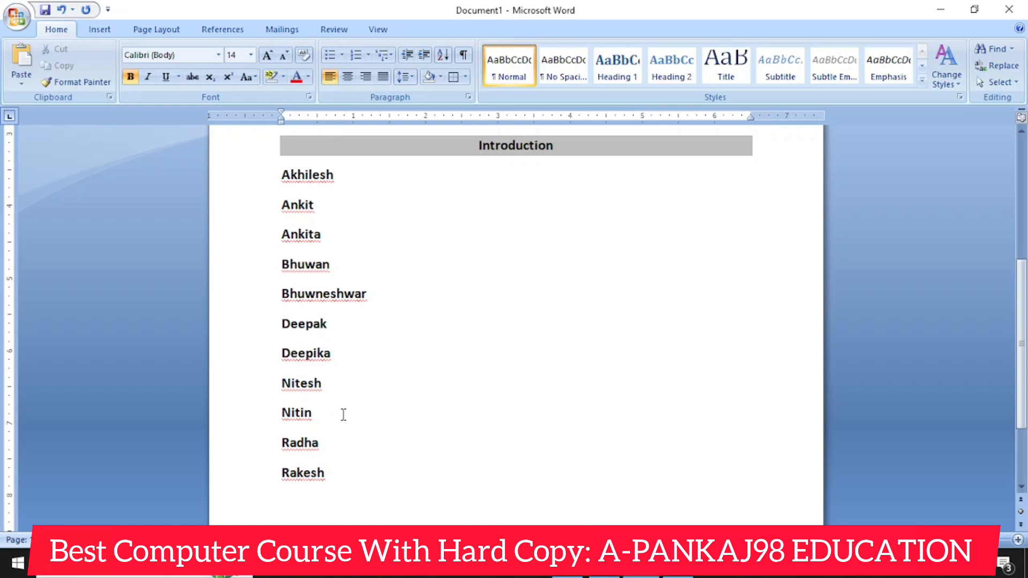
Step: Undo the sorting and the entry of all the names below the Introduction heading
{"action": "key", "text": "ctrl+z"}
{"action": "key", "text": "ctrl+z"}
{"action": "key", "text": "ctrl+z"}
{"action": "key", "text": "ctrl+z"}
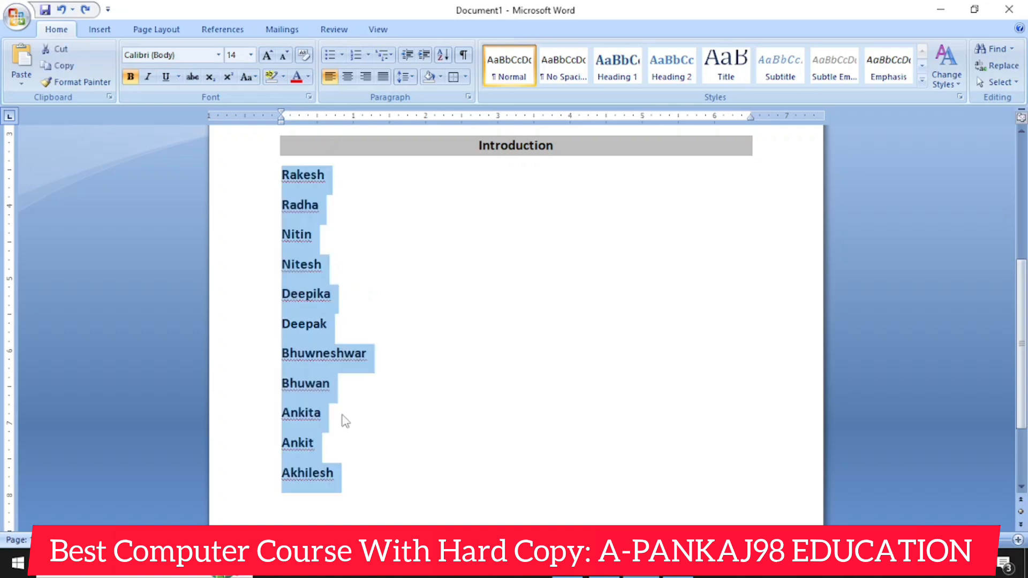
{"action": "key", "text": "ctrl+z"}
{"action": "key", "text": "ctrl+z"}
{"action": "key", "text": "ctrl+z"}
{"action": "key", "text": "ctrl+z"}
{"action": "key", "text": "ctrl+z"}
{"action": "key", "text": "ctrl+z"}
{"action": "key", "text": "ctrl+z"}
{"action": "key", "text": "ctrl+z"}
{"action": "key", "text": "ctrl+z"}
{"action": "key", "text": "ctrl+z"}
{"action": "key", "text": "ctrl+z"}
{"action": "key", "text": "ctrl+z"}
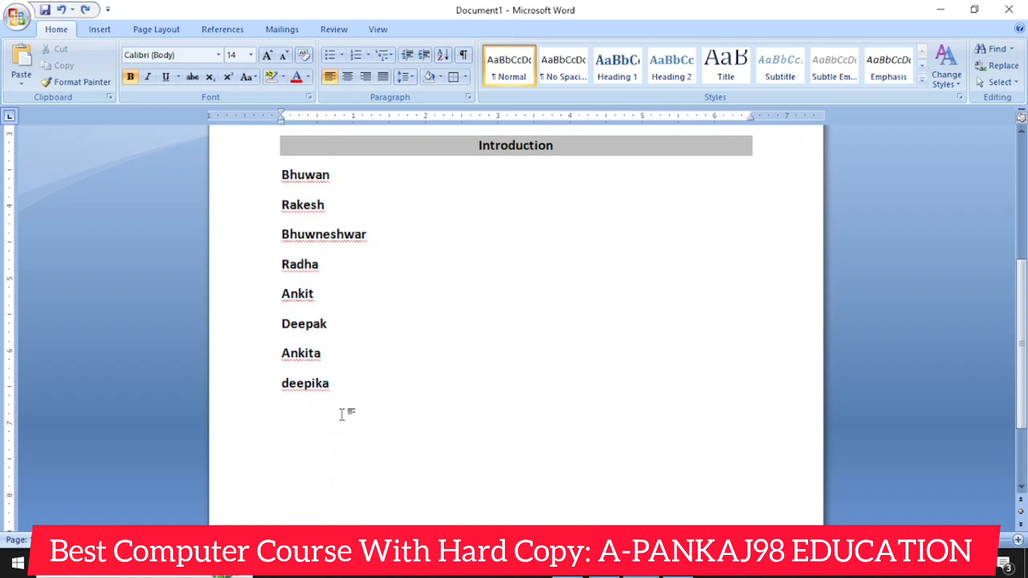
{"action": "key", "text": "ctrl+z"}
{"action": "key", "text": "ctrl+z"}
{"action": "key", "text": "ctrl+z"}
{"action": "key", "text": "ctrl+z"}
{"action": "key", "text": "ctrl+z"}
{"action": "key", "text": "ctrl+z"}
{"action": "key", "text": "ctrl+z"}
{"action": "key", "text": "ctrl+z"}
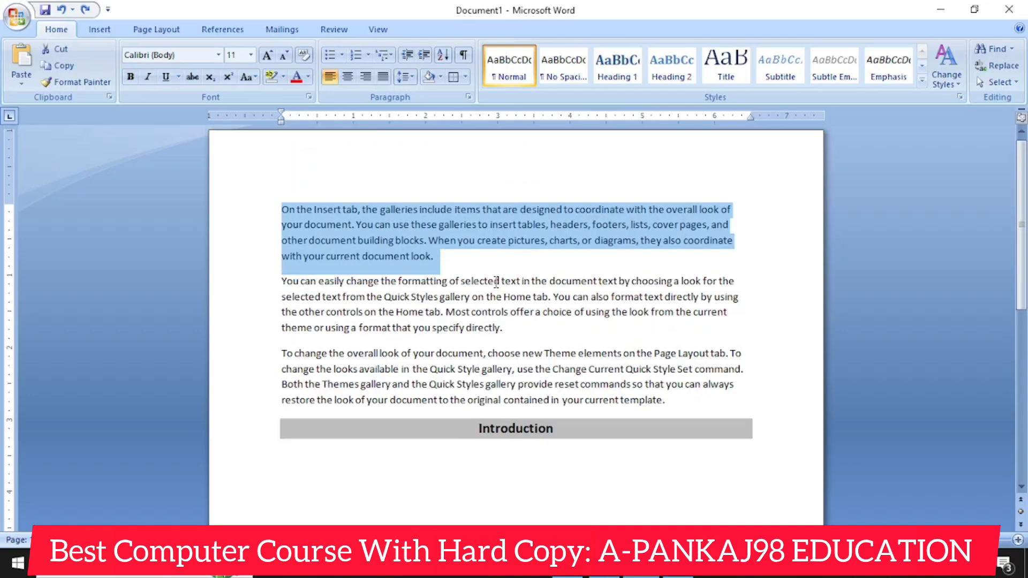
Step: Preview the Emphasis quick style on the three body paragraphs and clear the selection without applying it
{"action": "left_click", "coordinate": [499, 265]}
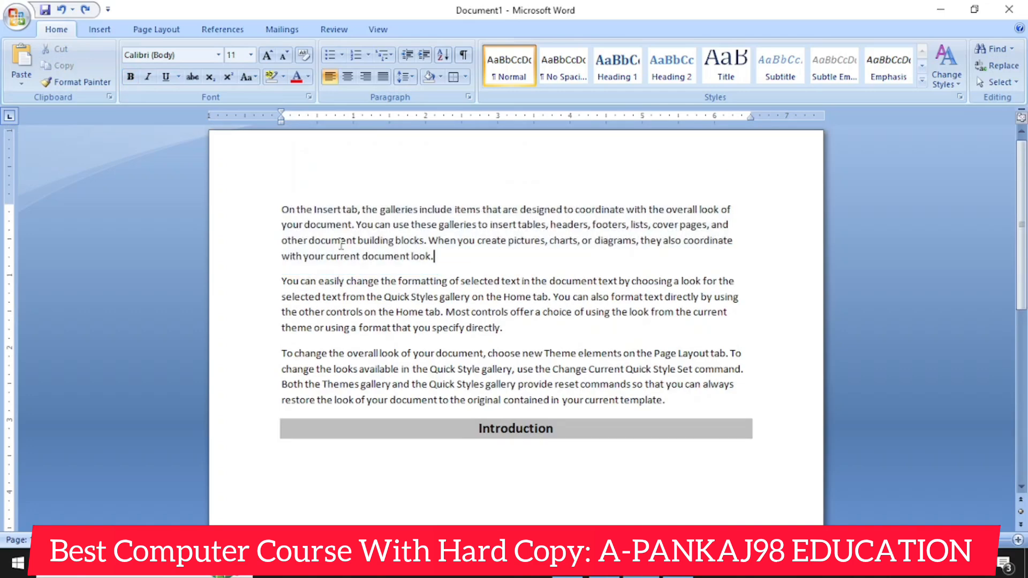
{"action": "left_click_drag", "start_coordinate": [282, 209], "coordinate": [679, 408]}
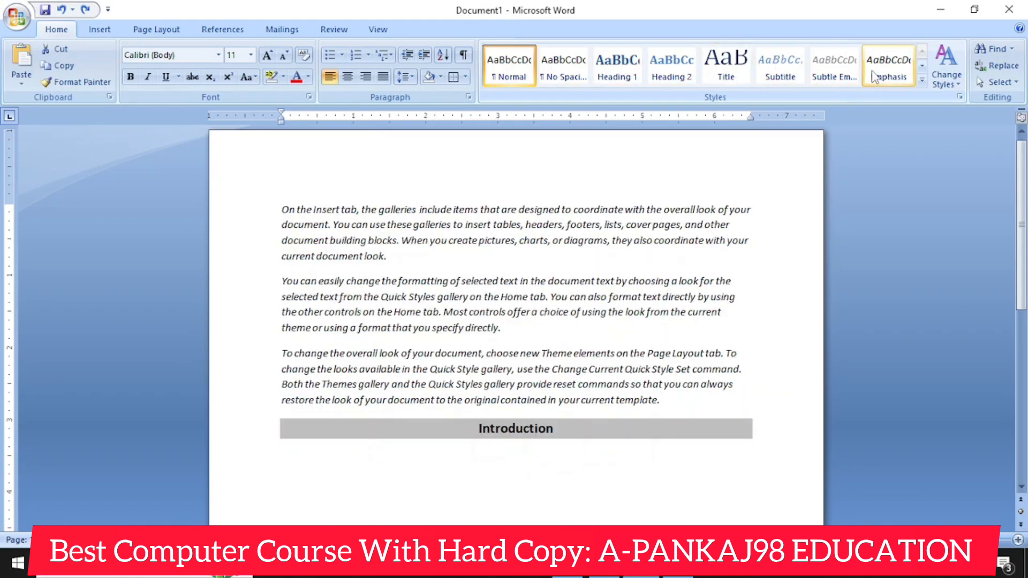
{"action": "left_click", "coordinate": [771, 277]}
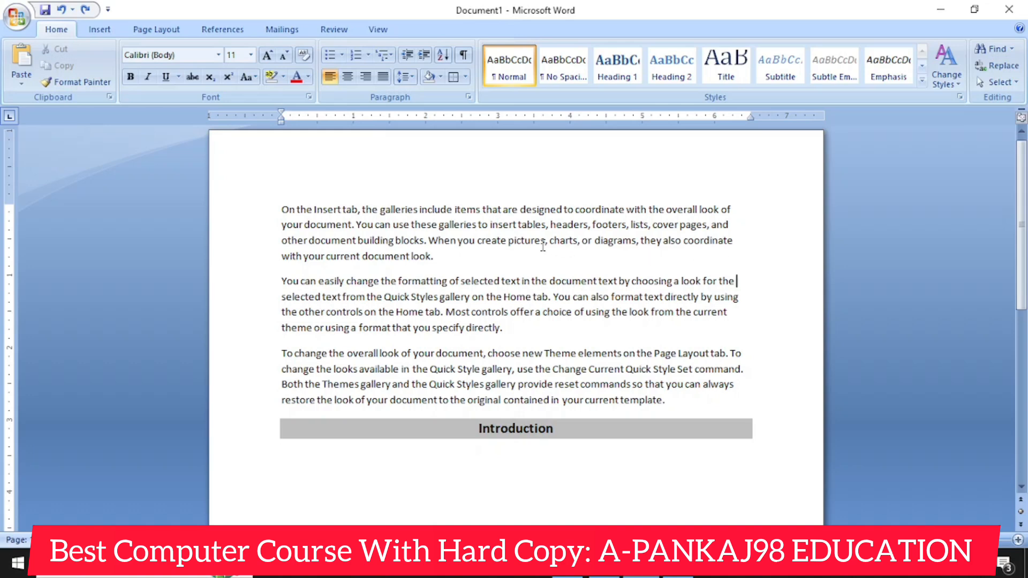
Step: Show the formatting marks, add an empty paragraph at the end of the document, and hide the marks
{"action": "left_click", "coordinate": [463, 56]}
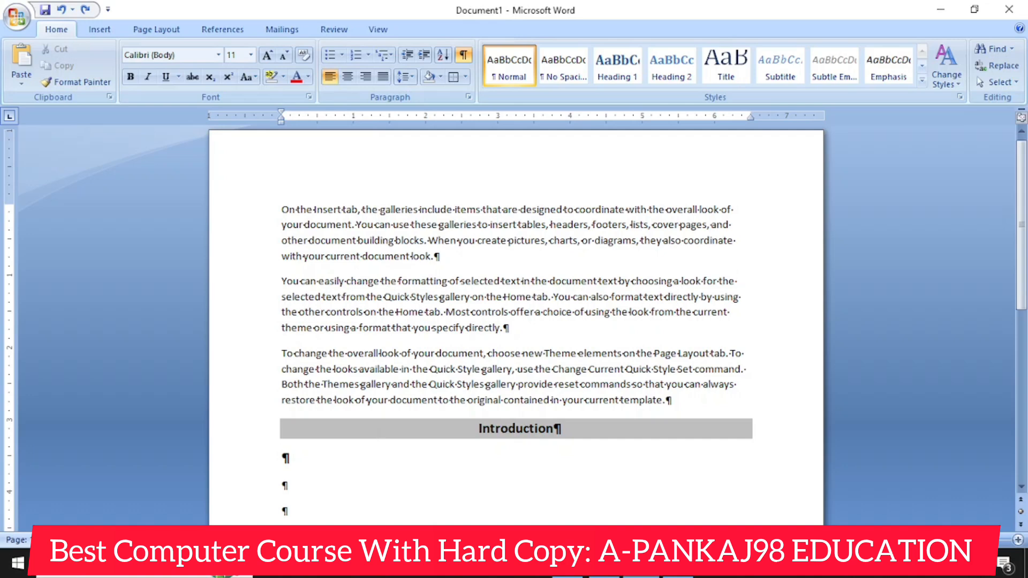
{"action": "scroll", "coordinate": [379, 431], "scroll_direction": "down", "scroll_amount": 2}
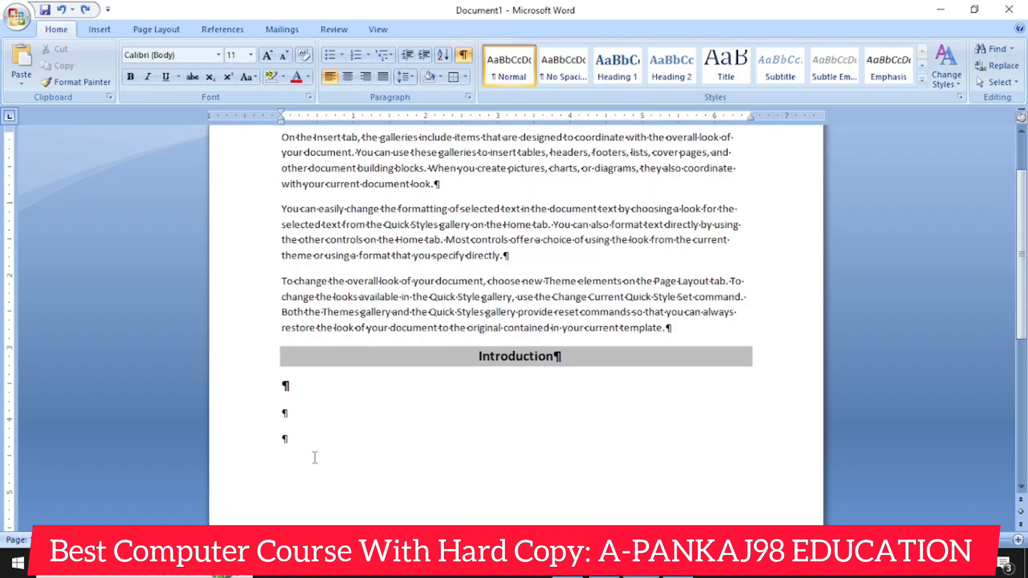
{"action": "key", "text": "Return"}
{"action": "left_click", "coordinate": [464, 55]}
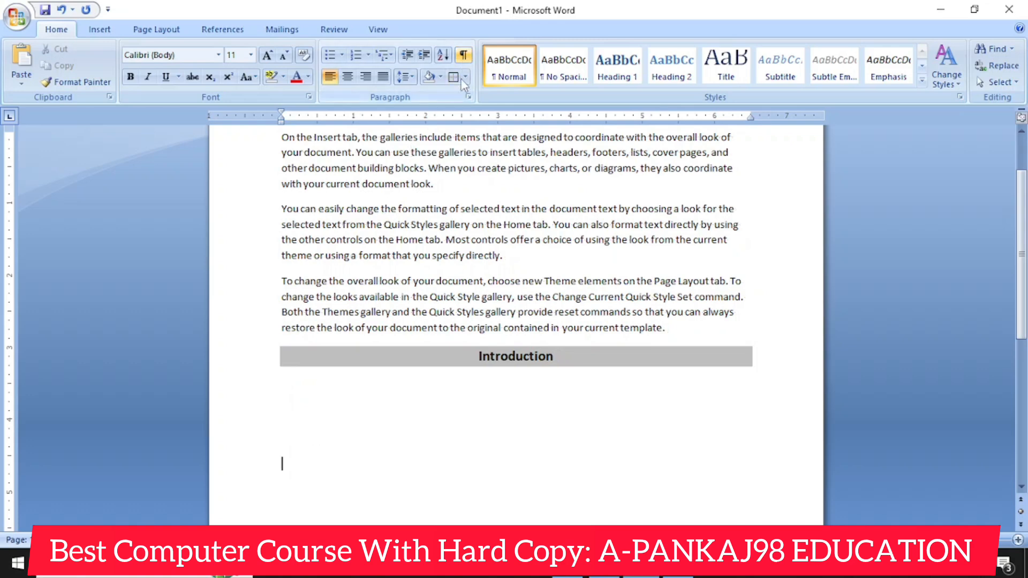
{"action": "left_click", "coordinate": [316, 375]}
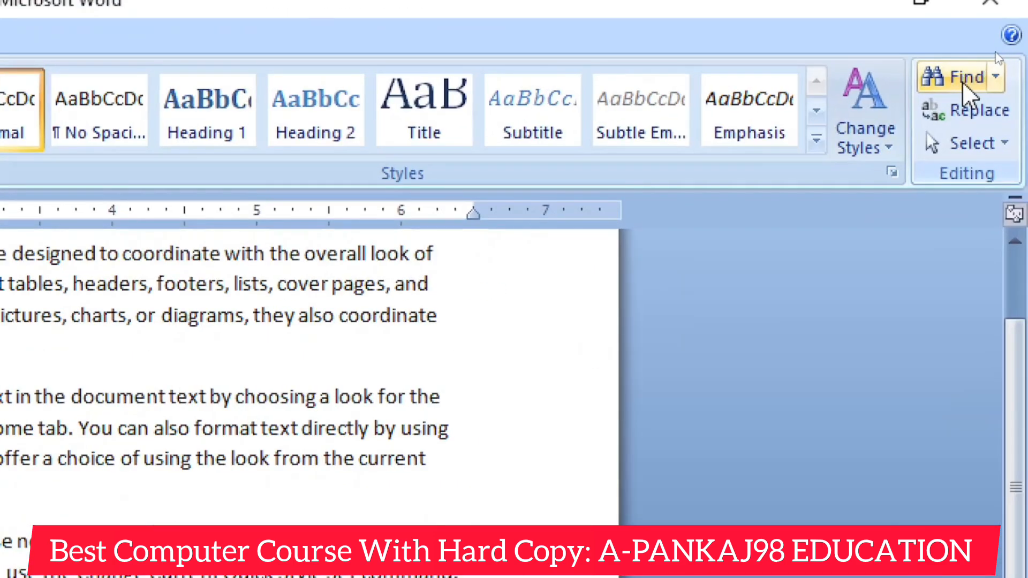
Step: Select all of the document's content with Select All and clear the selection
{"action": "left_click", "coordinate": [972, 141]}
{"action": "left_click", "coordinate": [720, 179]}
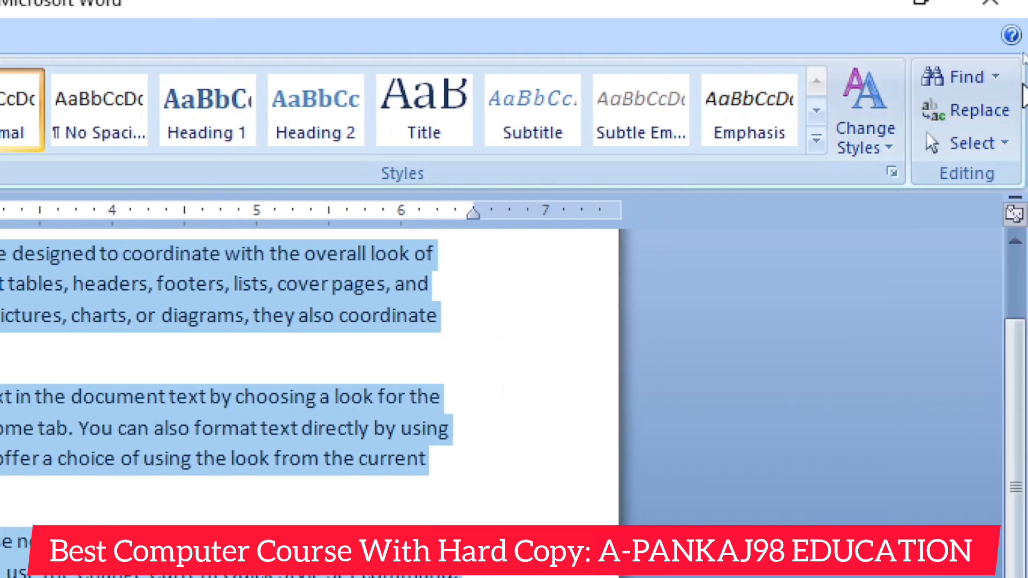
{"action": "left_click", "coordinate": [969, 143]}
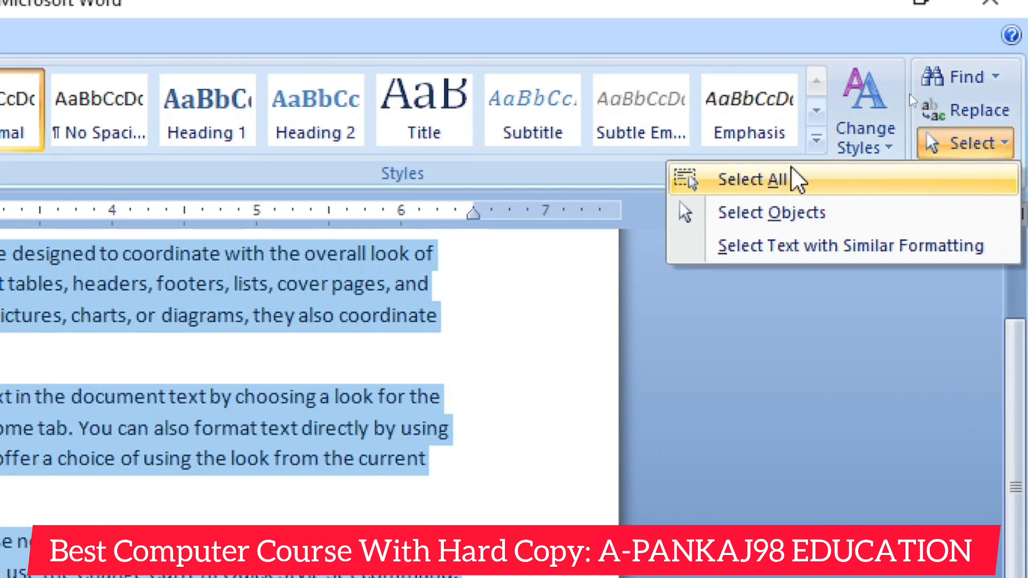
{"action": "left_click", "coordinate": [798, 180]}
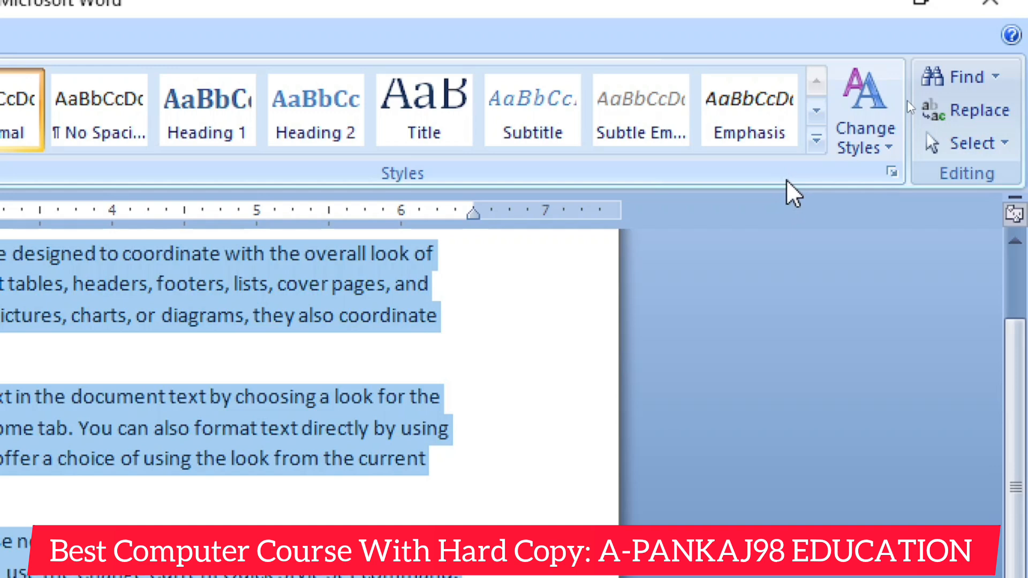
{"action": "left_click", "coordinate": [447, 410]}
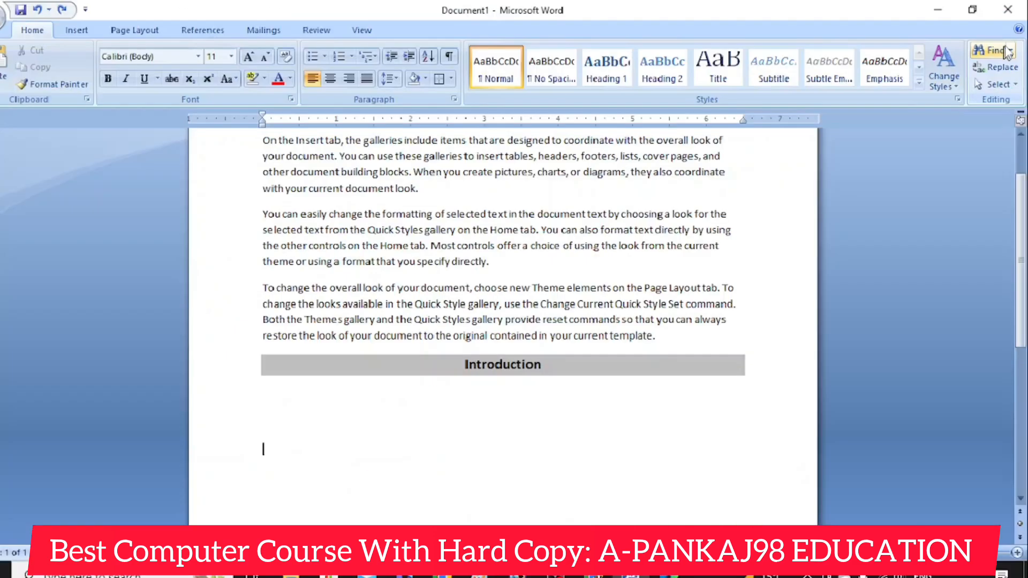
Step: Open the Find and Replace dialog and look through its Find, Replace and Go To pages
{"action": "left_click", "coordinate": [982, 80]}
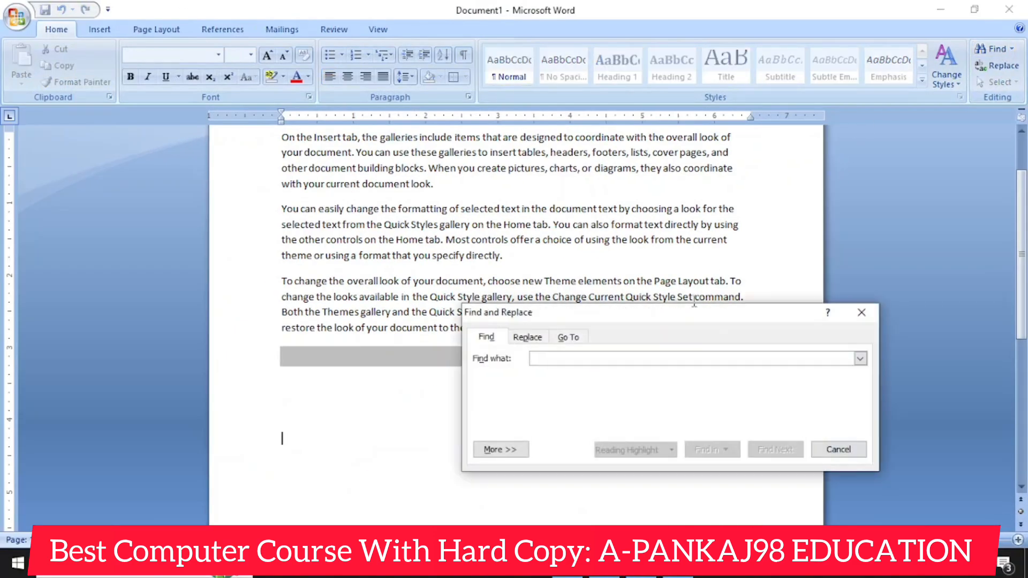
{"action": "left_click_drag", "start_coordinate": [687, 314], "coordinate": [665, 237]}
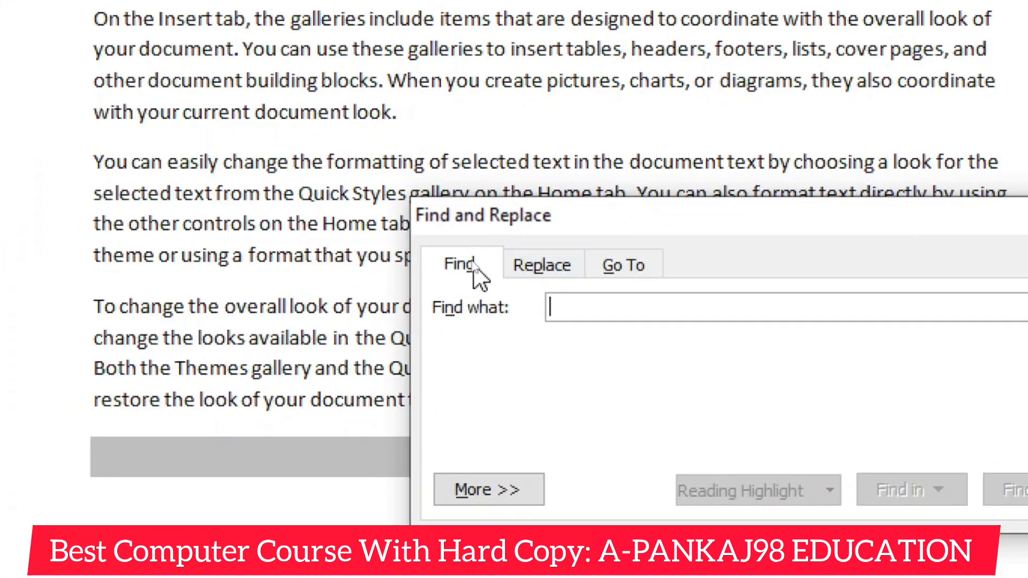
{"action": "left_click", "coordinate": [537, 267]}
{"action": "left_click", "coordinate": [647, 266]}
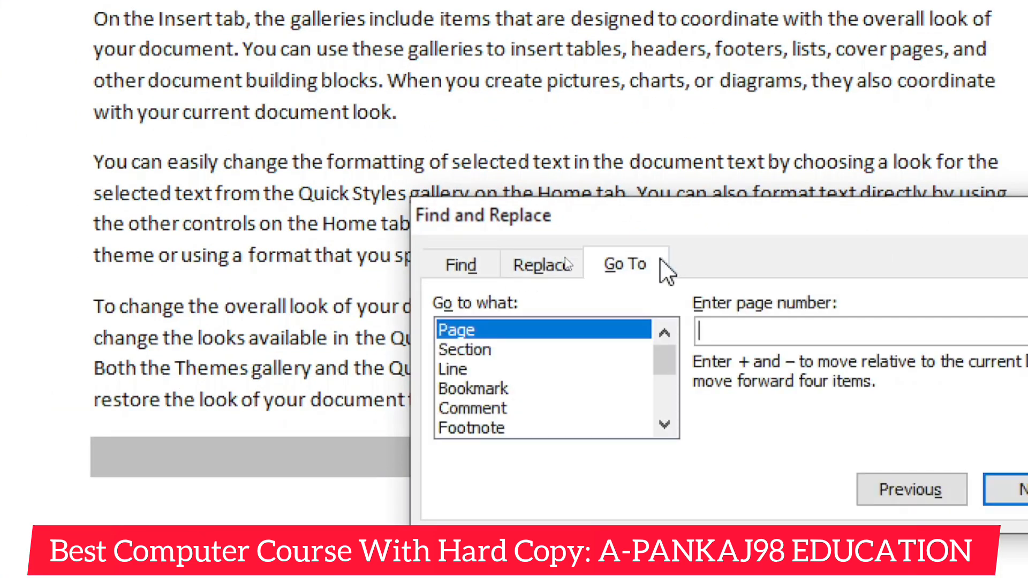
{"action": "left_click", "coordinate": [534, 266]}
{"action": "left_click", "coordinate": [469, 266]}
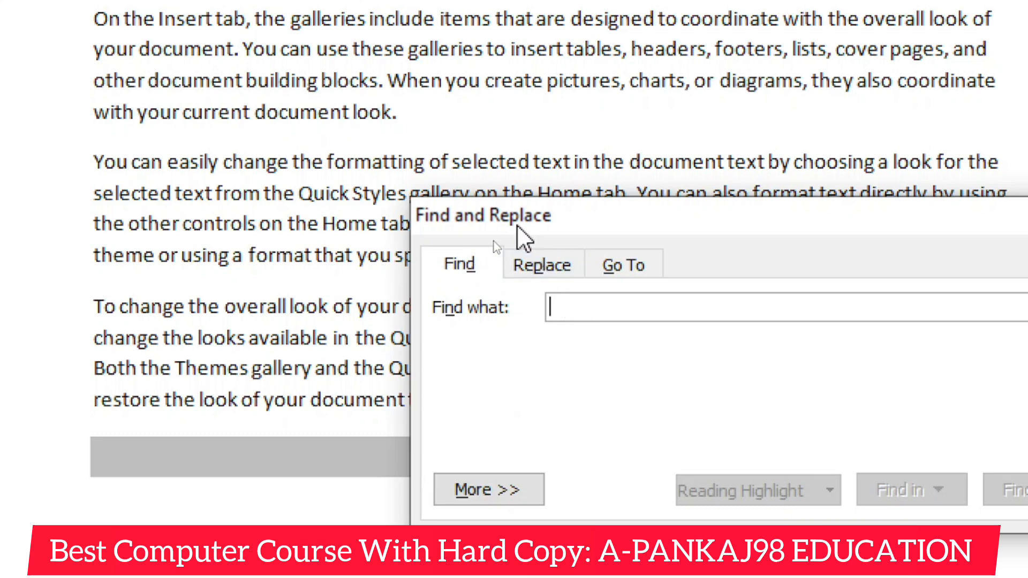
Step: Search the document for "you", step through every occurrence until the search ends, and close the dialog
{"action": "type", "text": "you"}
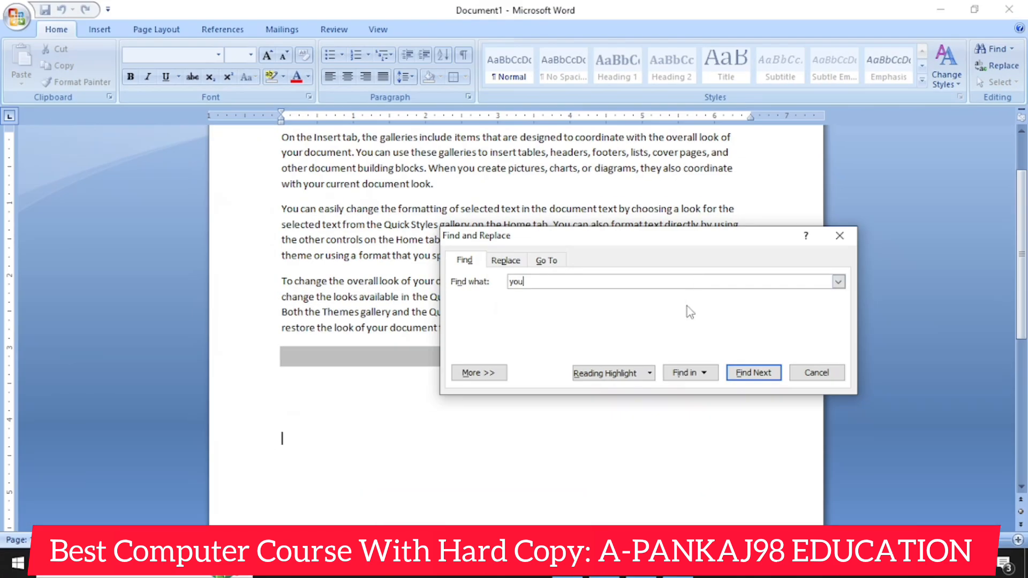
{"action": "left_click", "coordinate": [743, 373]}
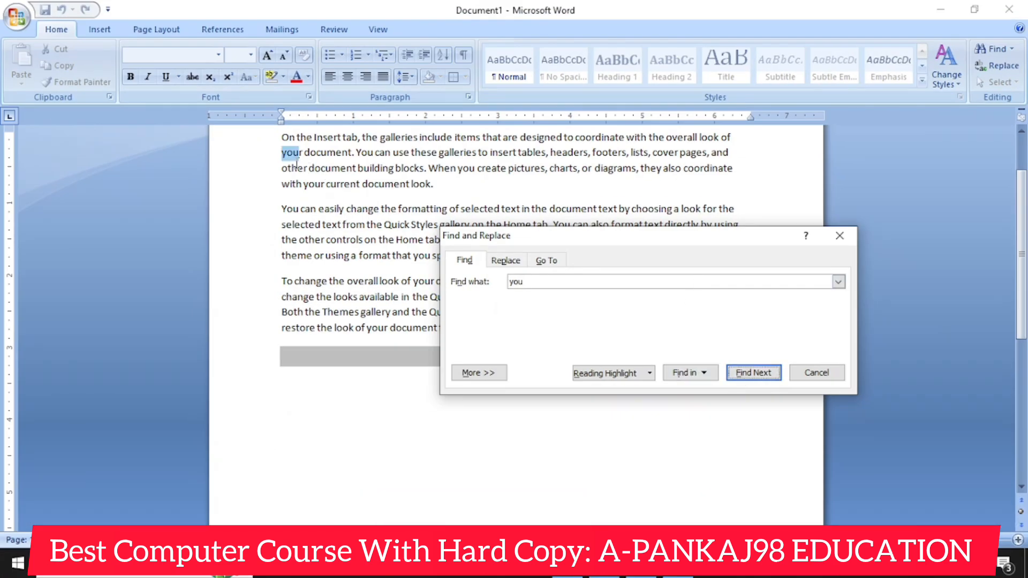
{"action": "left_click", "coordinate": [751, 375]}
{"action": "left_click", "coordinate": [751, 375]}
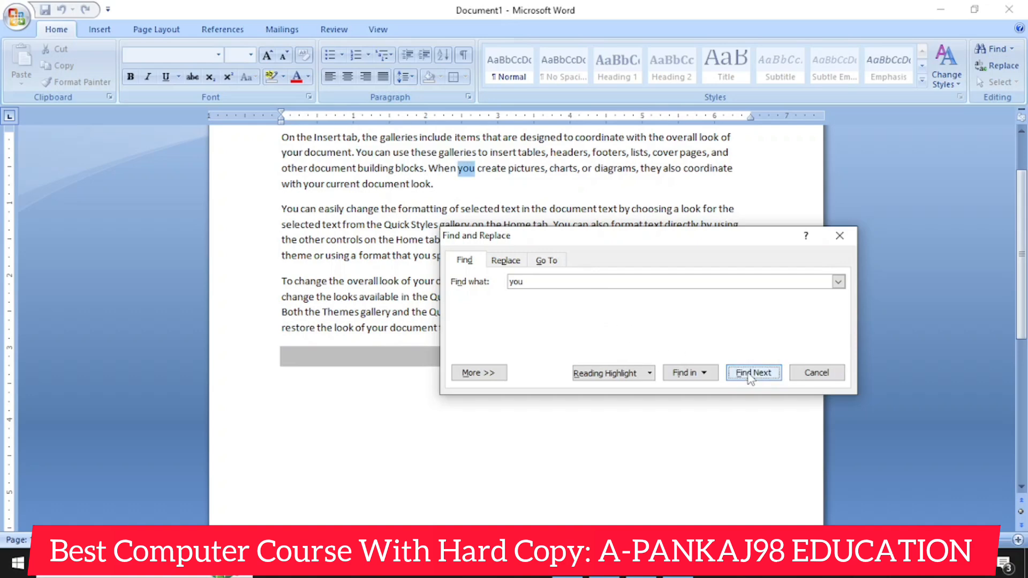
{"action": "left_click", "coordinate": [752, 375]}
{"action": "left_click", "coordinate": [752, 375]}
{"action": "left_click", "coordinate": [752, 375]}
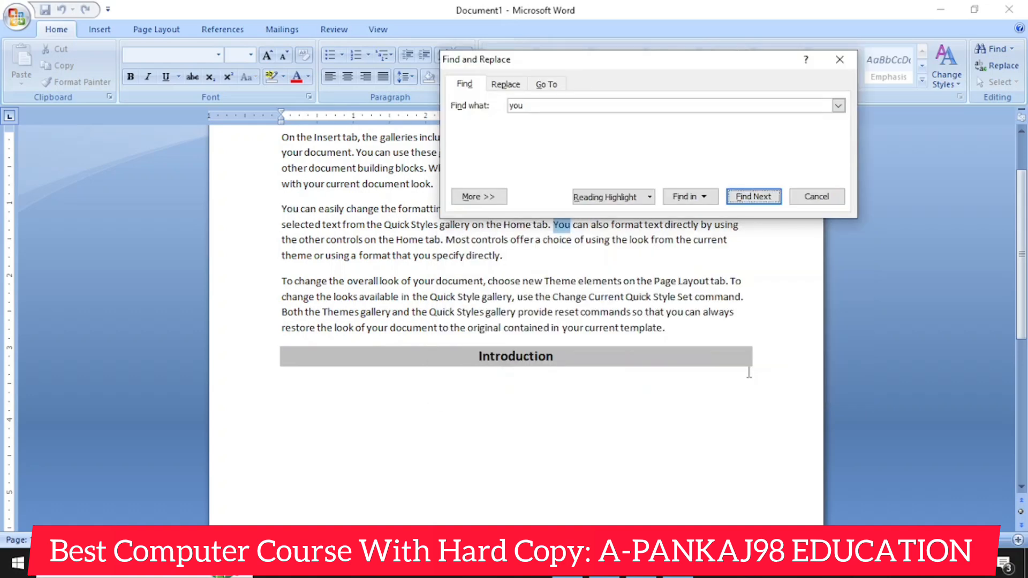
{"action": "left_click", "coordinate": [754, 199]}
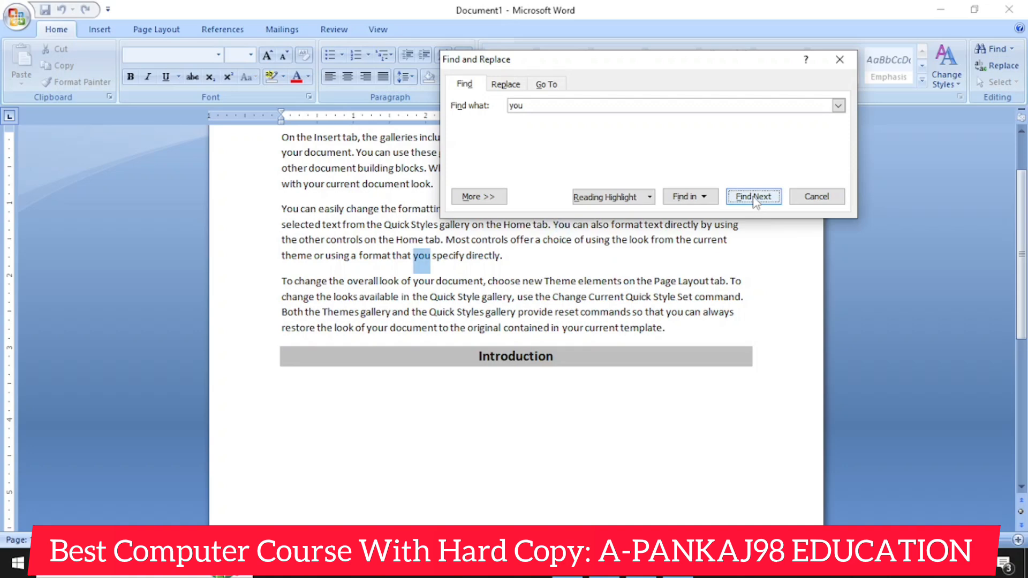
{"action": "left_click", "coordinate": [754, 199]}
{"action": "left_click", "coordinate": [755, 199]}
{"action": "left_click", "coordinate": [754, 198]}
{"action": "left_click", "coordinate": [754, 199]}
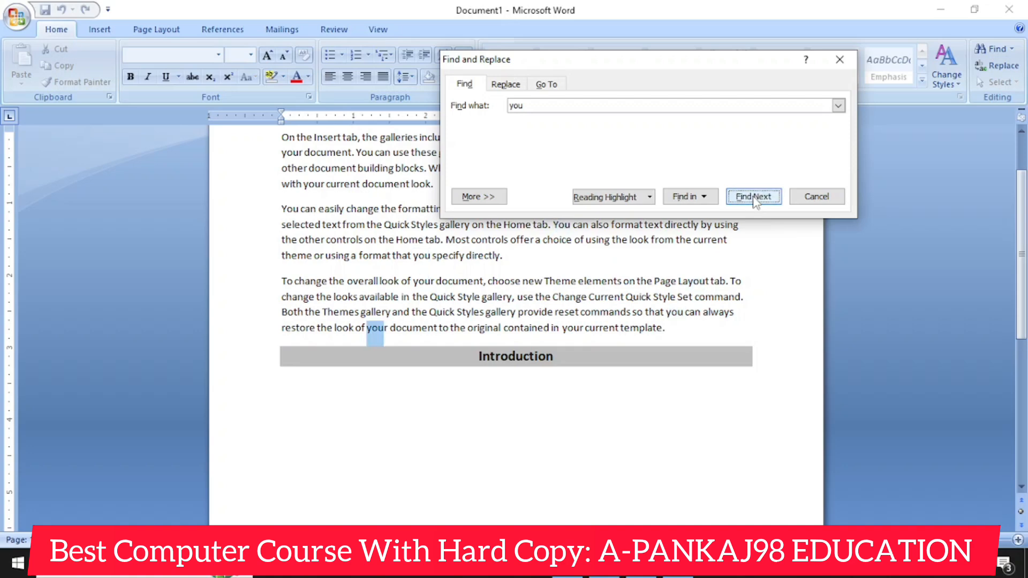
{"action": "left_click", "coordinate": [754, 198]}
{"action": "left_click", "coordinate": [754, 198]}
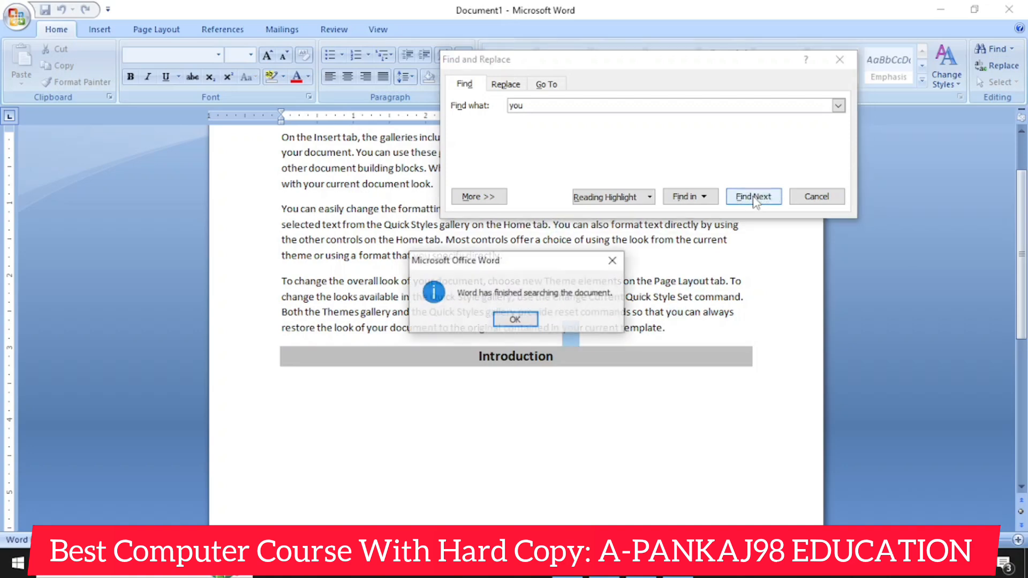
{"action": "left_click", "coordinate": [533, 317]}
{"action": "left_click", "coordinate": [816, 197]}
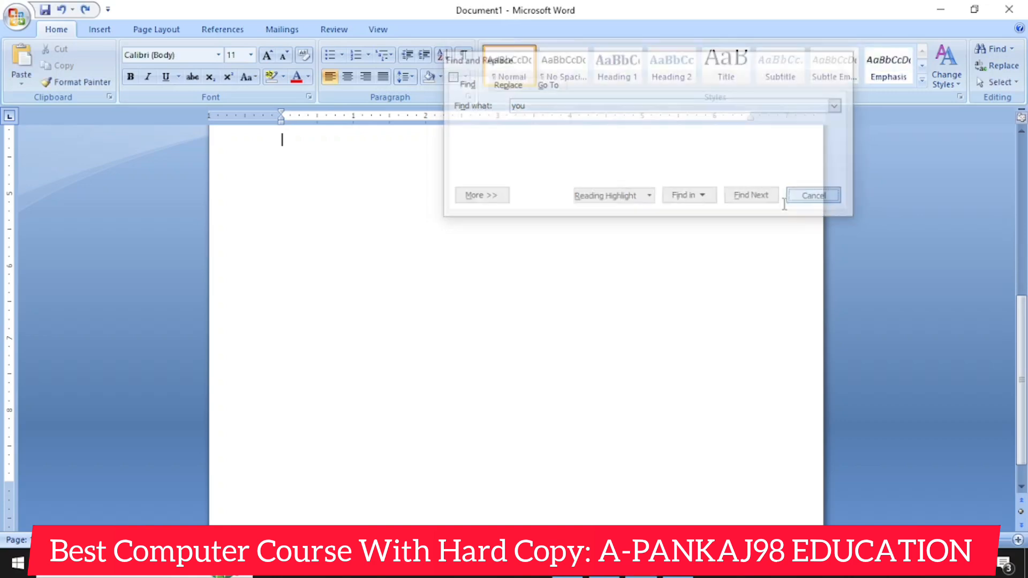
Step: Open the Replace function, clear the old search text, and reposition the dialog over the body text
{"action": "scroll", "coordinate": [549, 315], "scroll_direction": "up", "scroll_amount": 6}
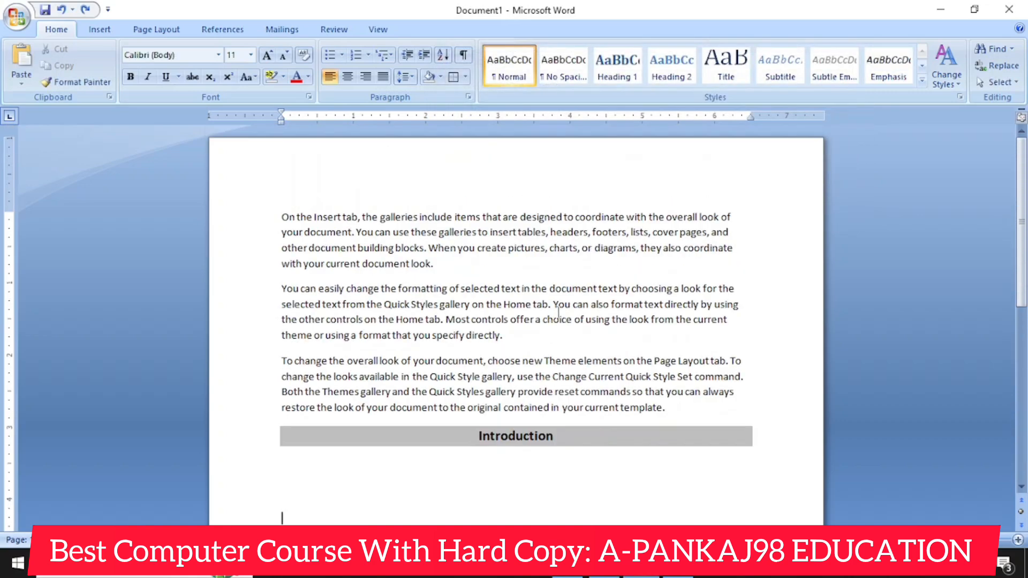
{"action": "left_click", "coordinate": [997, 65]}
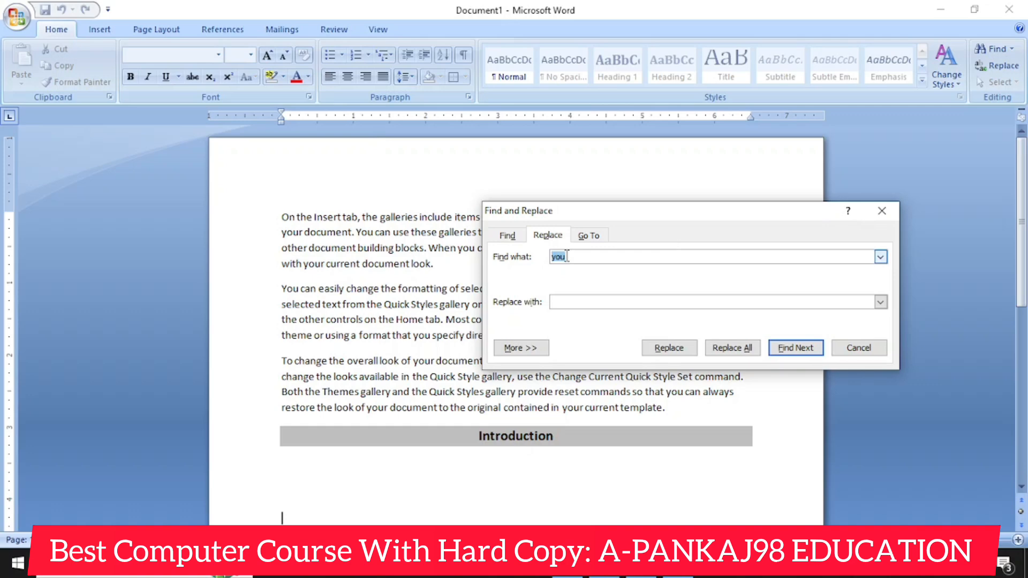
{"action": "key", "text": "BackSpace"}
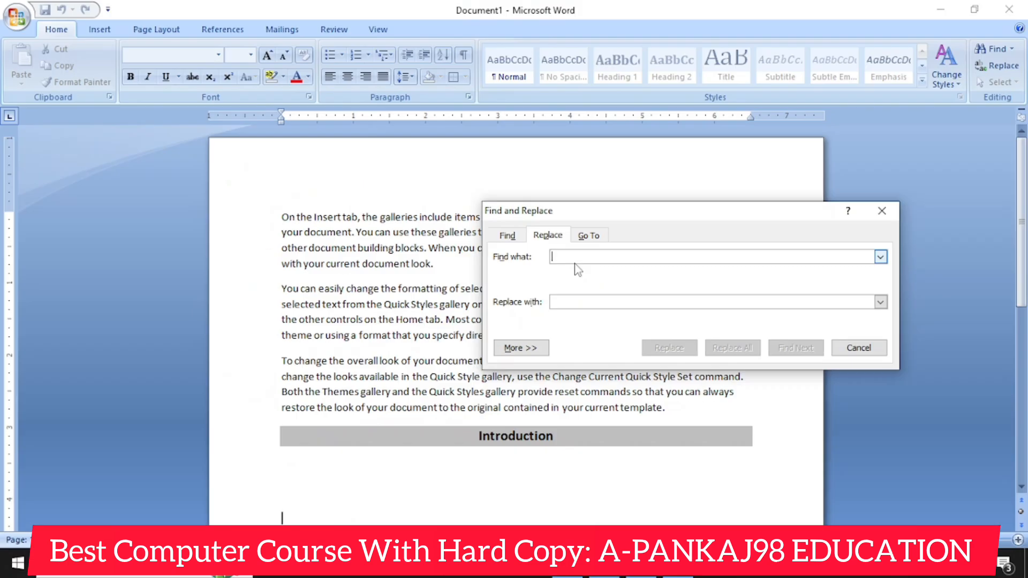
{"action": "left_click_drag", "start_coordinate": [625, 218], "coordinate": [589, 226]}
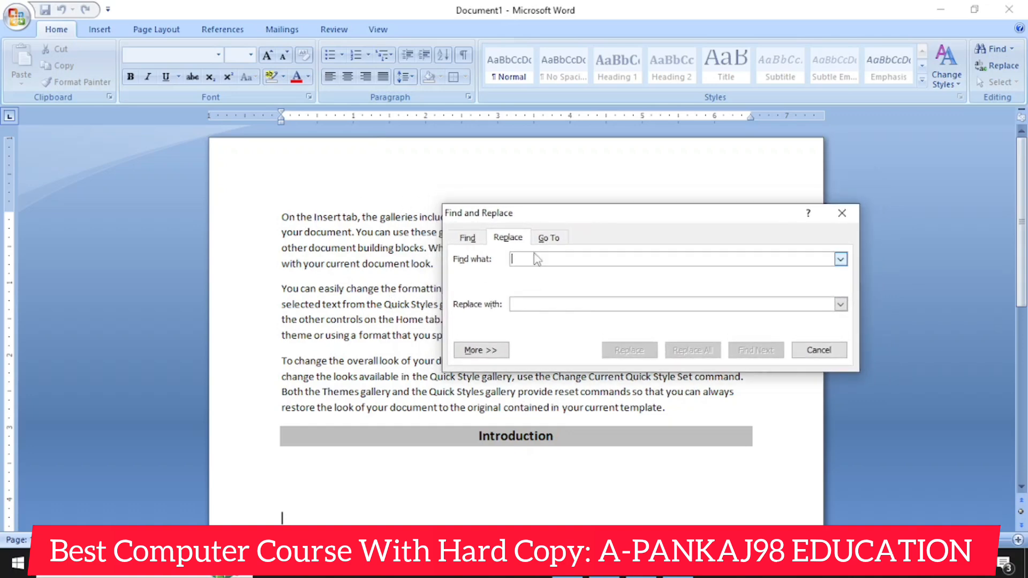
{"action": "left_click_drag", "start_coordinate": [599, 225], "coordinate": [493, 430]}
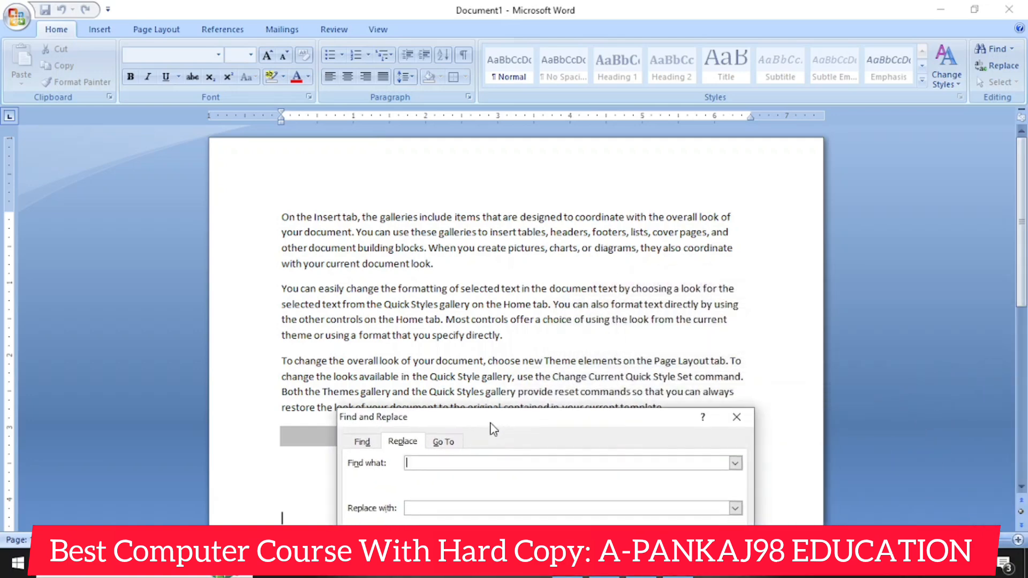
{"action": "left_click_drag", "start_coordinate": [493, 429], "coordinate": [458, 375]}
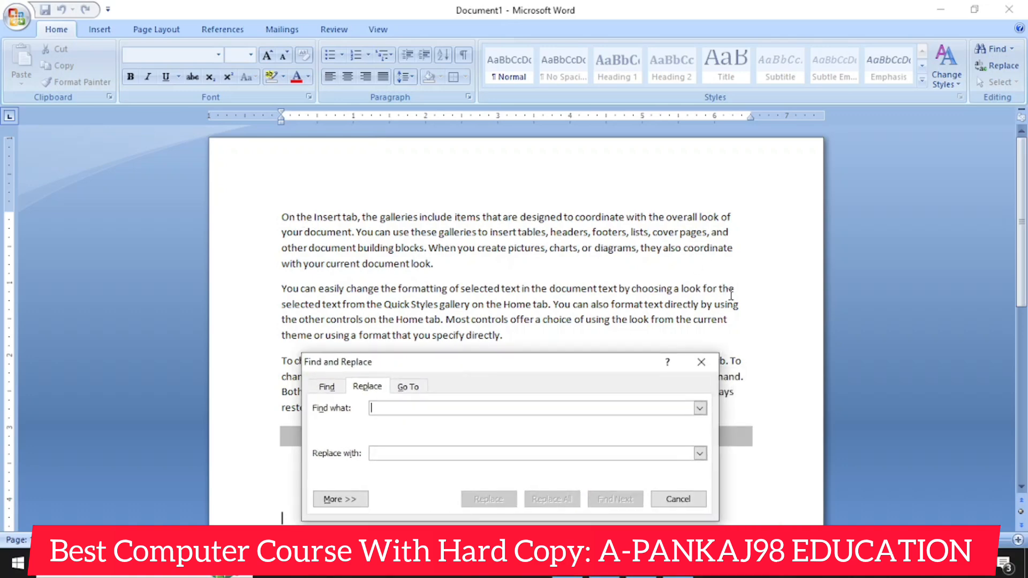
{"action": "left_click_drag", "start_coordinate": [502, 367], "coordinate": [514, 244]}
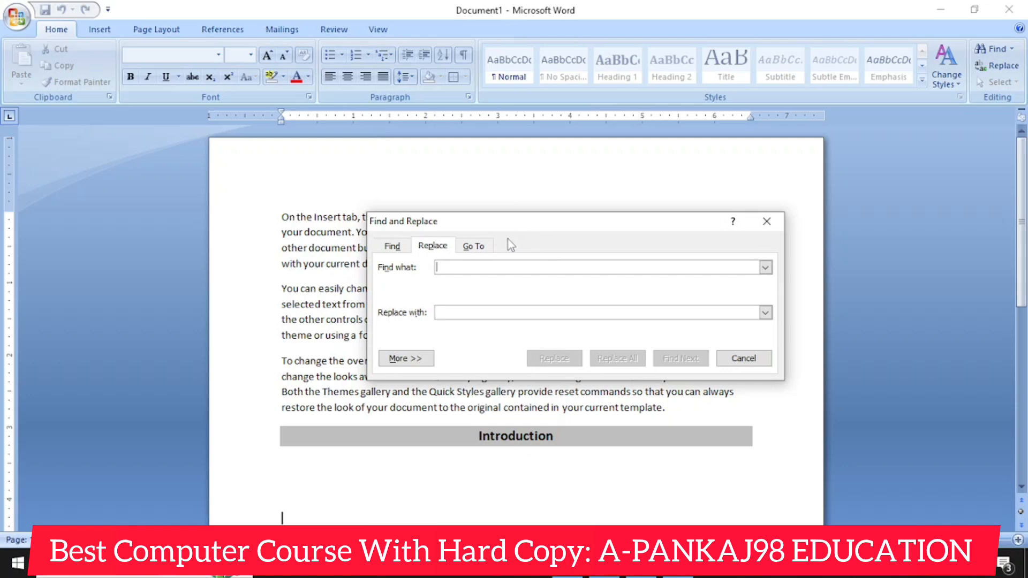
Step: Replace every occurrence of "The" in the document with a first name in capitals
{"action": "type", "text": "The"}
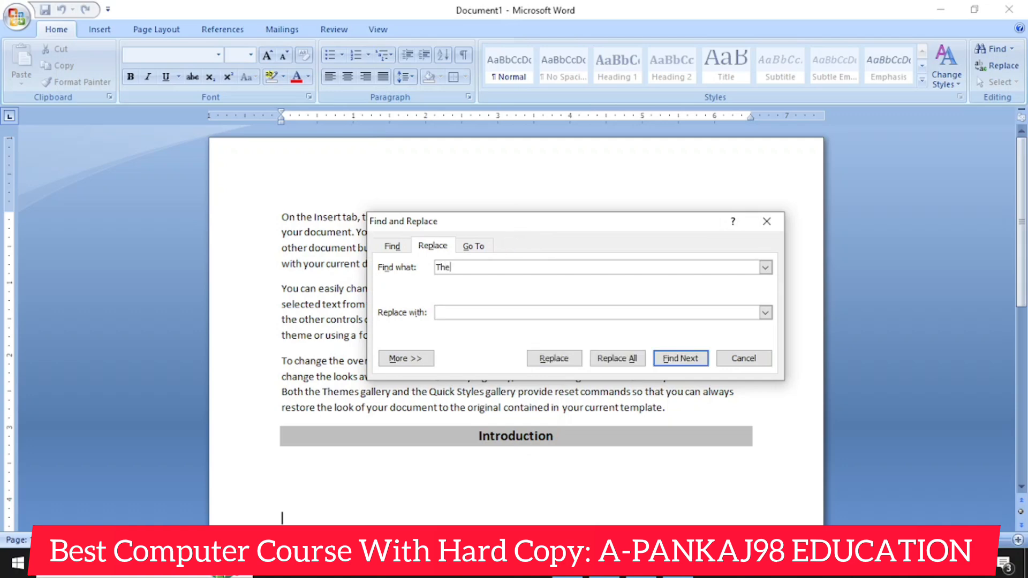
{"action": "left_click", "coordinate": [462, 317]}
{"action": "type", "text": "Pankaj"}
{"action": "key", "text": "BackSpace"}
{"action": "key", "text": "BackSpace"}
{"action": "key", "text": "BackSpace"}
{"action": "key", "text": "BackSpace"}
{"action": "key", "text": "BackSpace"}
{"action": "type", "text": "ANKAJ"}
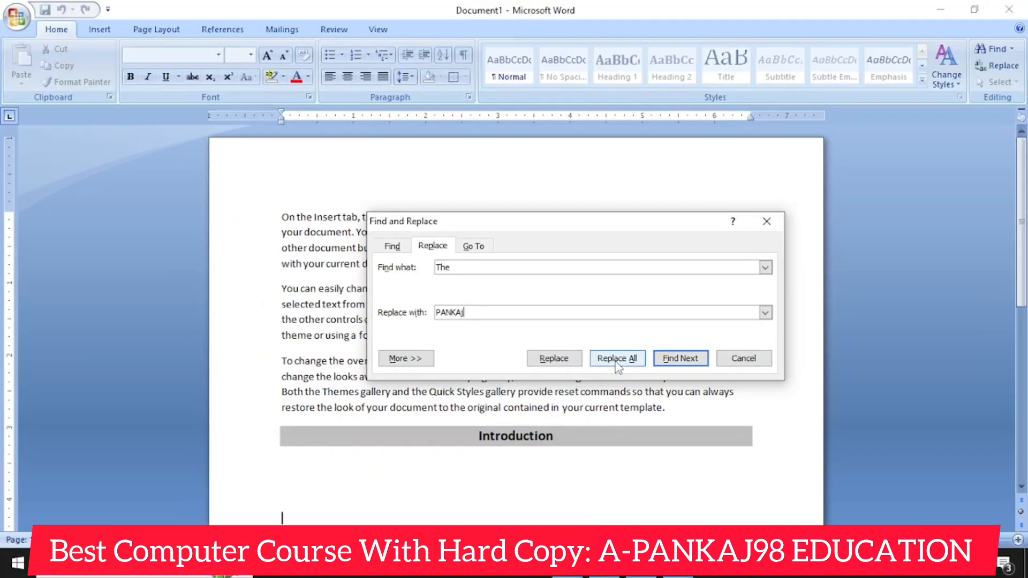
{"action": "left_click", "coordinate": [617, 363]}
{"action": "left_click", "coordinate": [530, 322]}
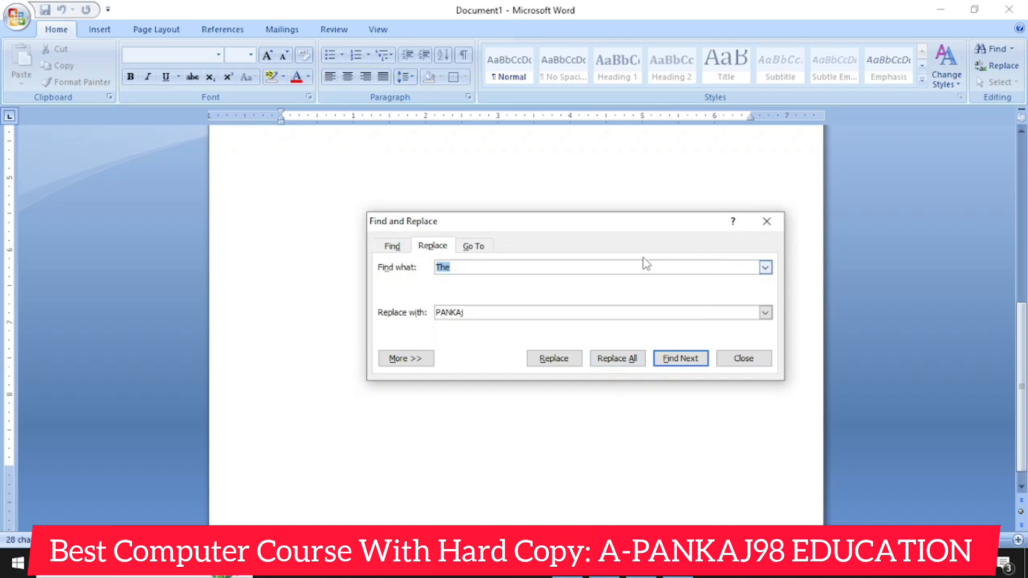
Step: Close the Find and Replace dialog, review the replaced words in the body text, and undo the replacement
{"action": "left_click", "coordinate": [767, 221]}
{"action": "scroll", "coordinate": [679, 258], "scroll_direction": "up", "scroll_amount": 10}
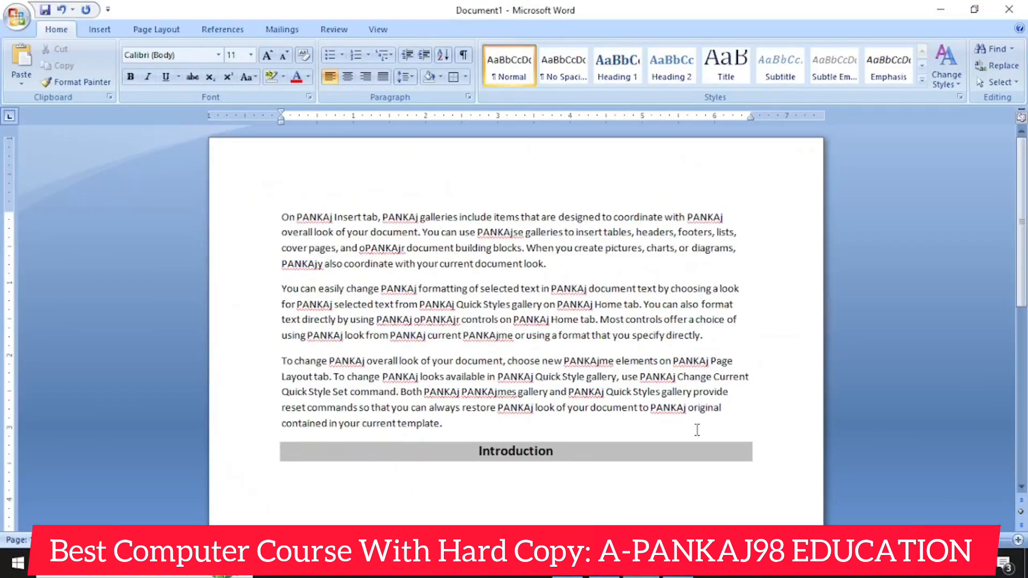
{"action": "key", "text": "ctrl+z"}
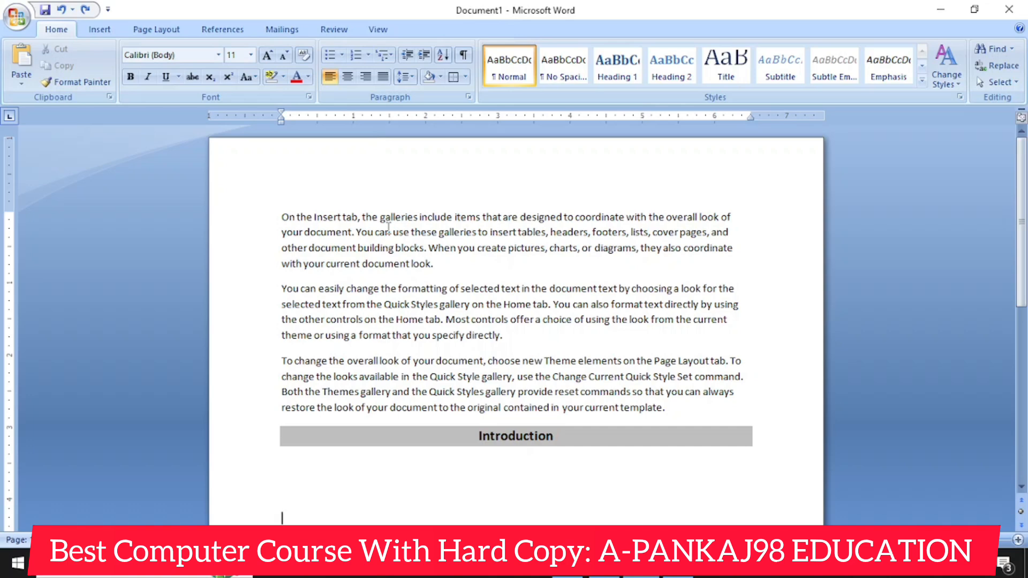
{"action": "left_click", "coordinate": [251, 79]}
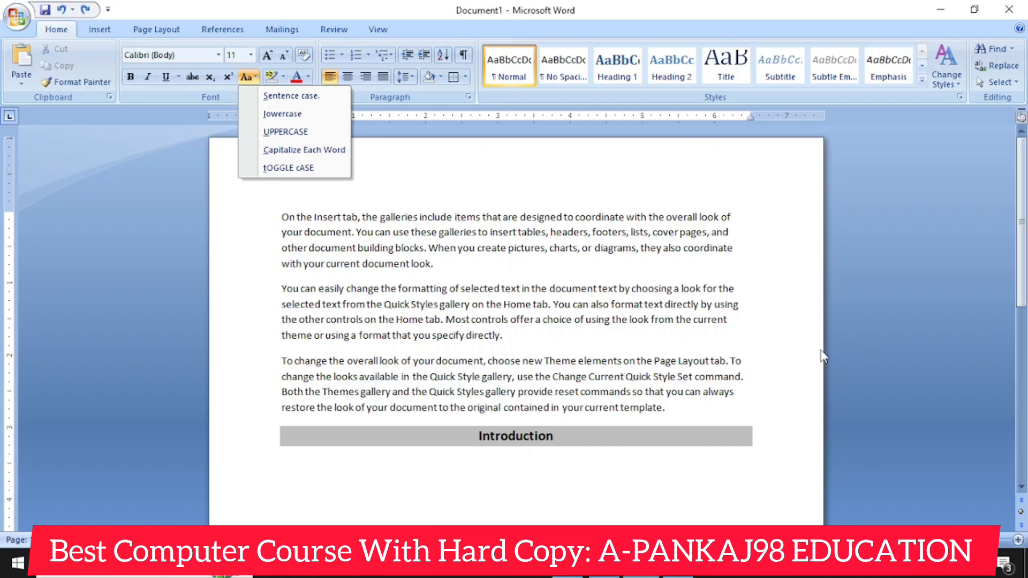
{"action": "left_click", "coordinate": [784, 337]}
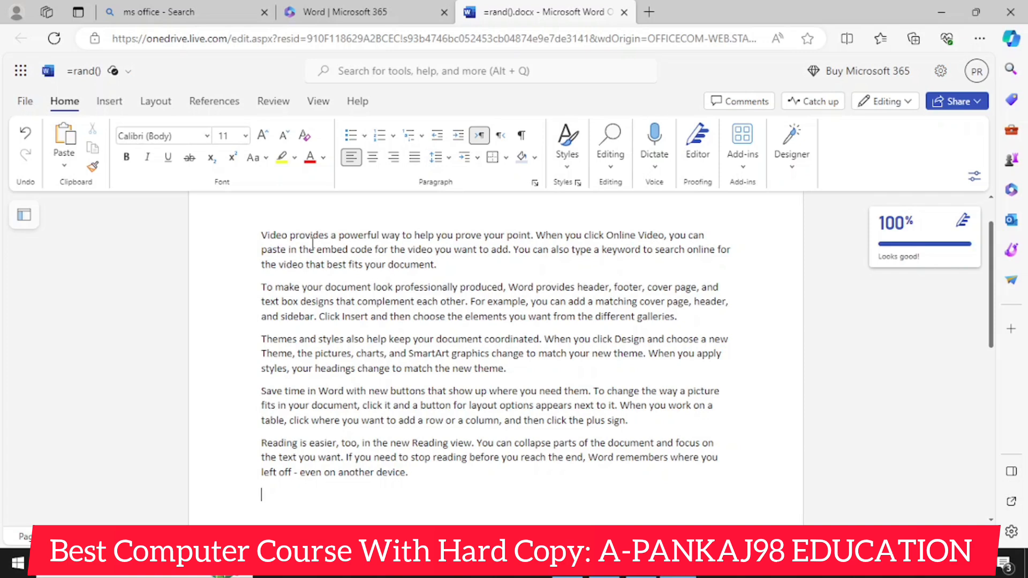
Step: In the =rand() document in Word for the web, color the first paragraph's text red and clear the selection
{"action": "left_click_drag", "start_coordinate": [260, 236], "coordinate": [443, 291]}
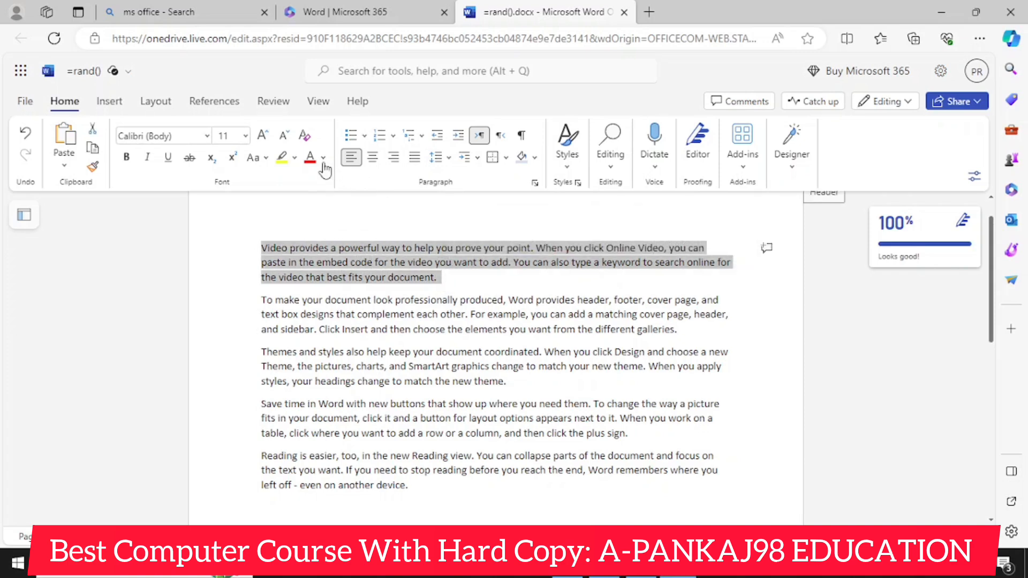
{"action": "left_click", "coordinate": [311, 158]}
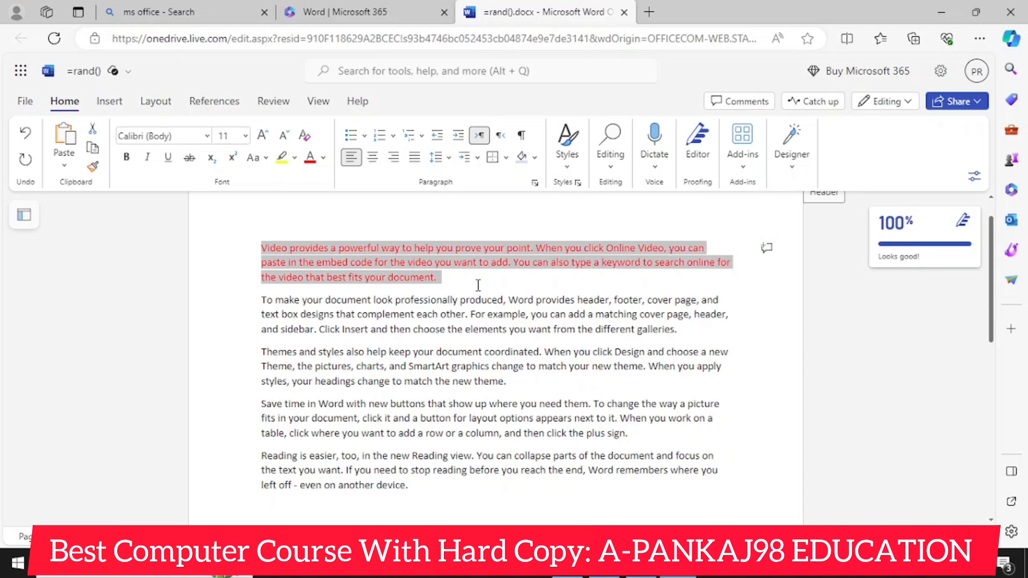
{"action": "left_click", "coordinate": [291, 325]}
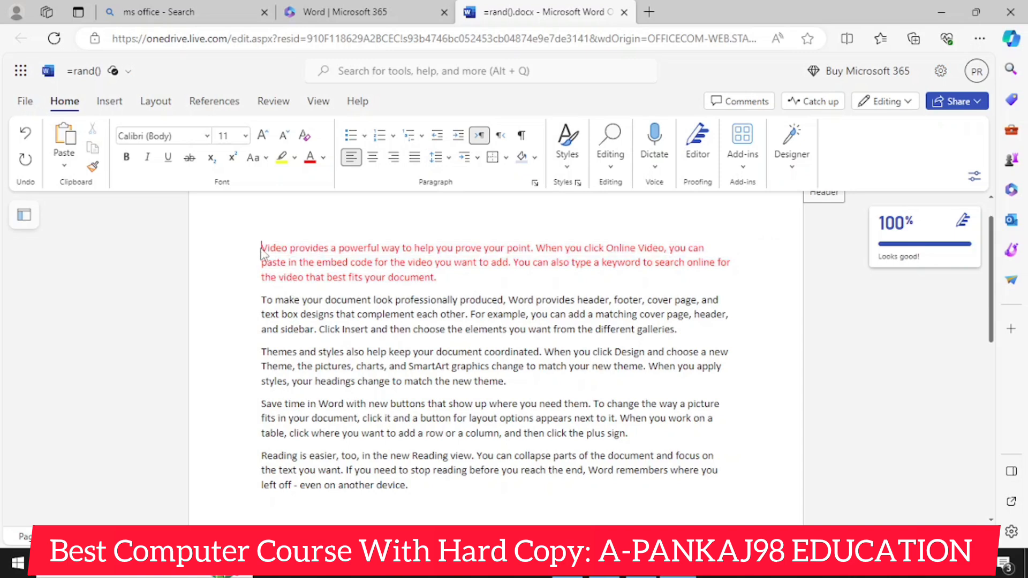
Step: Repeat the red font color on the second paragraph, "To make your document look professionally produced", and clear the selection
{"action": "left_click_drag", "start_coordinate": [262, 248], "coordinate": [436, 279]}
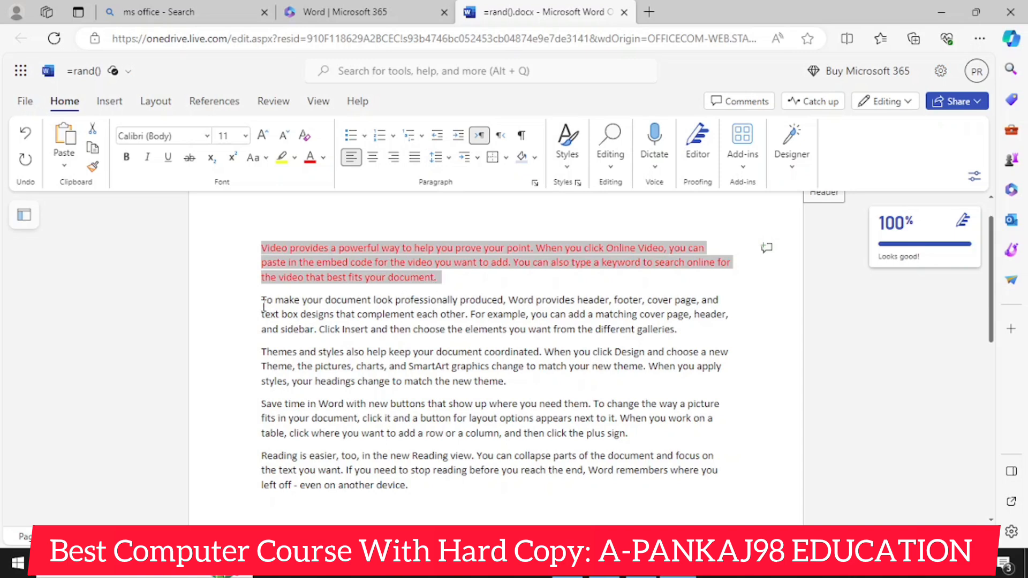
{"action": "left_click_drag", "start_coordinate": [262, 301], "coordinate": [657, 333]}
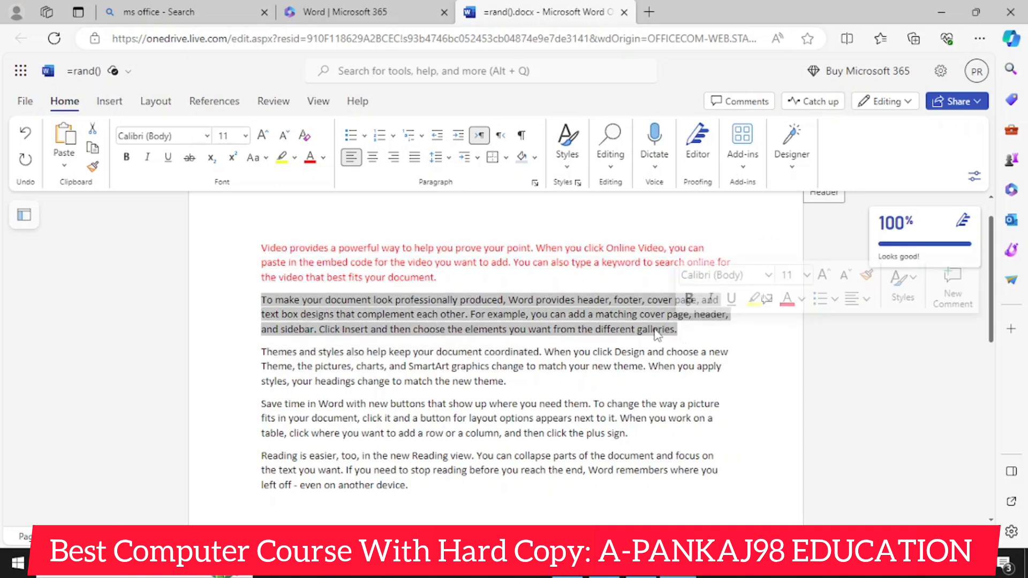
{"action": "key", "text": "ctrl+y"}
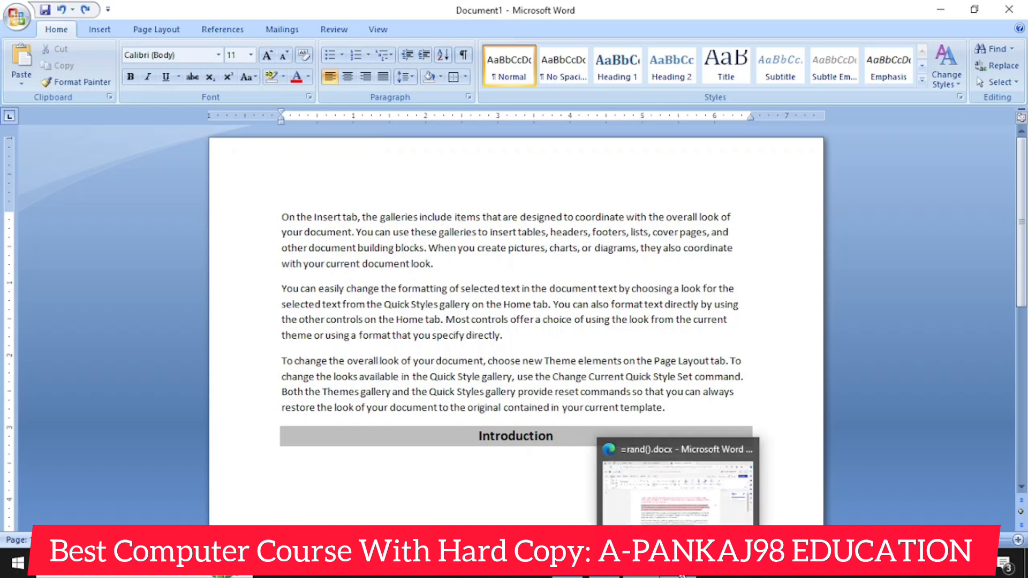
{"action": "left_click", "coordinate": [669, 482]}
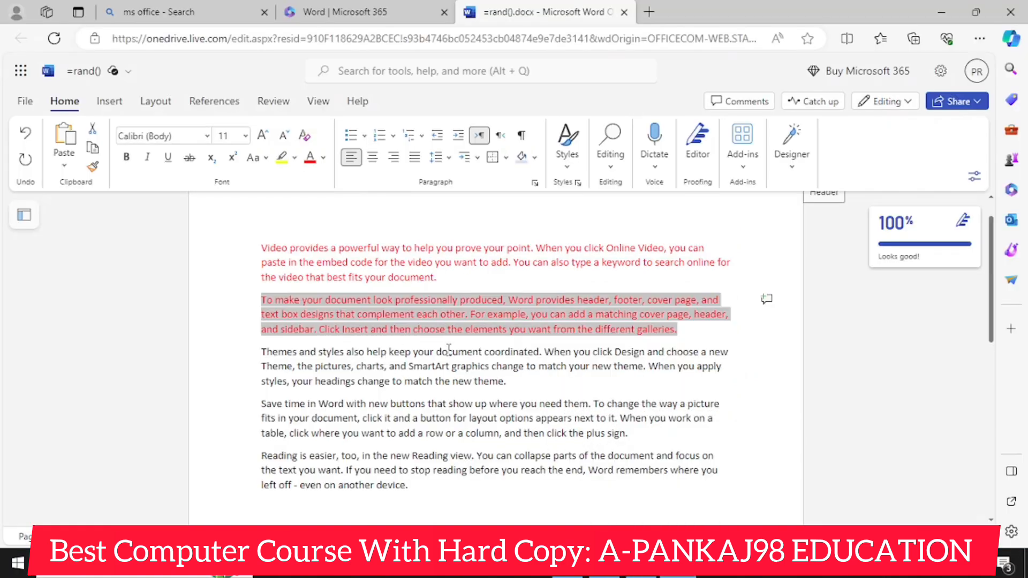
{"action": "left_click", "coordinate": [449, 349]}
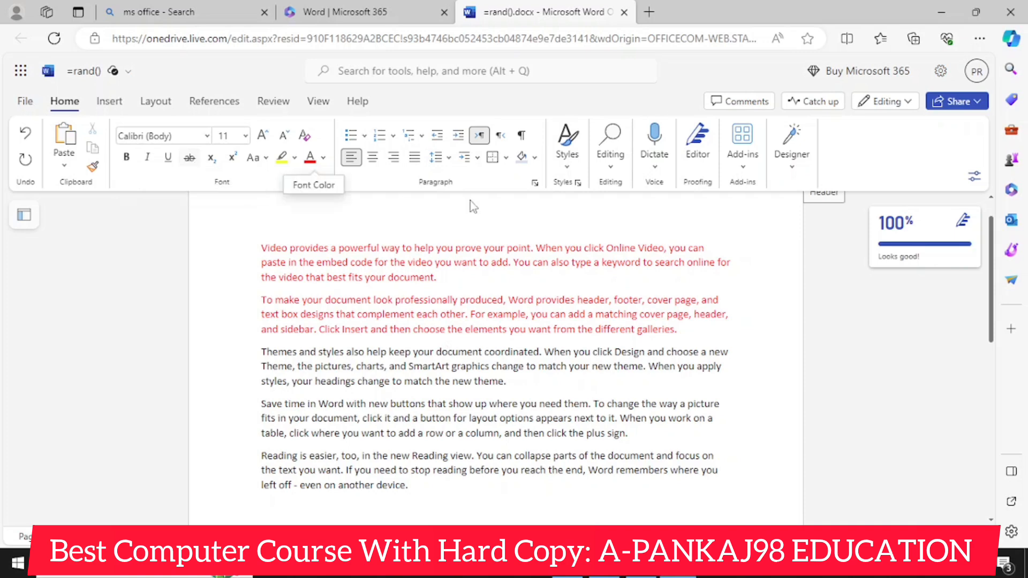
{"action": "key", "text": "alt+Tab"}
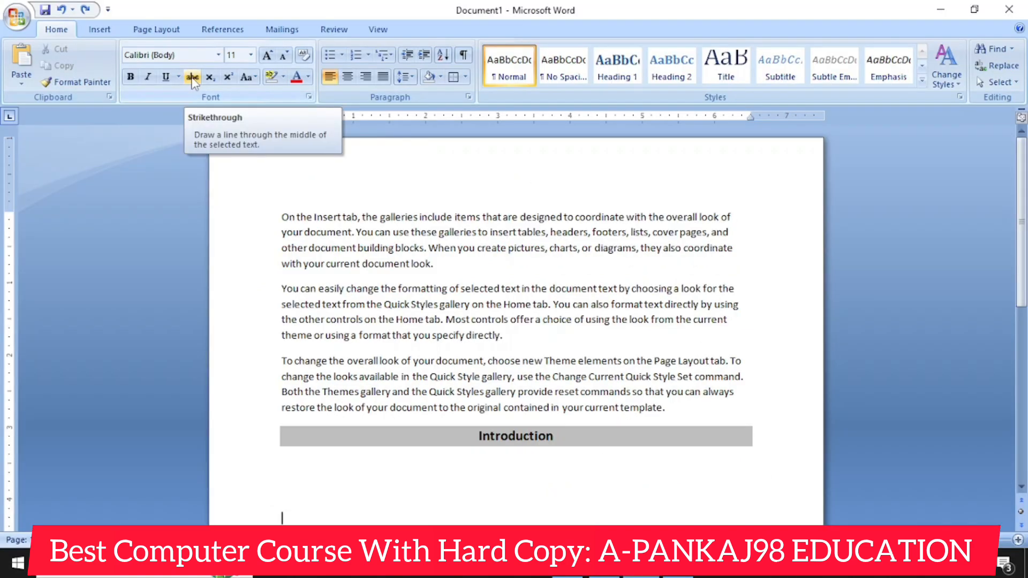
{"action": "left_click_drag", "start_coordinate": [282, 214], "coordinate": [465, 268]}
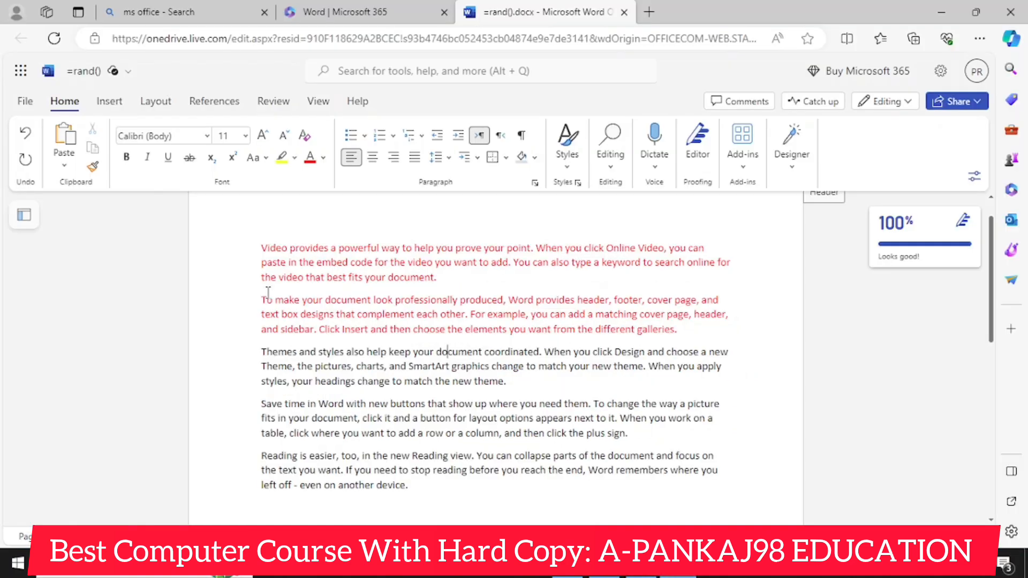
Step: Enlarge the text of the third paragraph, starting with "Themes and styles", to size 16
{"action": "left_click_drag", "start_coordinate": [262, 353], "coordinate": [552, 387]}
{"action": "key", "text": "ctrl+shift+greater"}
{"action": "key", "text": "ctrl+shift+greater"}
{"action": "key", "text": "ctrl+shift+greater"}
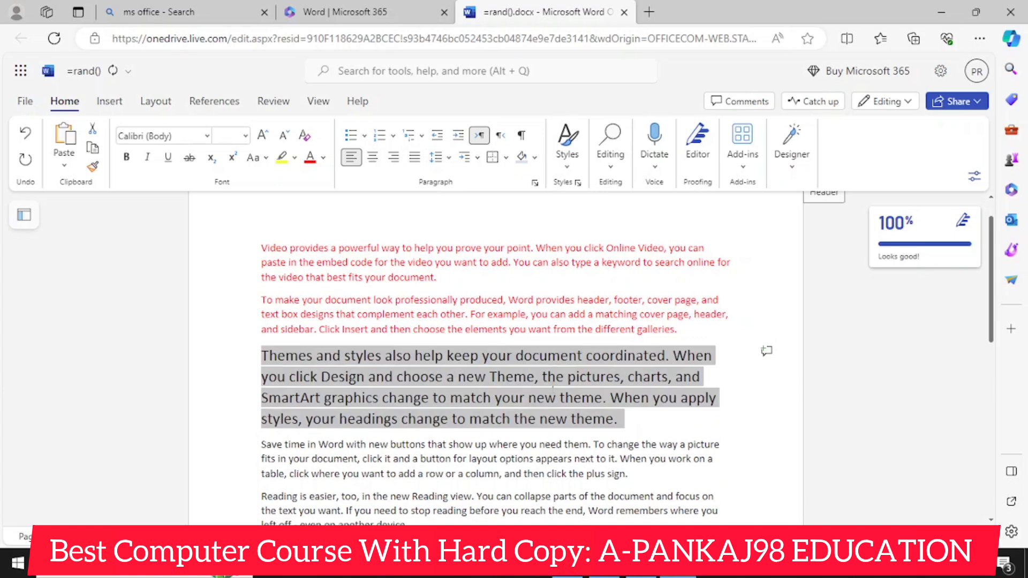
Step: Apply strikethrough to the third paragraph and undo it several times, ending without strikethrough, and clear the selection
{"action": "key", "text": "ctrl+5"}
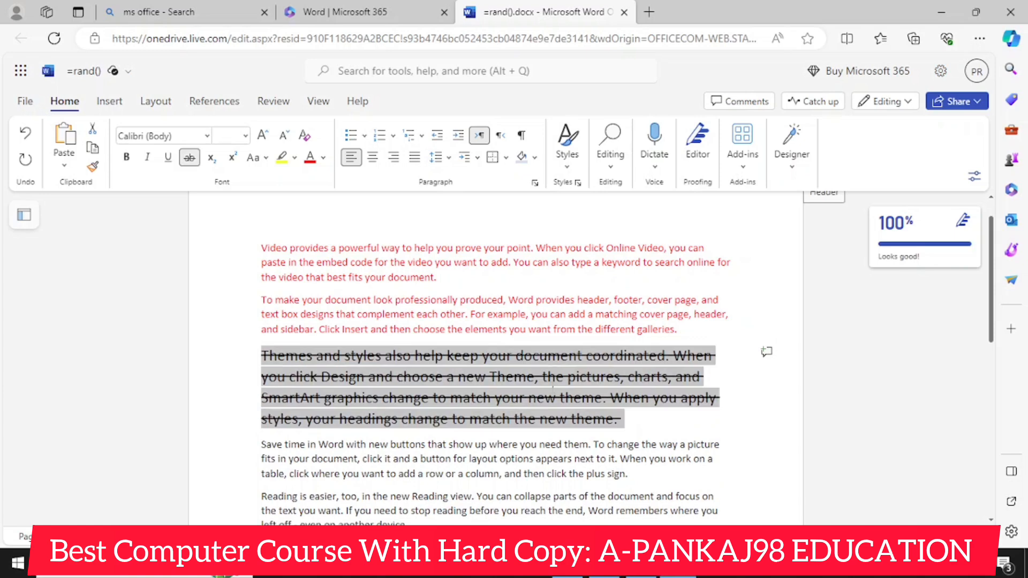
{"action": "key", "text": "ctrl+z"}
{"action": "key", "text": "ctrl+5"}
{"action": "key", "text": "ctrl+z"}
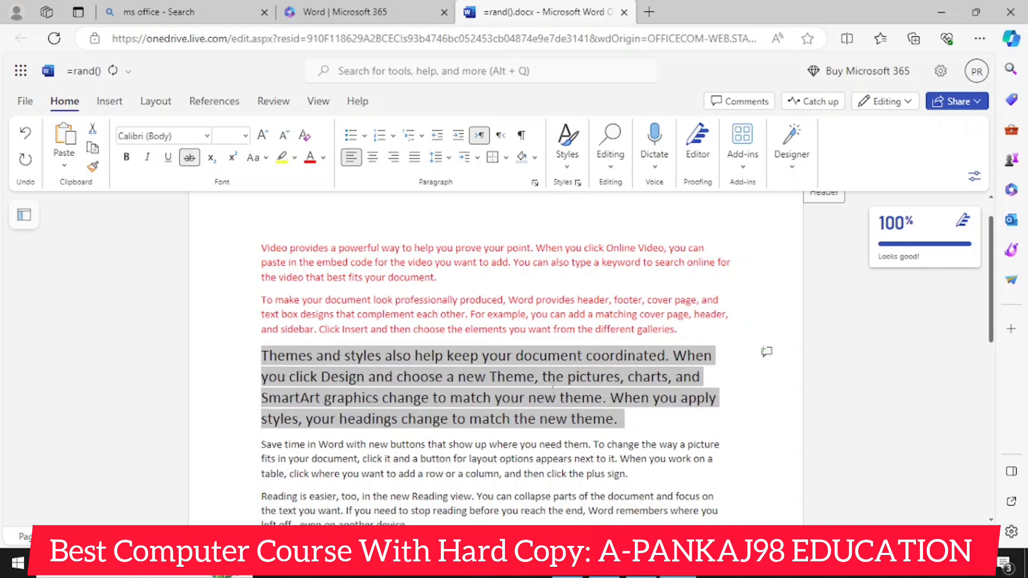
{"action": "key", "text": "ctrl+5"}
{"action": "key", "text": "ctrl+z"}
{"action": "key", "text": "ctrl+5"}
{"action": "key", "text": "ctrl+z"}
{"action": "left_click", "coordinate": [654, 424]}
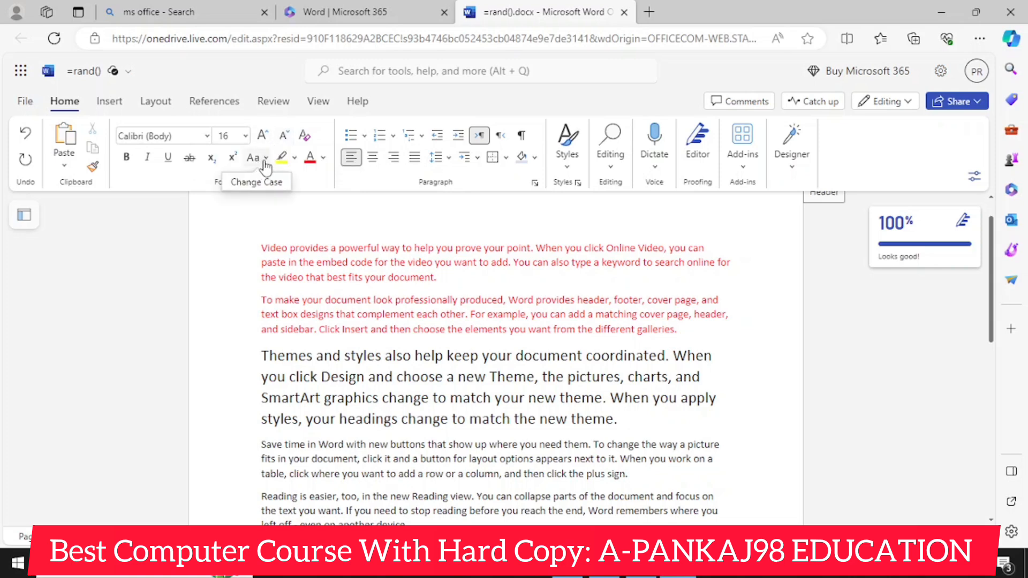
{"action": "left_click", "coordinate": [265, 161]}
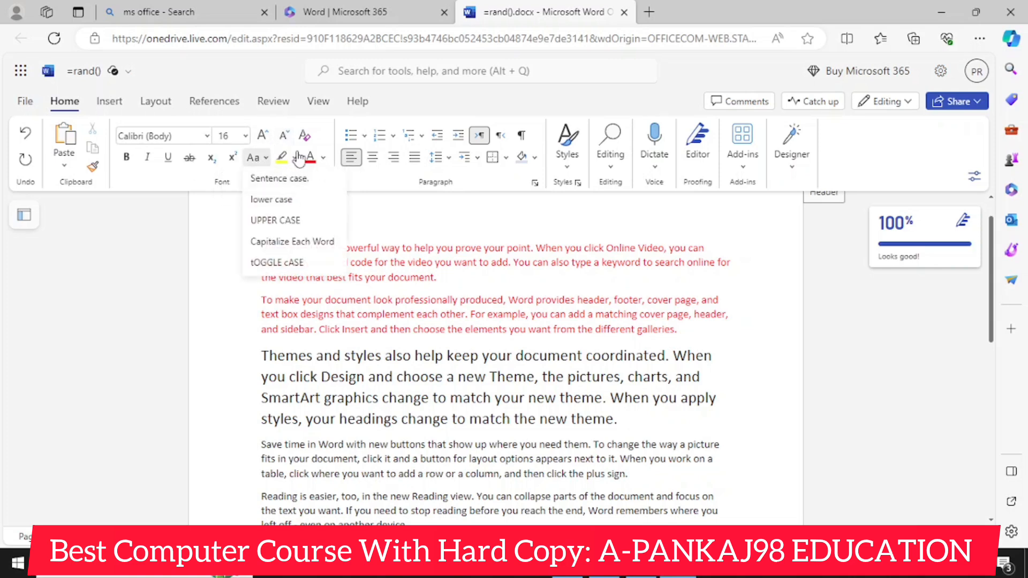
{"action": "left_click", "coordinate": [328, 126]}
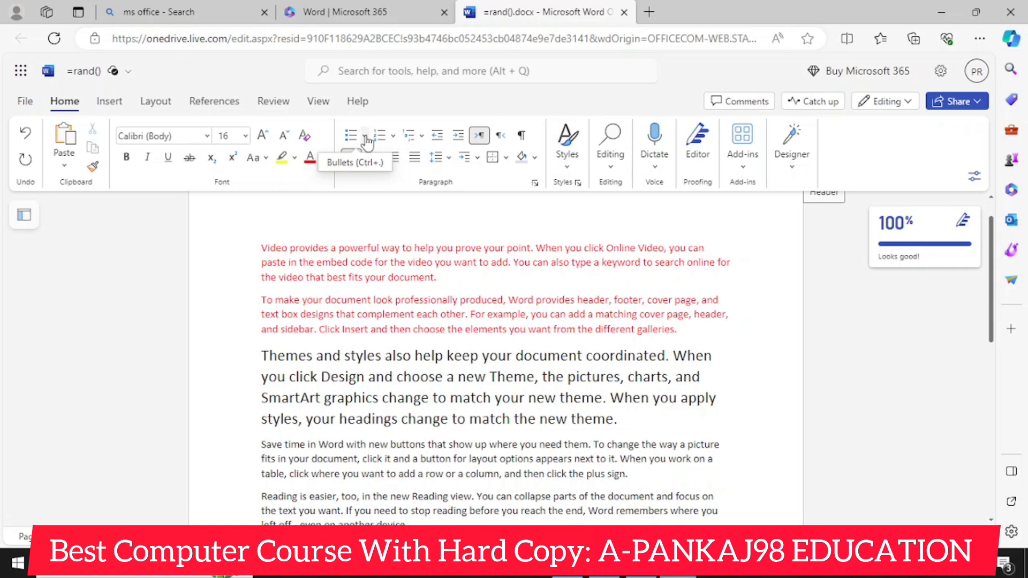
Step: Format the first three paragraphs as a bulleted list
{"action": "left_click_drag", "start_coordinate": [262, 248], "coordinate": [638, 426]}
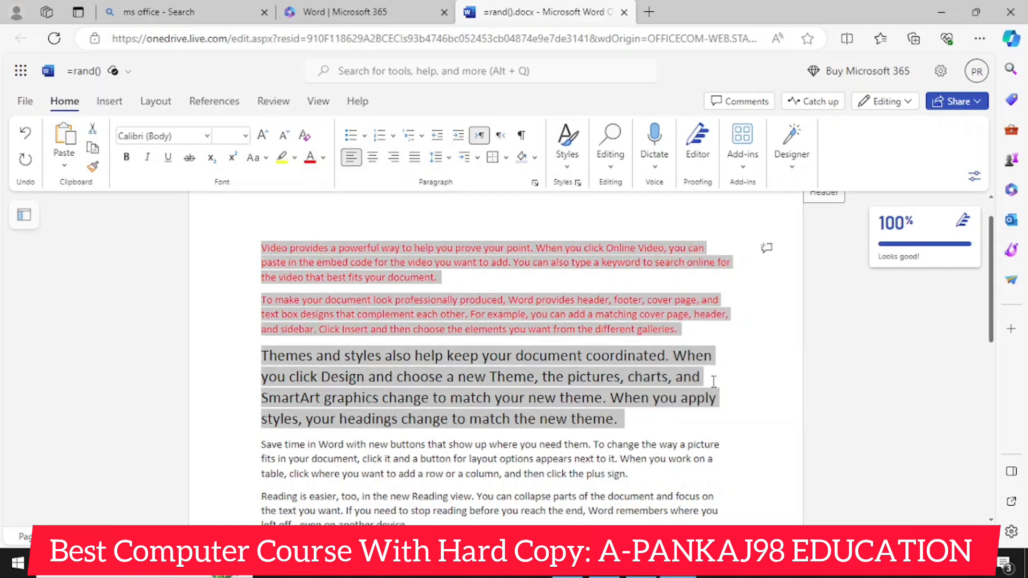
{"action": "scroll", "coordinate": [713, 381], "scroll_direction": "up", "scroll_amount": 2}
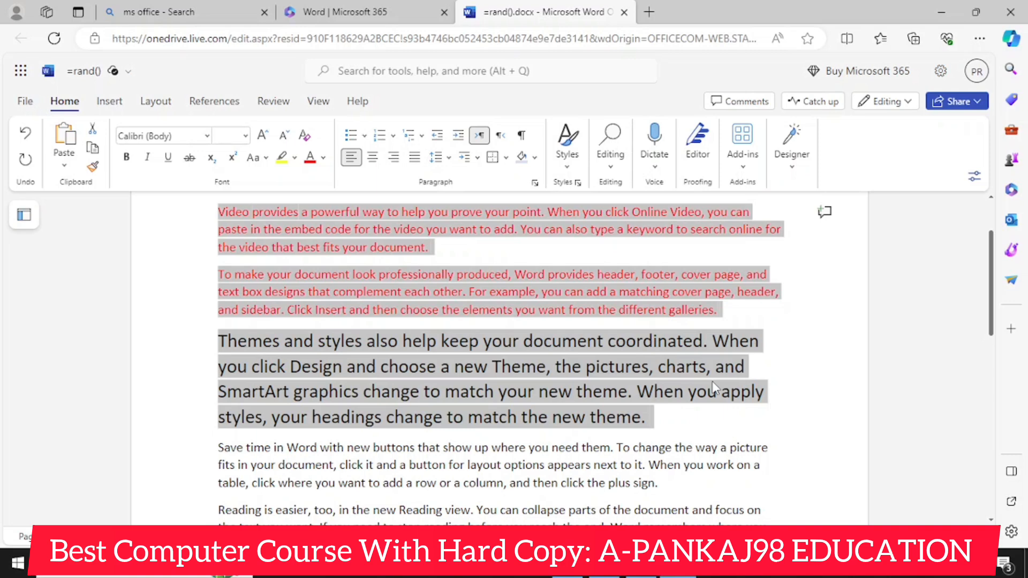
{"action": "scroll", "coordinate": [712, 381], "scroll_direction": "up", "scroll_amount": 1}
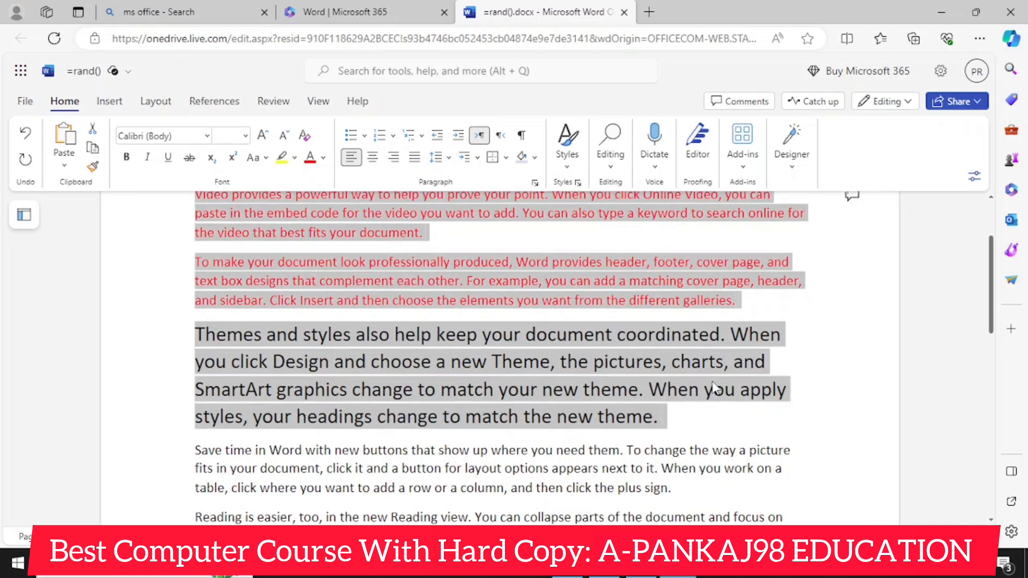
{"action": "scroll", "coordinate": [713, 382], "scroll_direction": "down", "scroll_amount": 3}
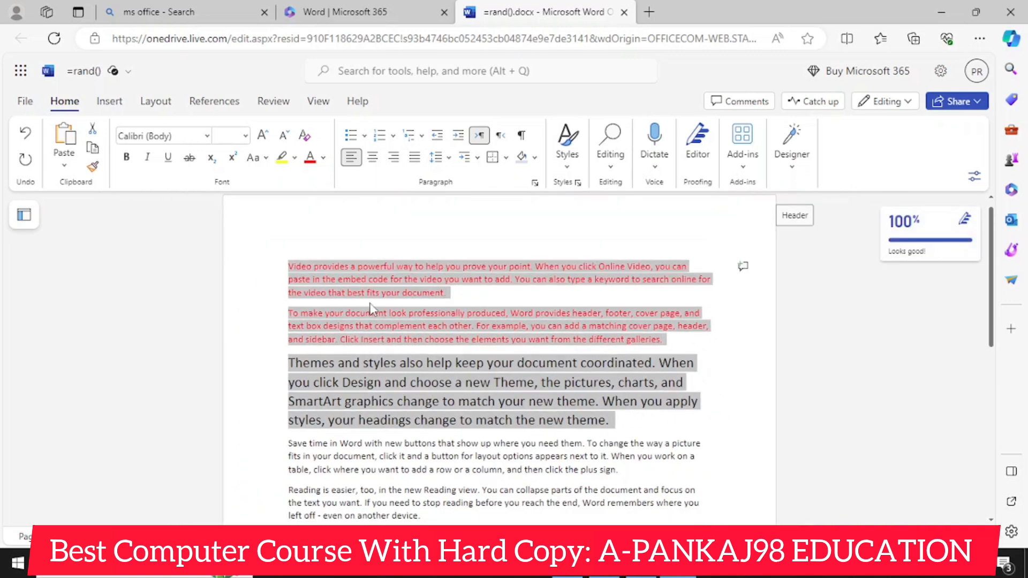
{"action": "left_click", "coordinate": [429, 293]}
{"action": "left_click_drag", "start_coordinate": [289, 266], "coordinate": [626, 423]}
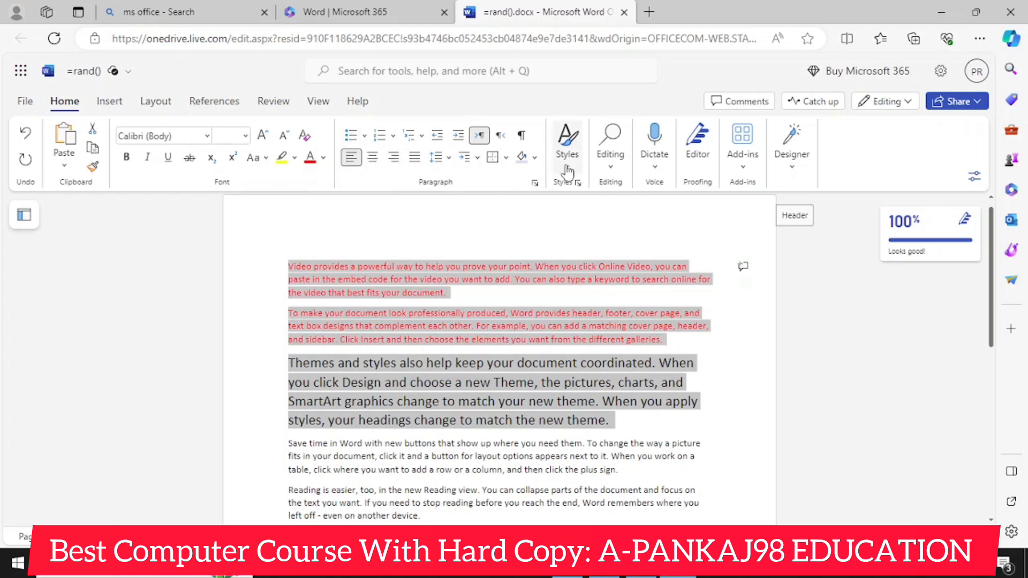
{"action": "key", "text": "ctrl+period"}
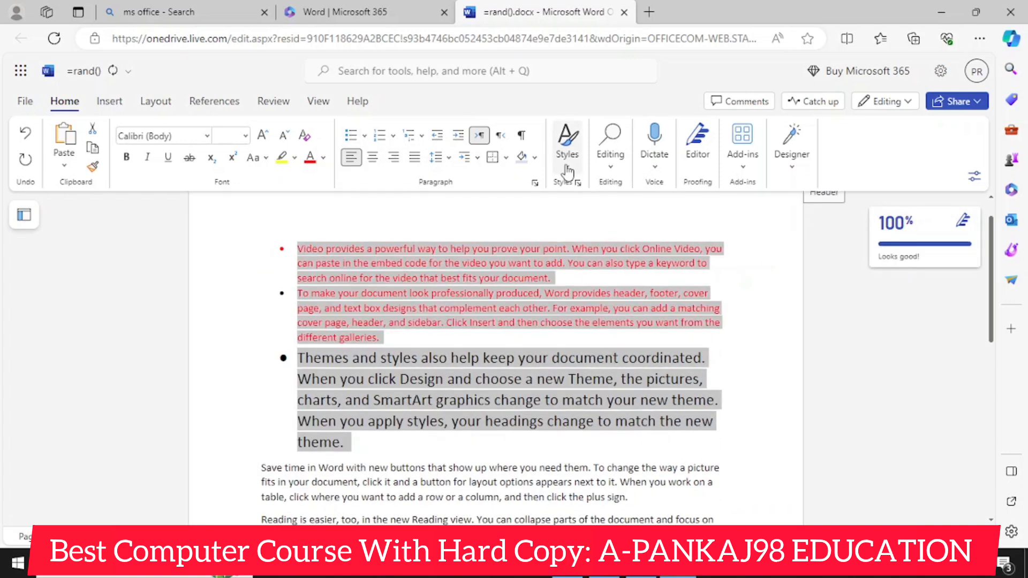
Step: Switch the bullets on the first three paragraphs off and on repeatedly, end with them off, and clear the selection
{"action": "key", "text": "ctrl+shift+l"}
{"action": "key", "text": "ctrl+shift+l"}
{"action": "key", "text": "ctrl+shift+l"}
{"action": "key", "text": "ctrl+shift+l"}
{"action": "key", "text": "ctrl+shift+l"}
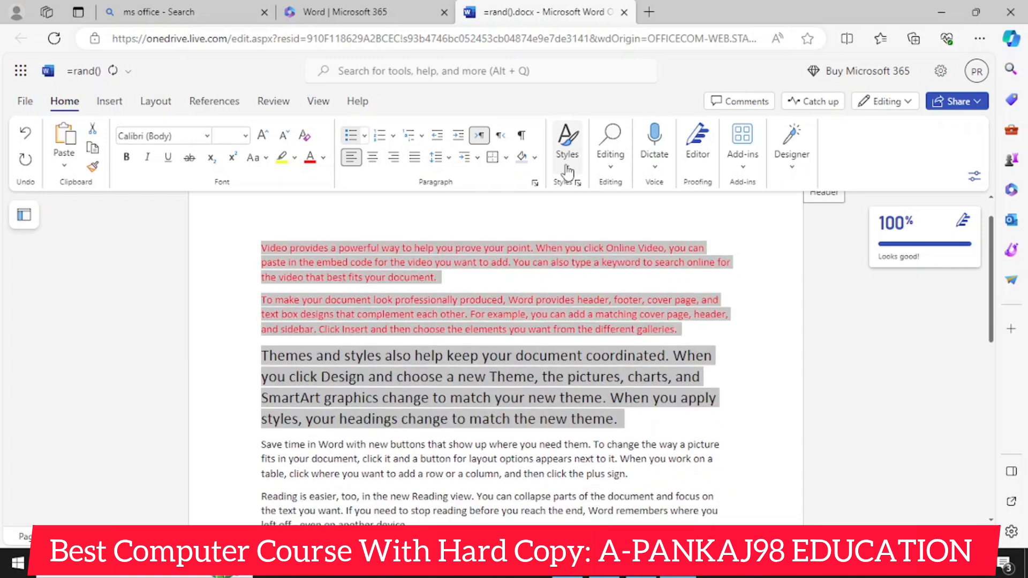
{"action": "key", "text": "ctrl+shift+l"}
{"action": "key", "text": "ctrl+shift+l"}
{"action": "key", "text": "ctrl+shift+l"}
{"action": "key", "text": "ctrl+shift+l"}
{"action": "key", "text": "ctrl+shift+l"}
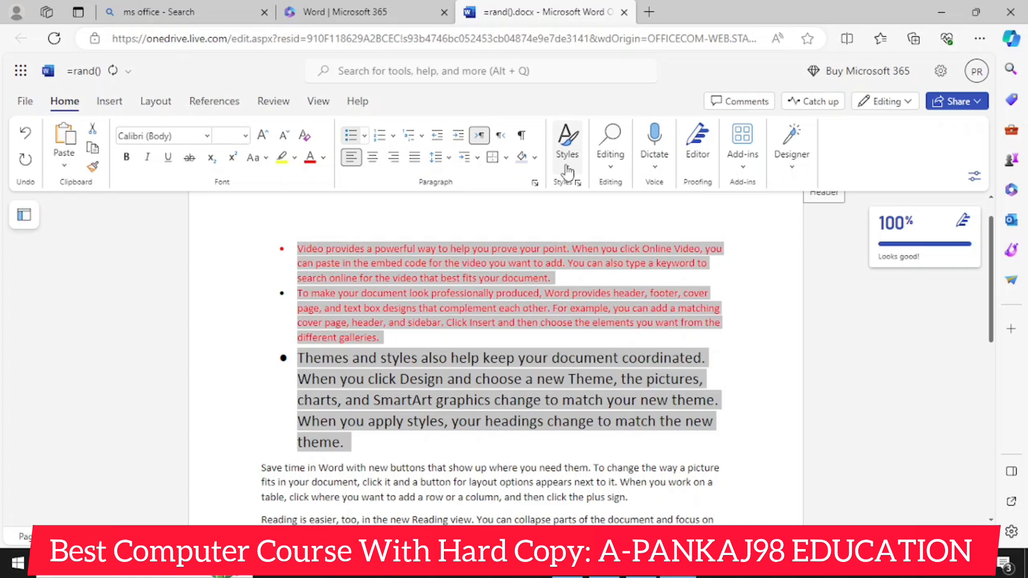
{"action": "key", "text": "ctrl+shift+l"}
{"action": "key", "text": "ctrl+shift+l"}
{"action": "key", "text": "ctrl+shift+l"}
{"action": "key", "text": "ctrl+shift+l"}
{"action": "key", "text": "ctrl+shift+l"}
{"action": "key", "text": "ctrl+shift+l"}
{"action": "key", "text": "ctrl+shift+l"}
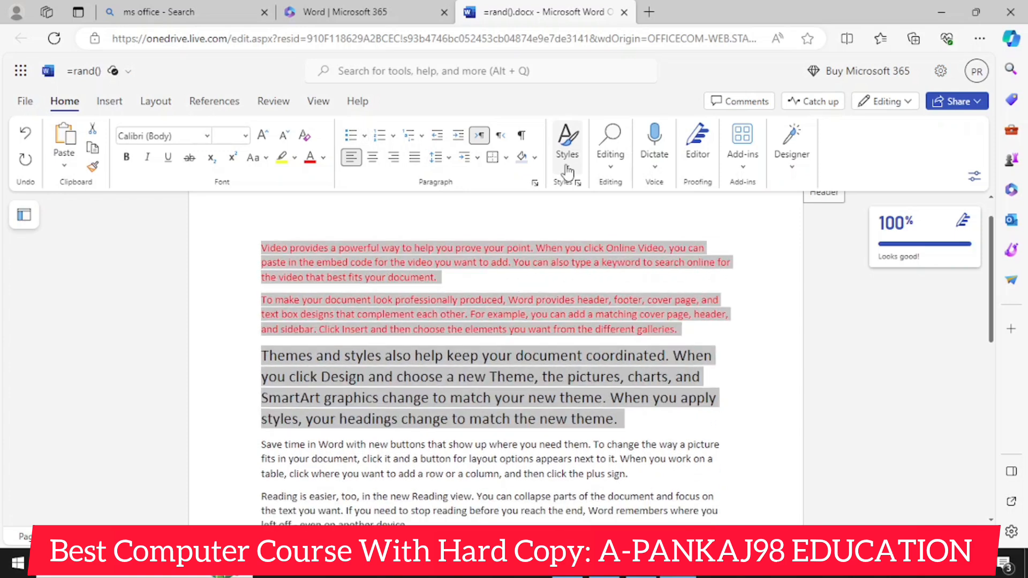
{"action": "left_click", "coordinate": [496, 283]}
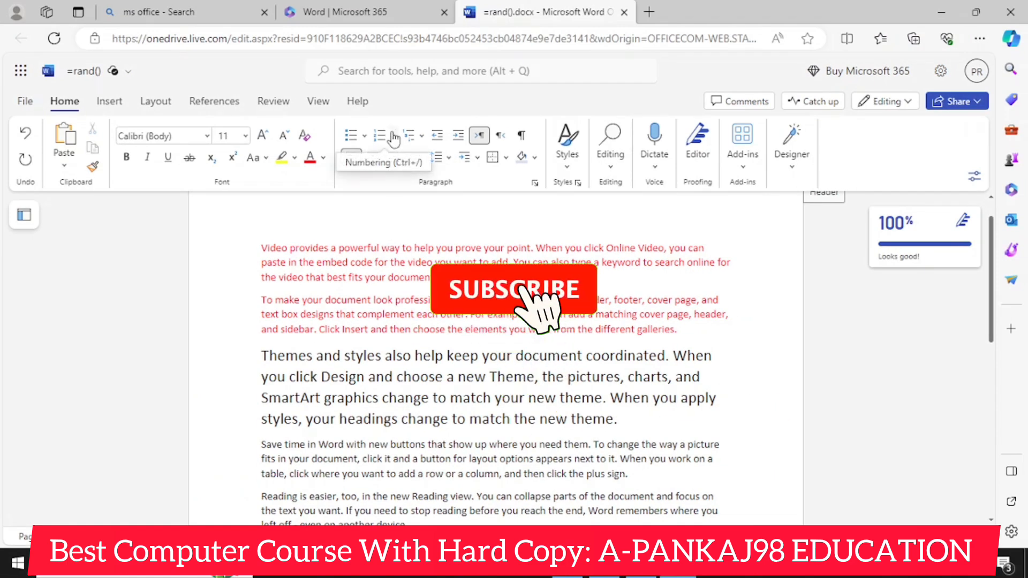
Step: Format the first three paragraphs as a numbered list
{"action": "left_click", "coordinate": [262, 248], "text": "shift"}
{"action": "left_click_drag", "start_coordinate": [262, 248], "coordinate": [699, 428]}
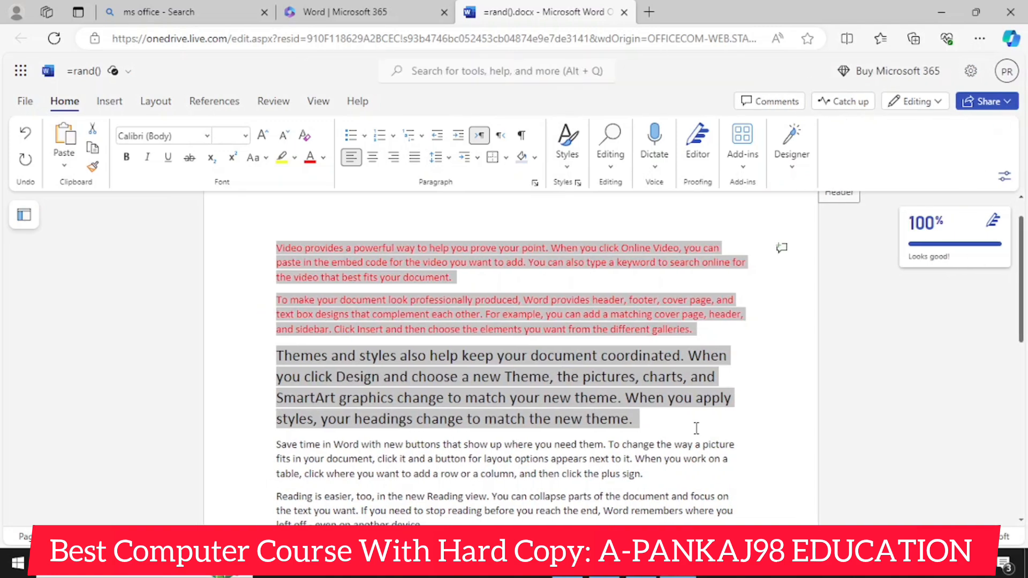
{"action": "scroll", "coordinate": [696, 429], "scroll_direction": "up", "scroll_amount": 5, "text": "ctrl"}
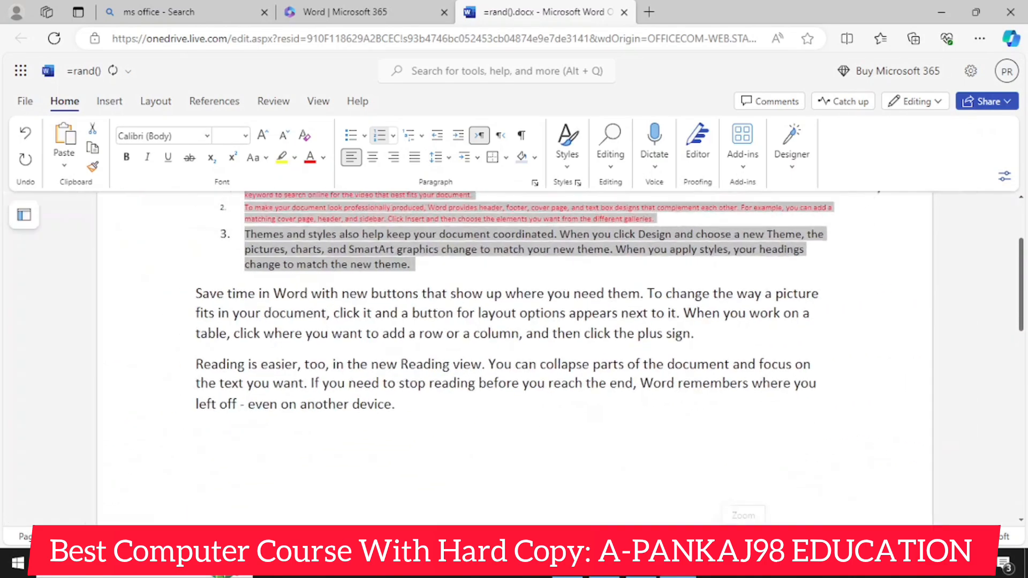
Step: Reselect the three numbered paragraphs and change their font size to 24 and finally to 14
{"action": "scroll", "coordinate": [723, 391], "scroll_direction": "up", "scroll_amount": 3}
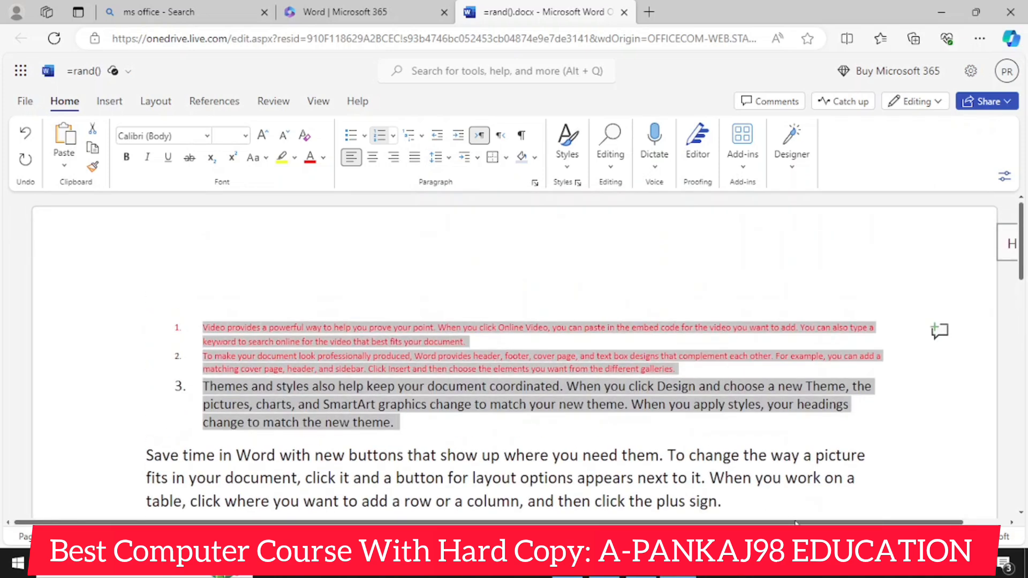
{"action": "scroll", "coordinate": [514, 353], "scroll_direction": "down", "scroll_amount": 3}
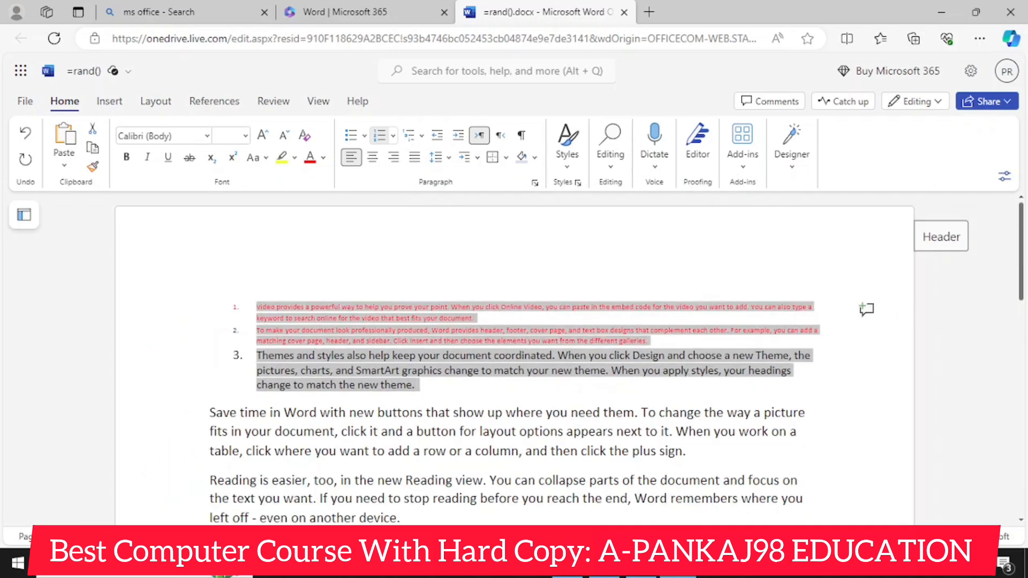
{"action": "scroll", "coordinate": [514, 354], "scroll_direction": "down", "scroll_amount": 1}
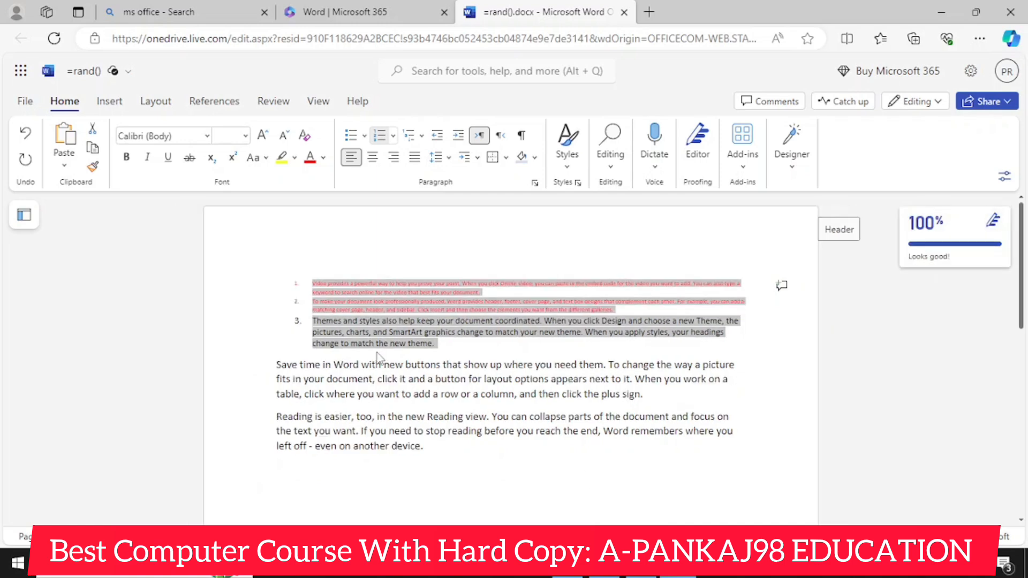
{"action": "left_click", "coordinate": [311, 284]}
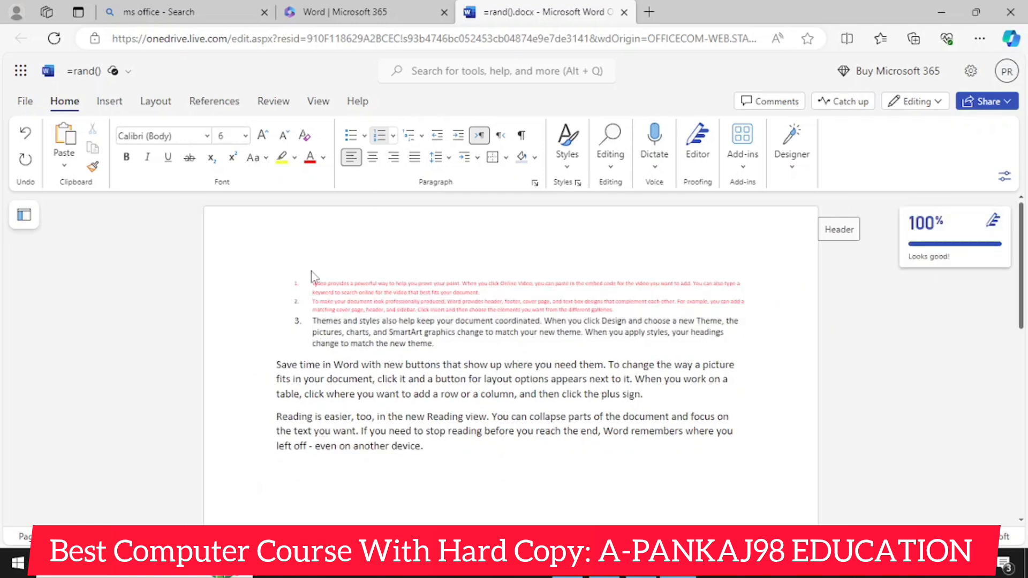
{"action": "left_click_drag", "start_coordinate": [310, 284], "coordinate": [437, 345]}
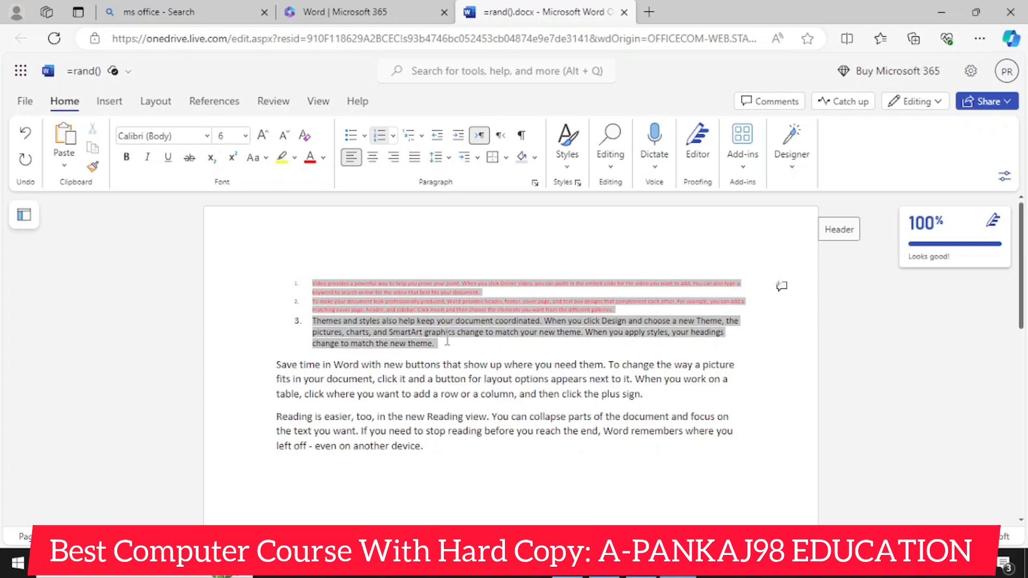
{"action": "left_click", "coordinate": [246, 137]}
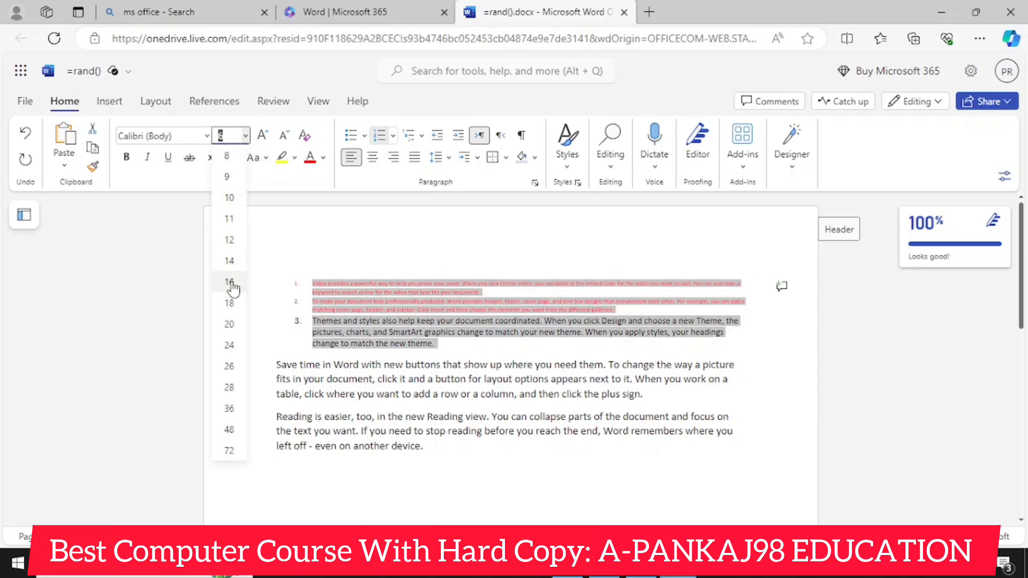
{"action": "left_click", "coordinate": [229, 344]}
{"action": "left_click", "coordinate": [245, 136]}
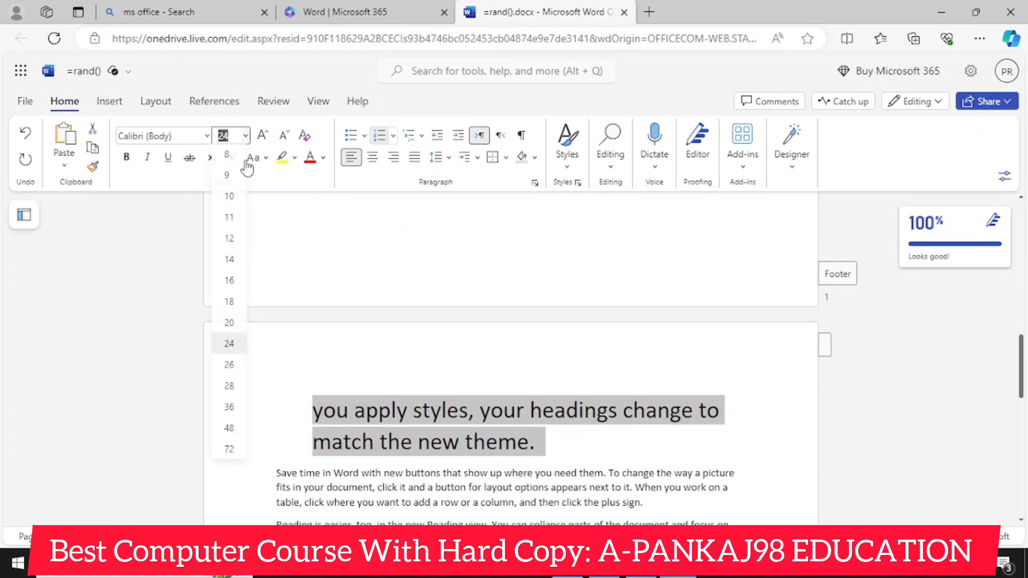
{"action": "left_click", "coordinate": [233, 265]}
{"action": "scroll", "coordinate": [458, 306], "scroll_direction": "up", "scroll_amount": 5}
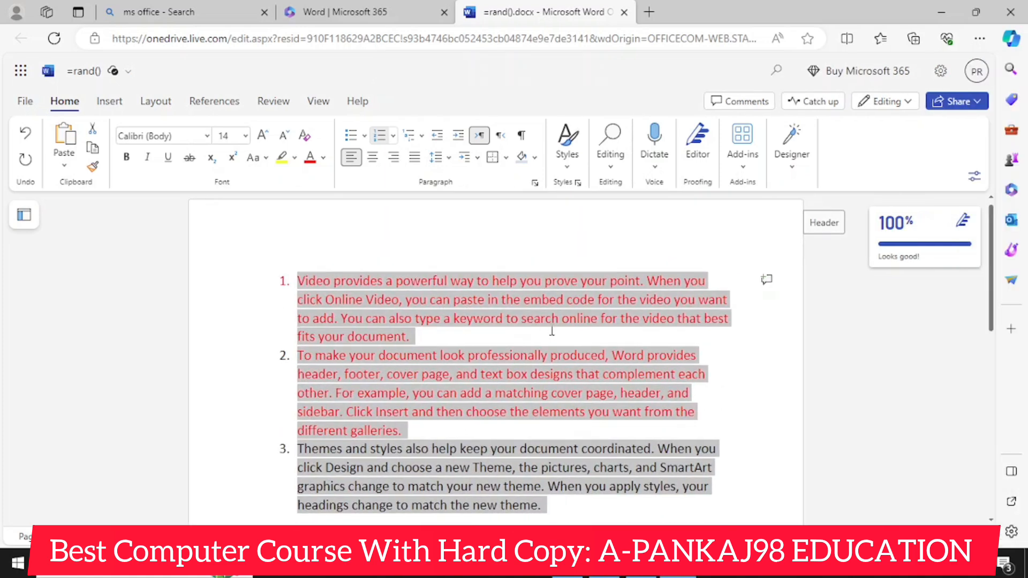
Step: Remove the numbering from the first three paragraphs by applying the Normal style, undo and redo the change, and clear the selection
{"action": "key", "text": "ctrl+shift+n"}
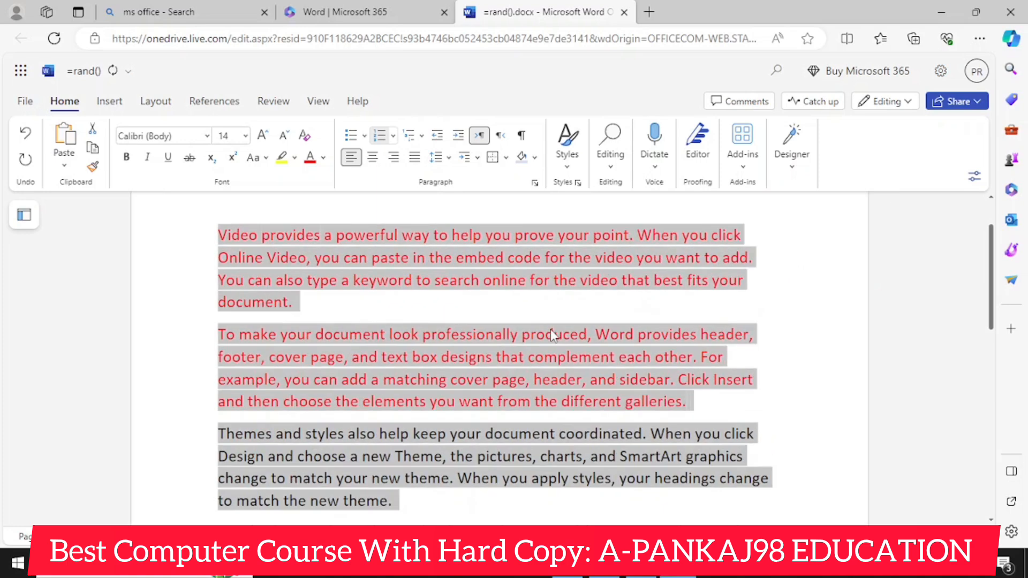
{"action": "key", "text": "ctrl+z"}
{"action": "key", "text": "ctrl+y"}
{"action": "left_click", "coordinate": [514, 303]}
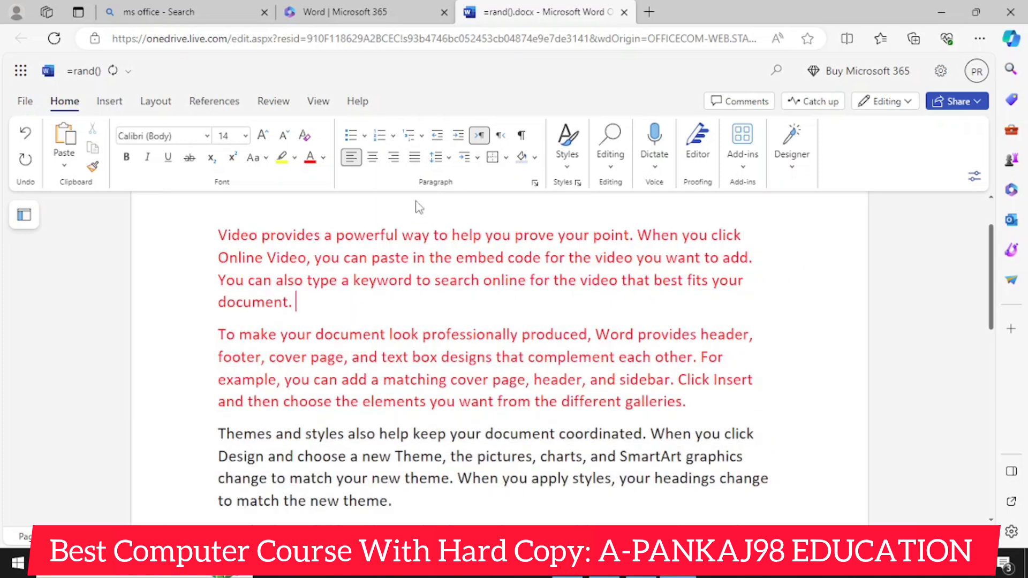